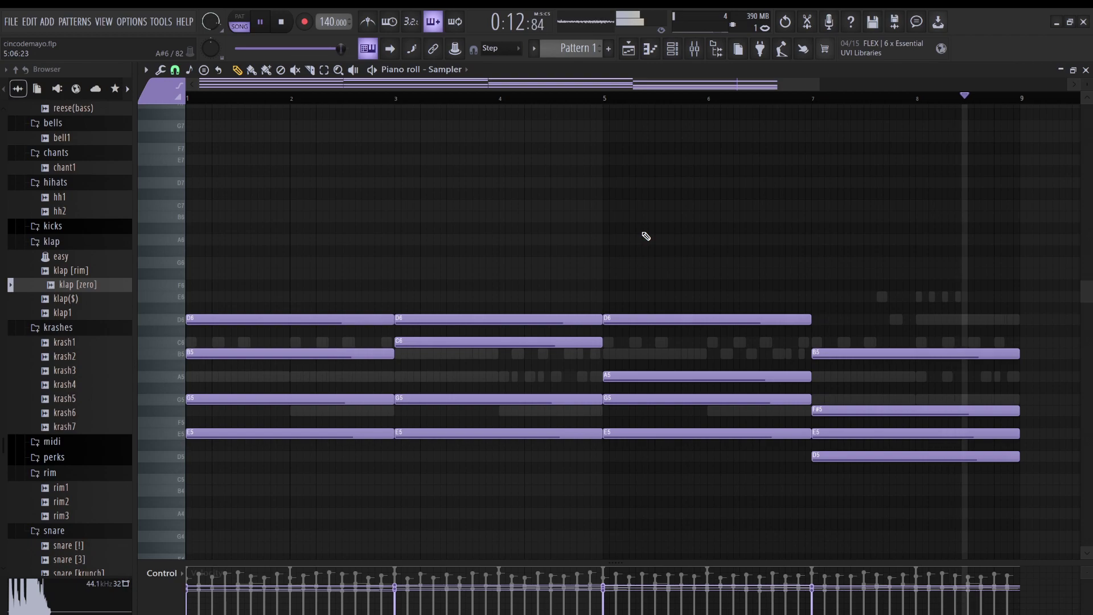
Stop playback, open the second Sampler channel's notes in the piano roll and play them back with the metronome on.
key("space")
left_click(669, 54)
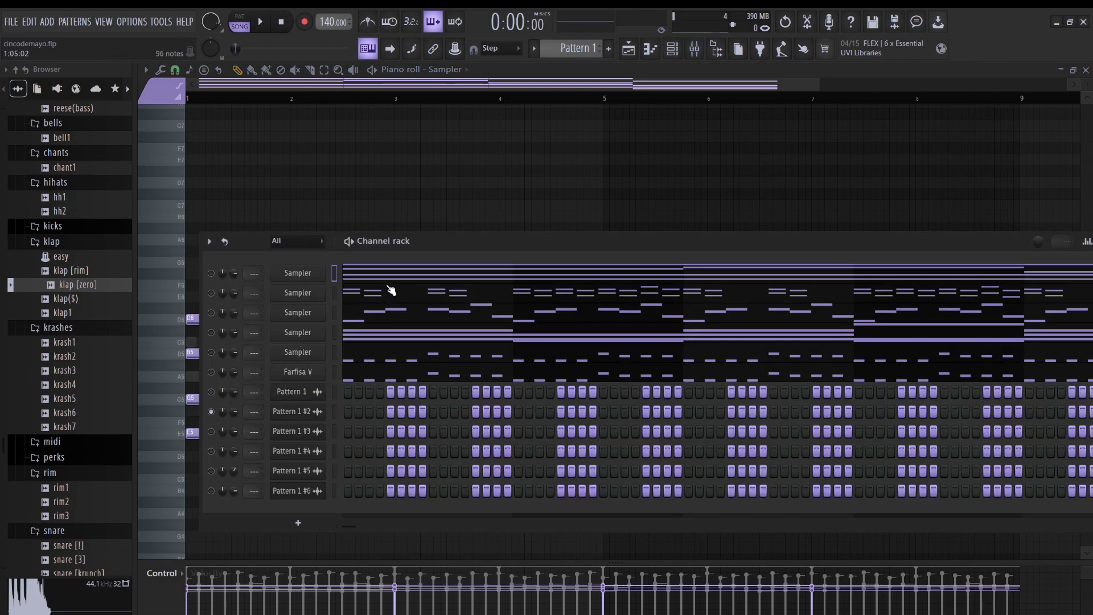
key("F6")
key("space")
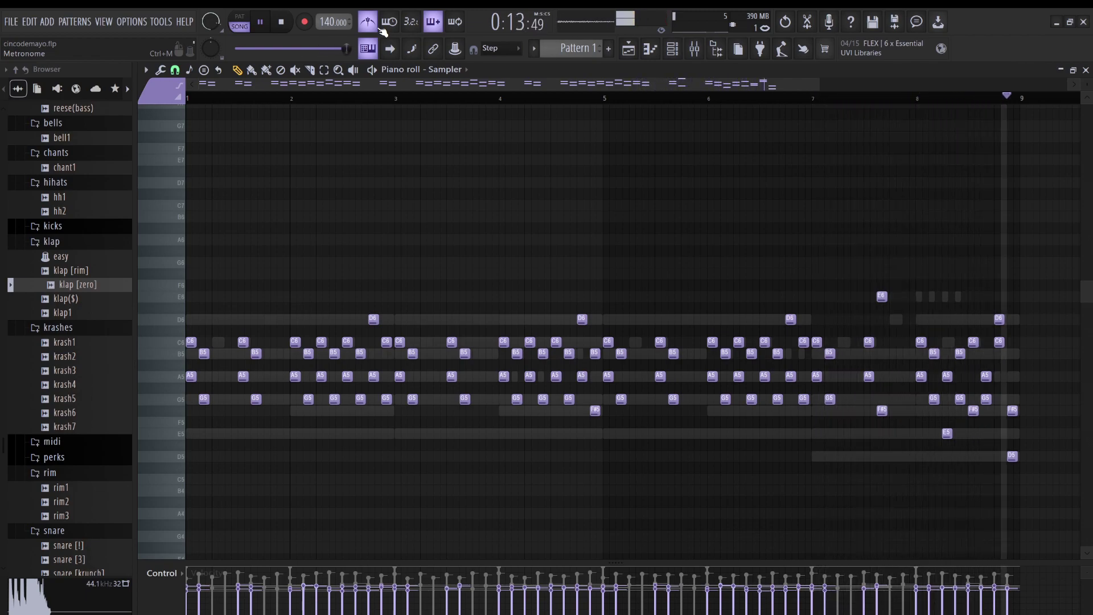
key("space")
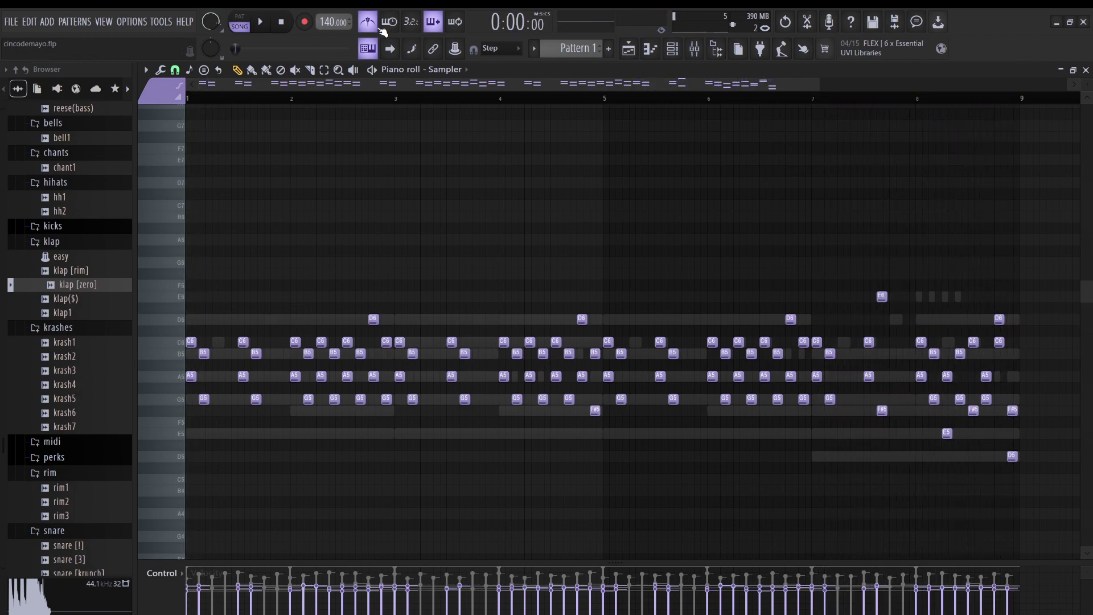
Open the third Sampler channel's melody in the piano roll and play it back.
left_click(684, 54)
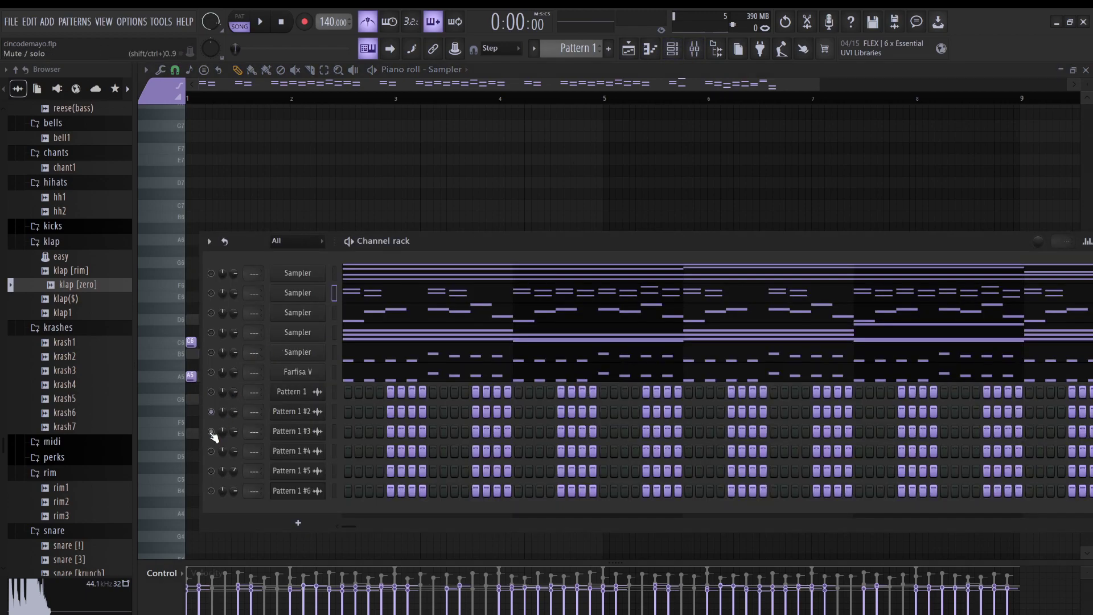
key("F6")
key("space")
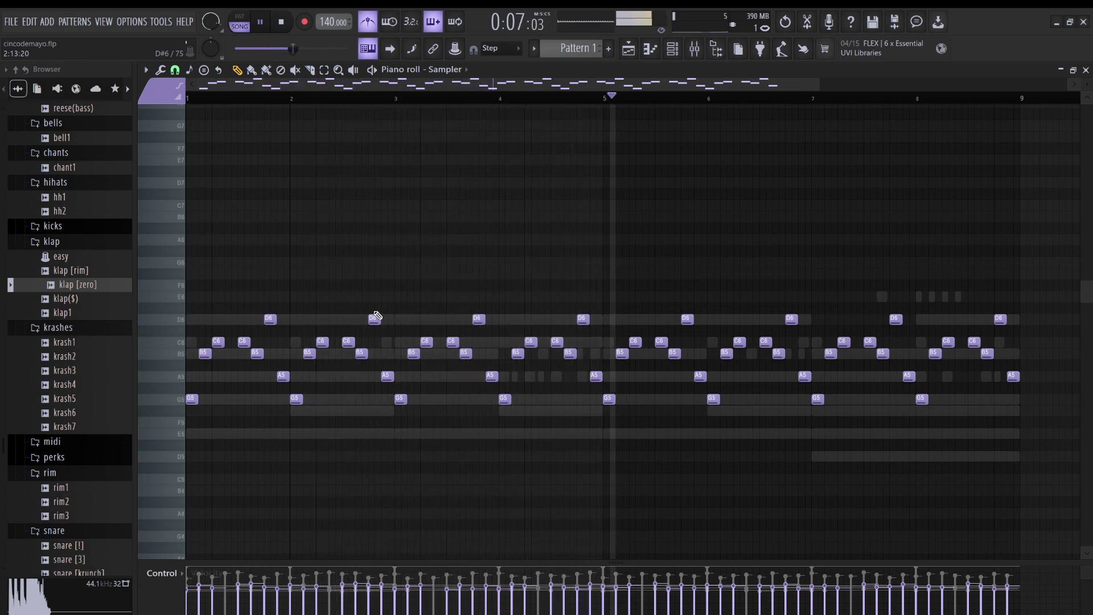
key("space")
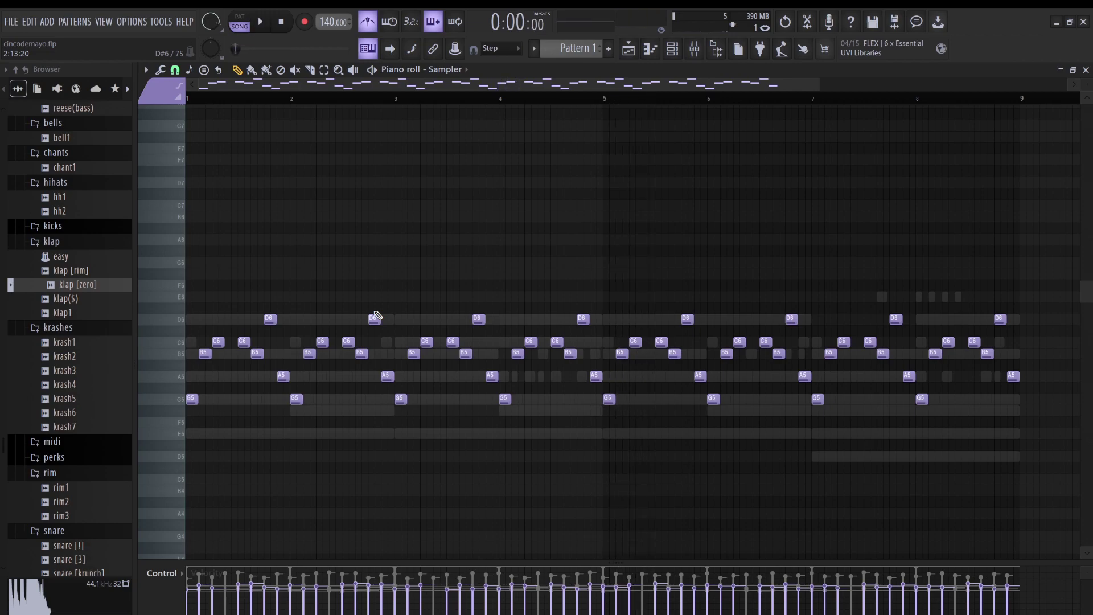
Solo the Pattern 1 #4 clip, play it with the fourth Sampler's chords in the piano roll, and turn the metronome off.
left_click(673, 50)
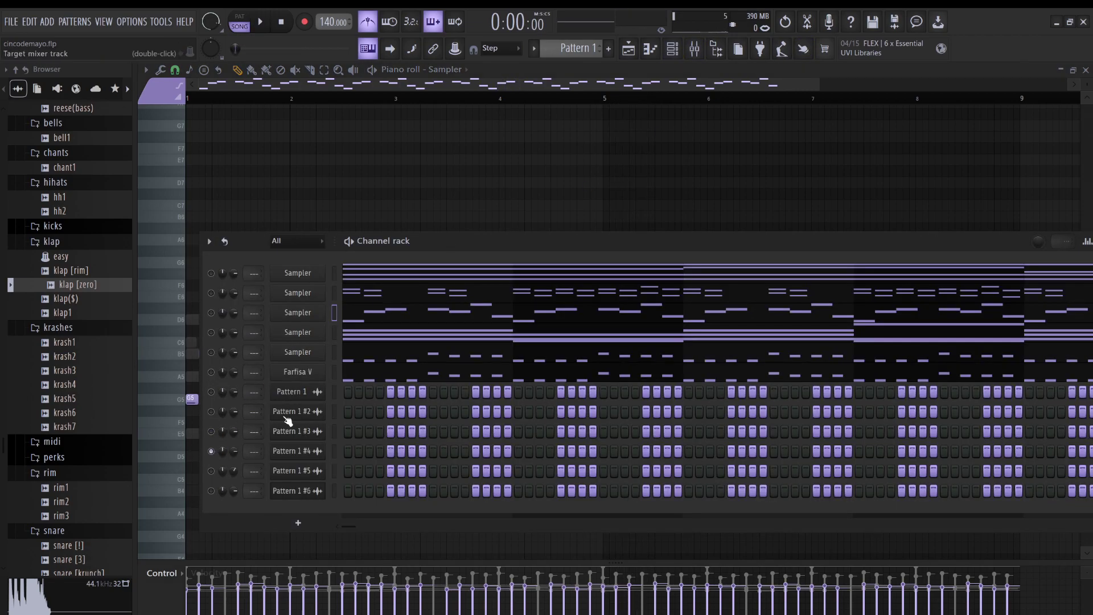
key("F6")
key("space")
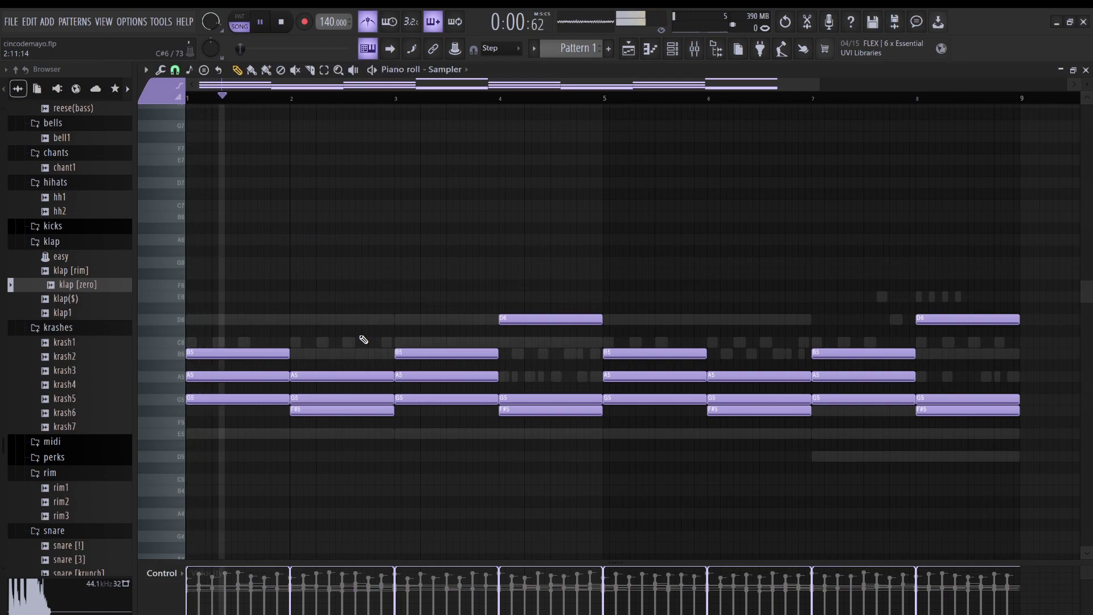
left_click(368, 24)
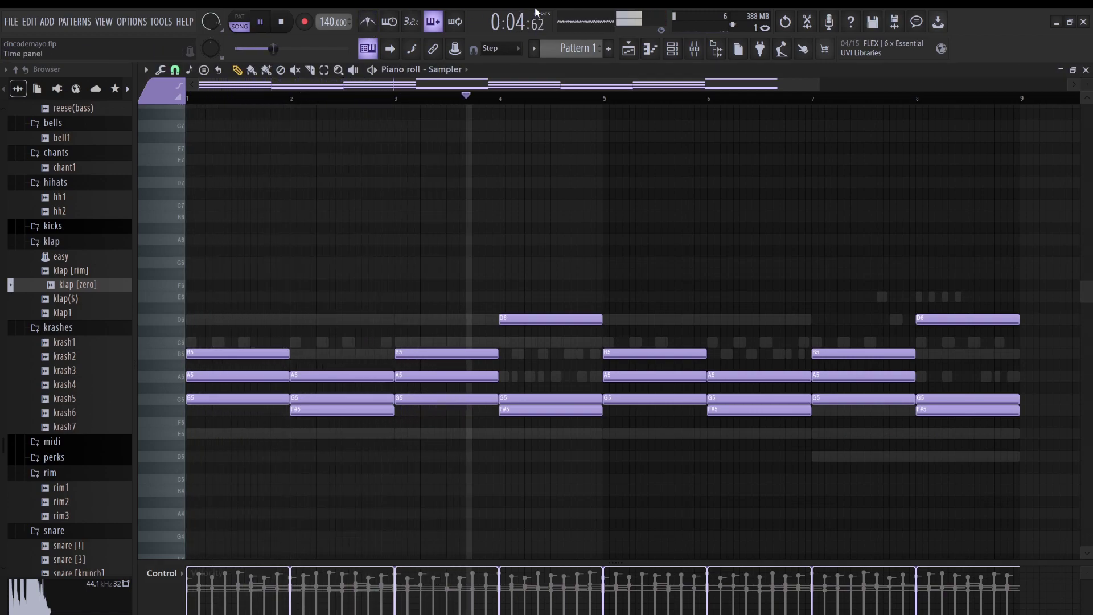
Show the arrangement in the playlist and unmute the Pattern 1 #5 clip alongside Pattern 1 #4.
left_click(672, 50)
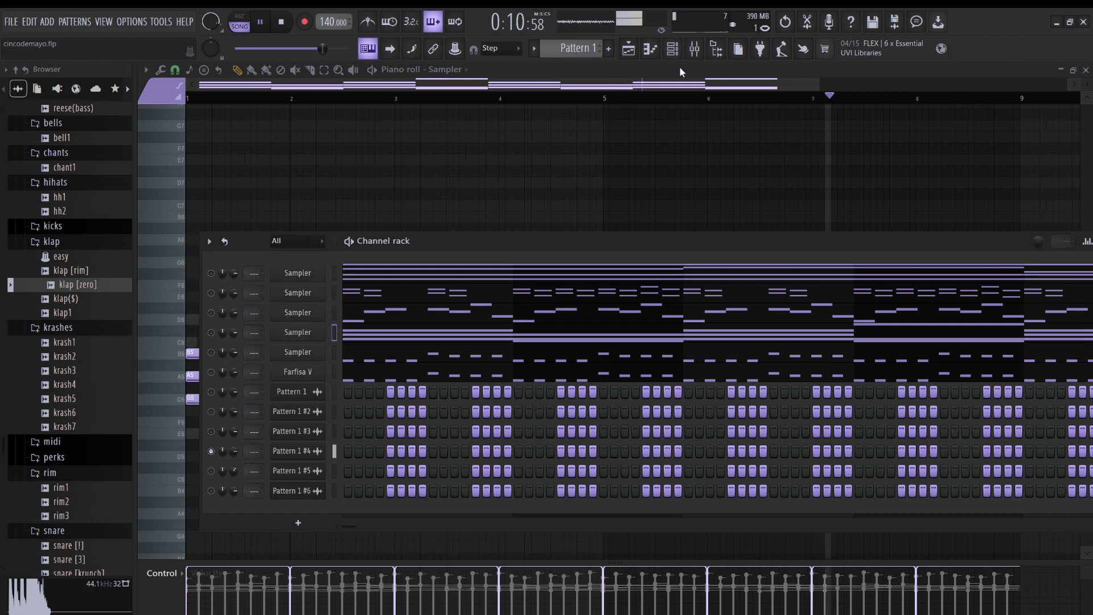
left_click(629, 50)
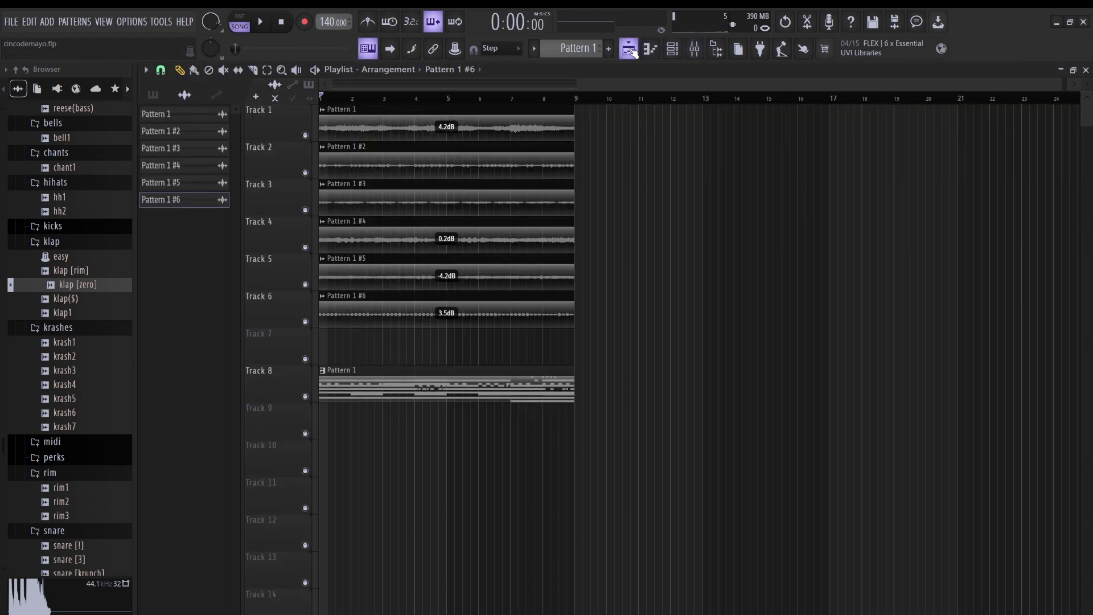
left_click(674, 50)
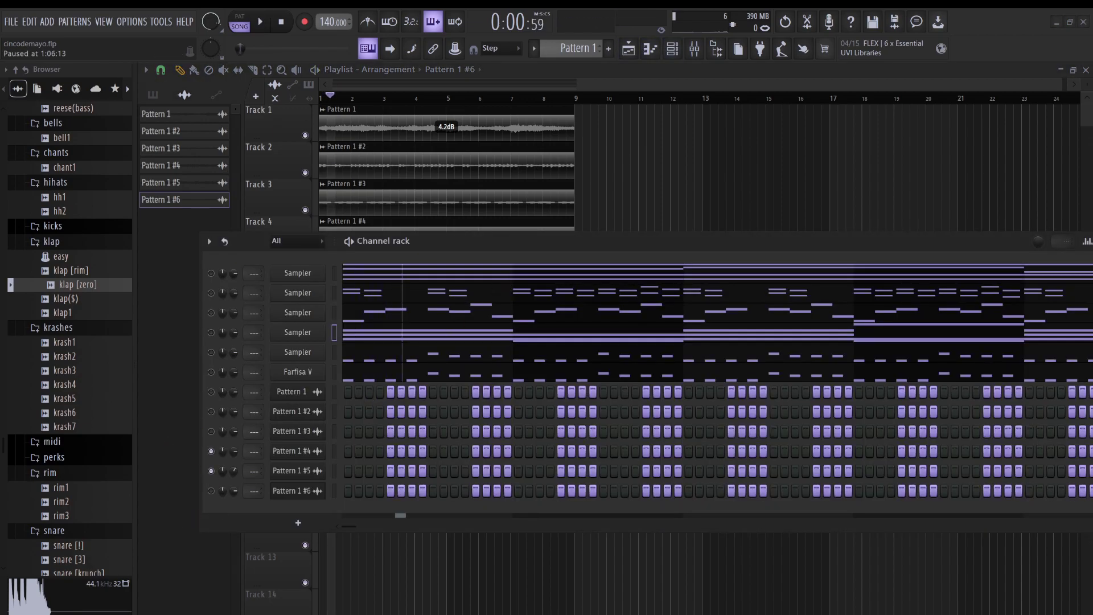
left_click(568, 88)
key("space")
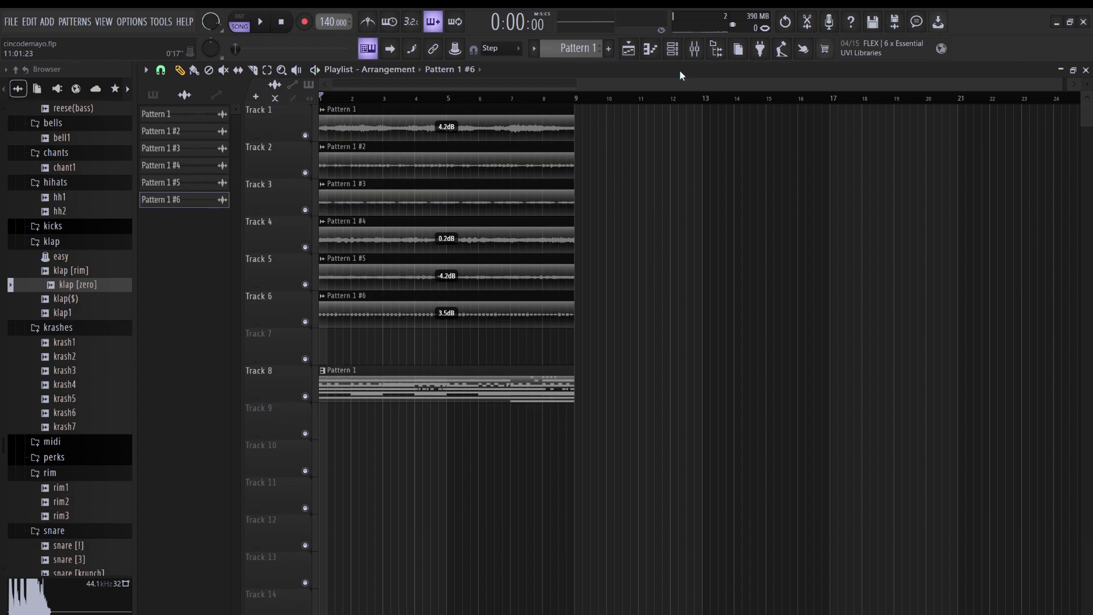
Solo the Pattern 1 #5 audio clip and review its pitch and reverse settings while it plays.
left_click(673, 50)
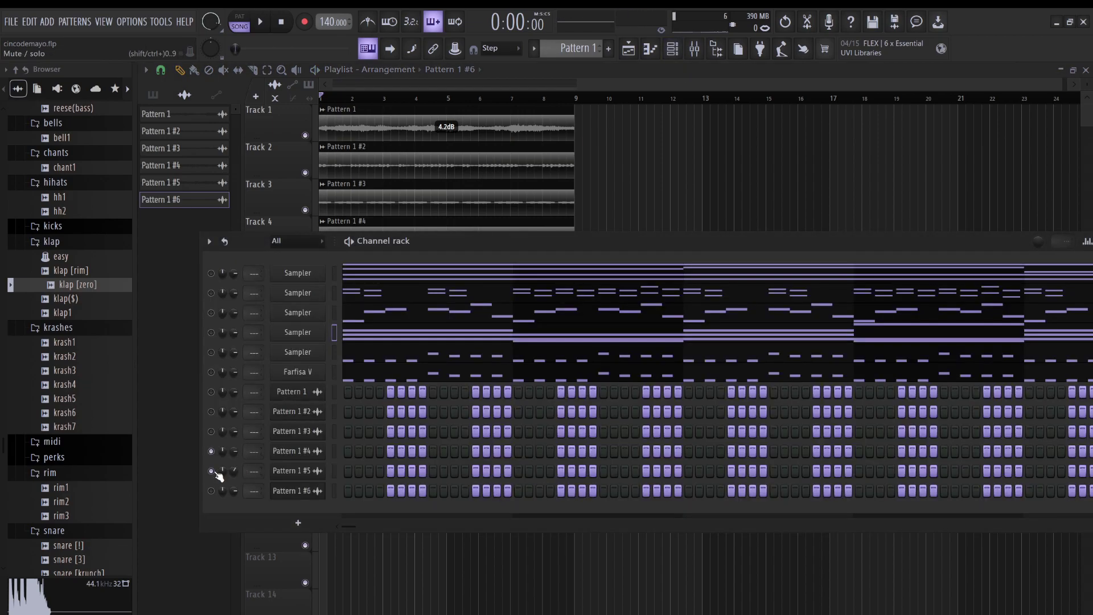
right_click(616, 177)
double_click(481, 271)
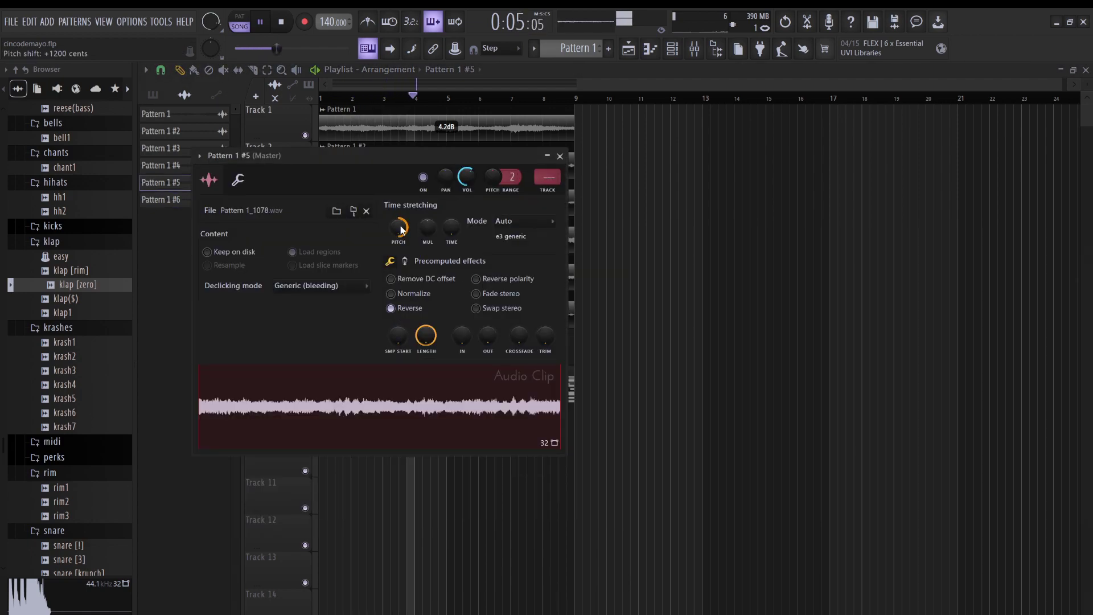
right_click(665, 348)
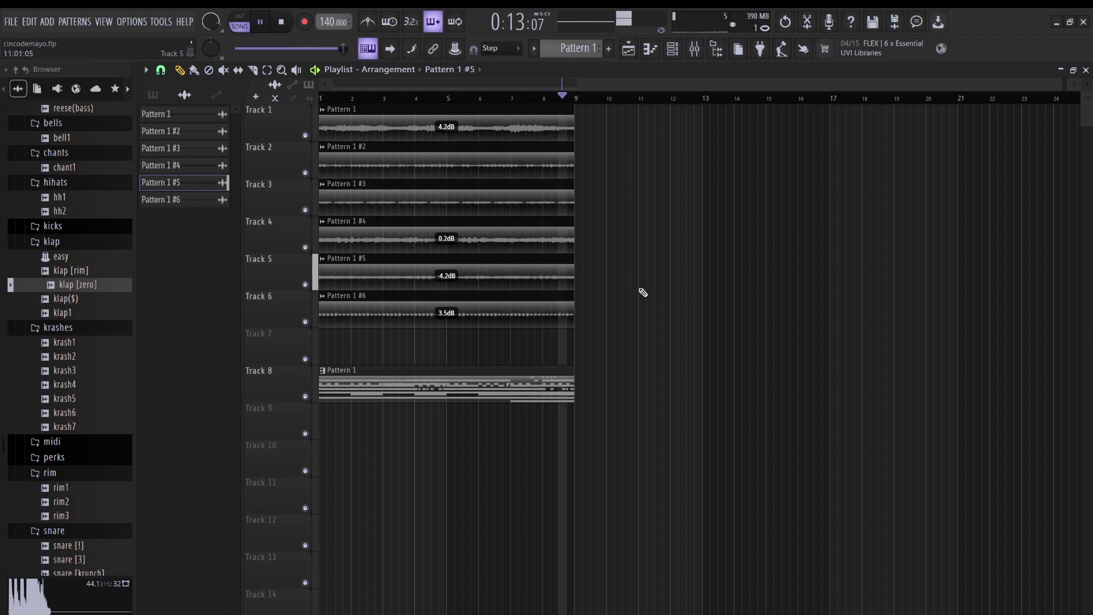
key("space")
Solo the Pattern 1 #6 clip and play it back with the Farfisa V channel's notes in the piano roll.
left_click(673, 49)
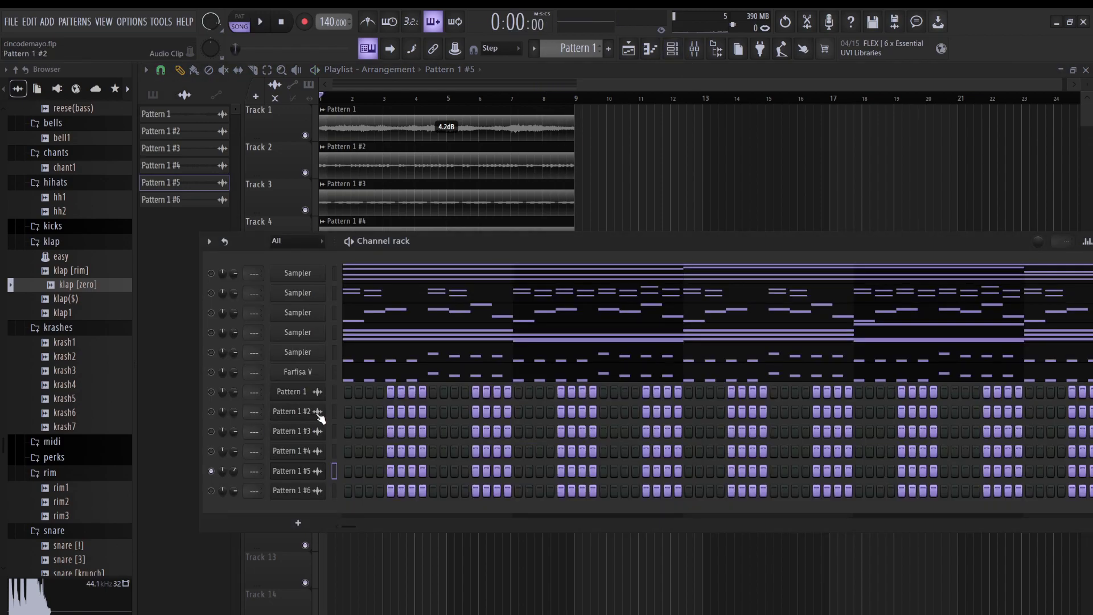
left_click(371, 364)
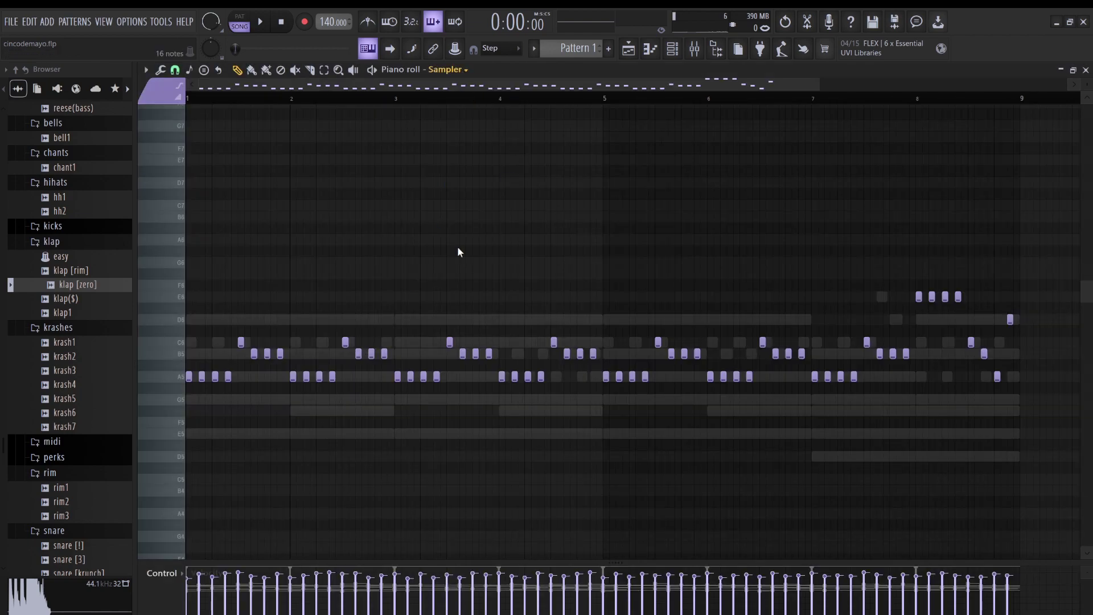
key("space")
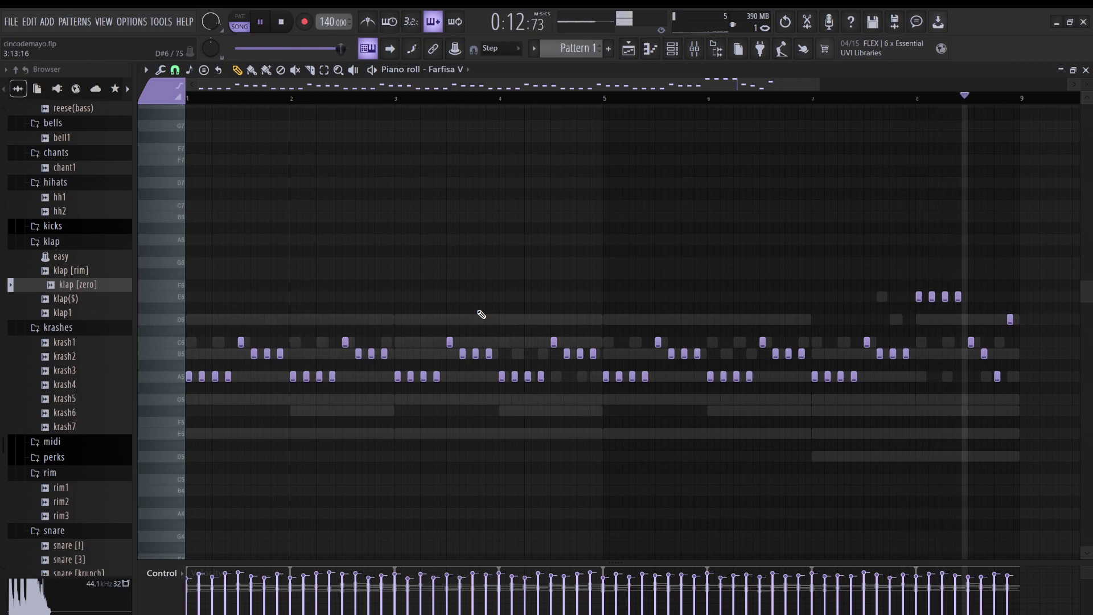
key("space")
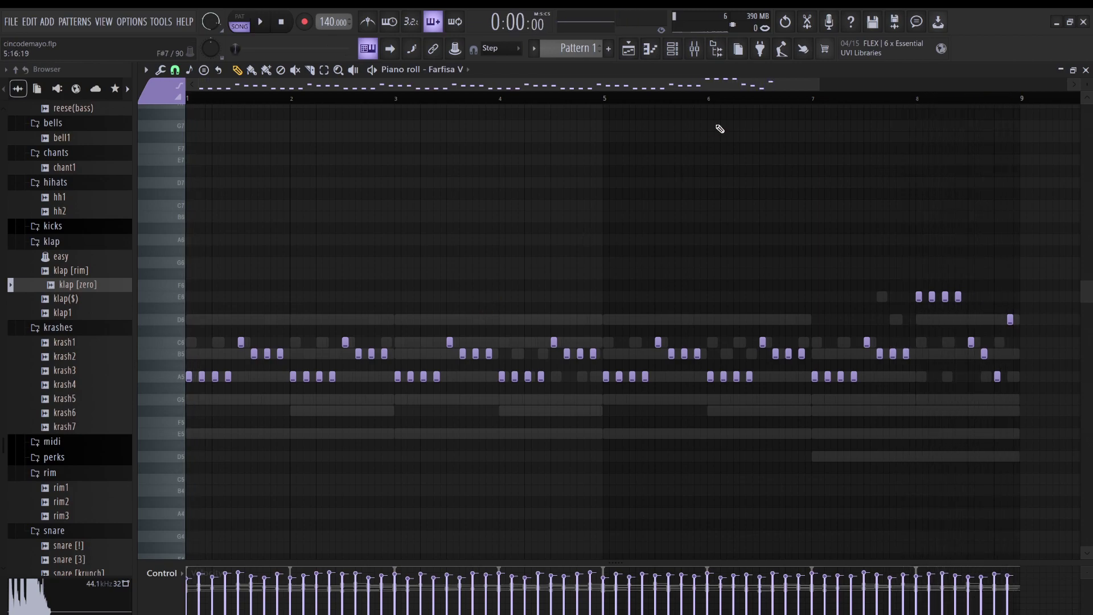
Unmute the Sampler channels and all six audio clips, and play the full arrangement in the playlist.
left_click(672, 49)
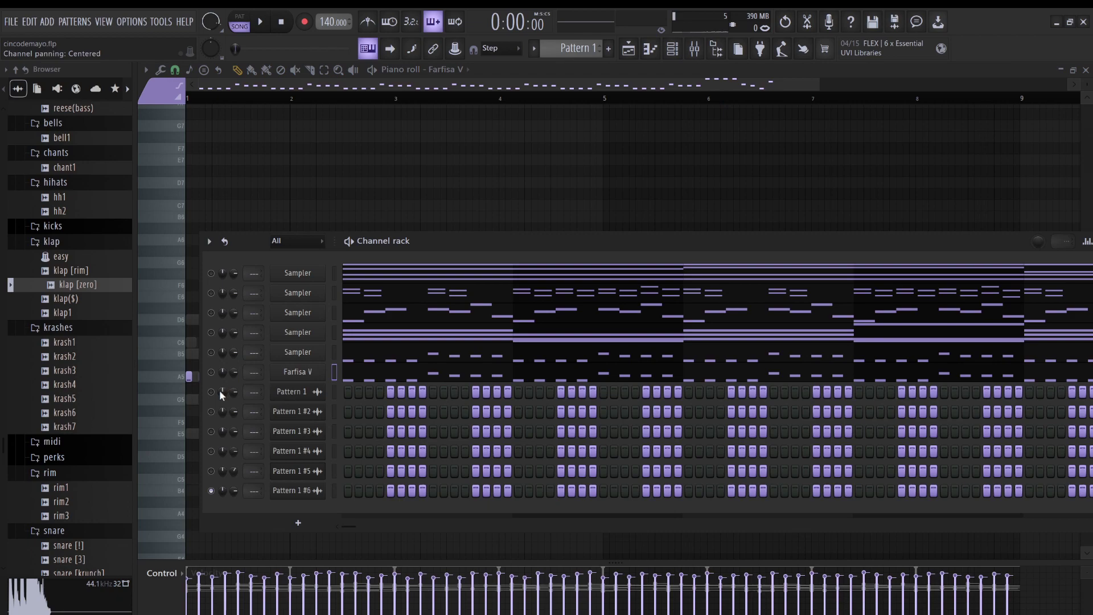
key("space")
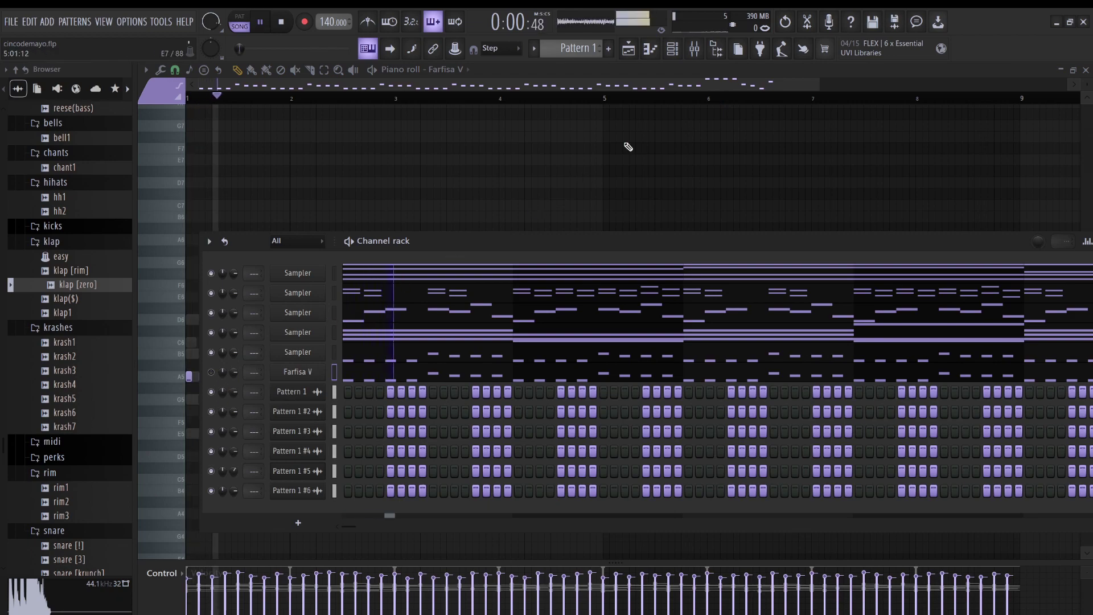
key("F5")
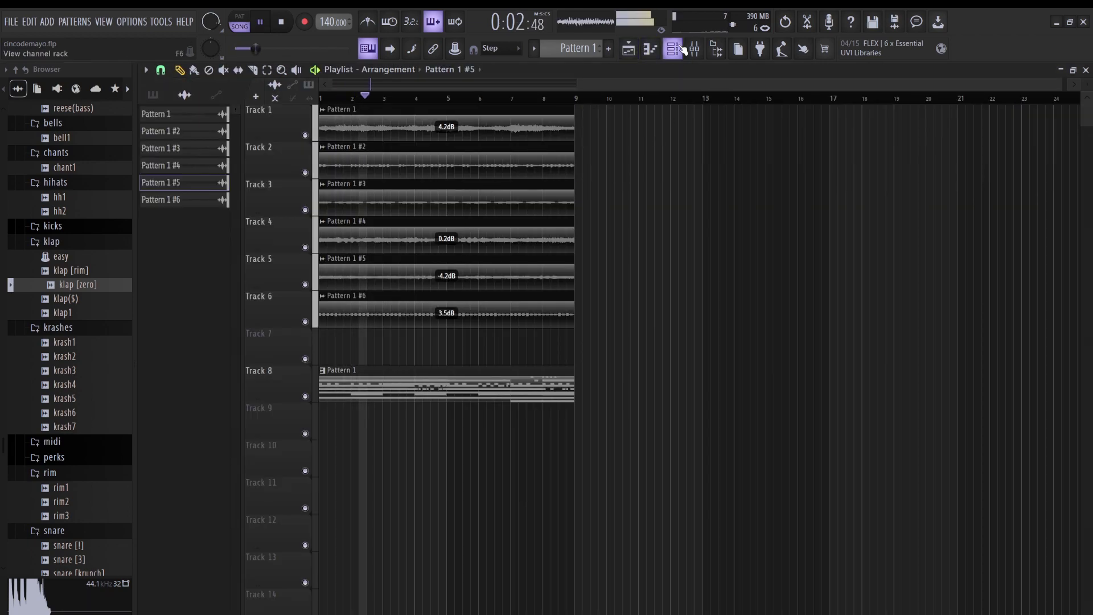
Select the six audio clip channels from Pattern 1 to Pattern 1 #6 and link them to mixer tracks 1 through 6.
key("F6")
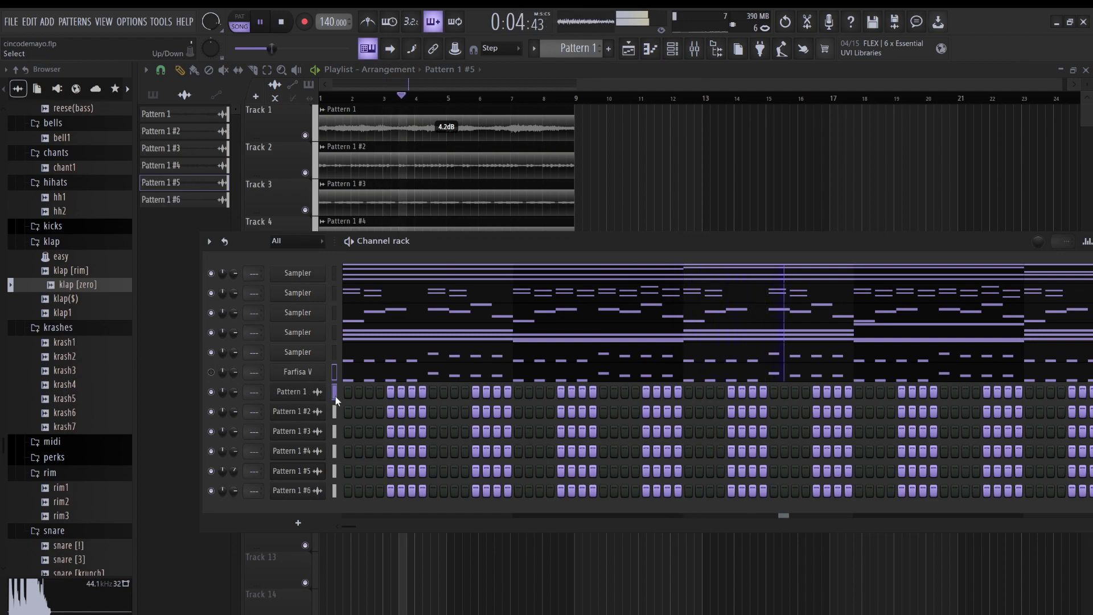
left_click_drag(334, 390, 330, 505)
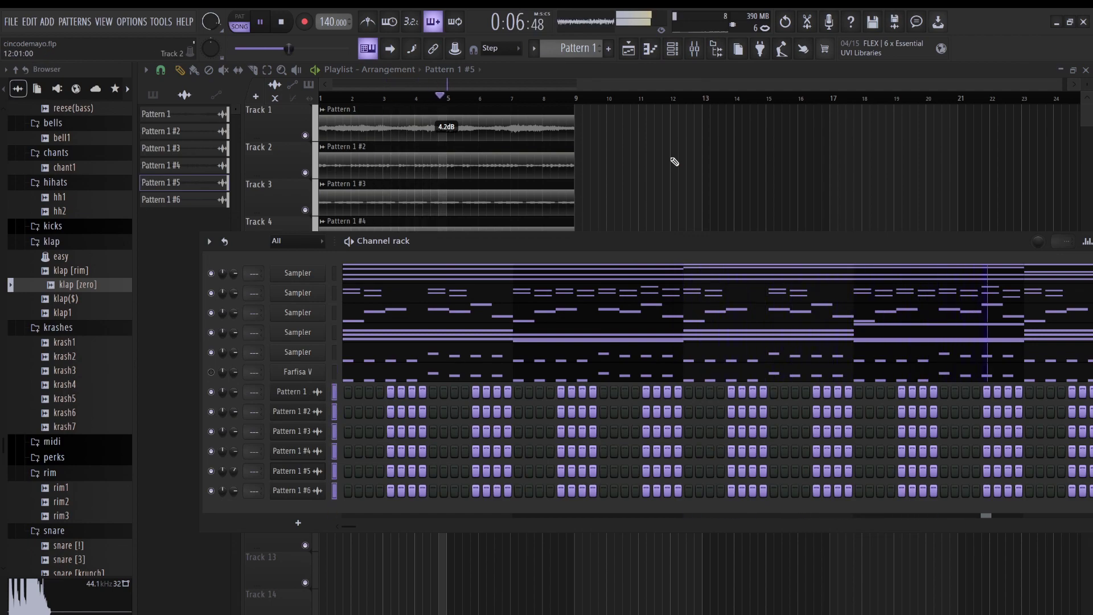
left_click(694, 48)
left_click(350, 178)
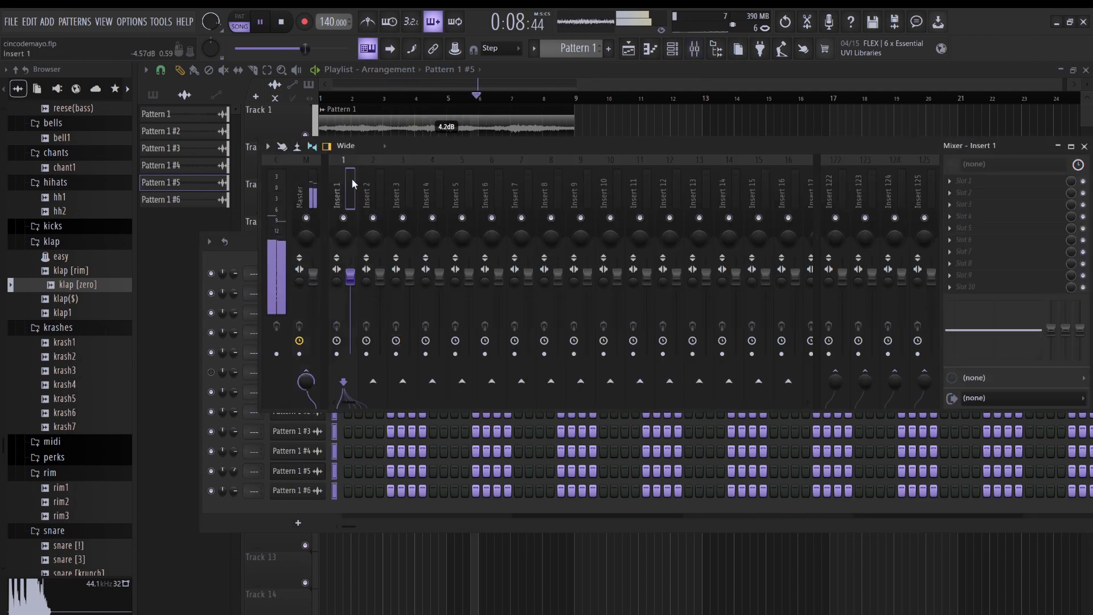
key("ctrl+l")
Route the six Pattern 1 mixer tracks to Insert 7 and put a Fruity soft clipper on the Master with post gain at 78%.
left_click_drag(504, 181, 394, 186)
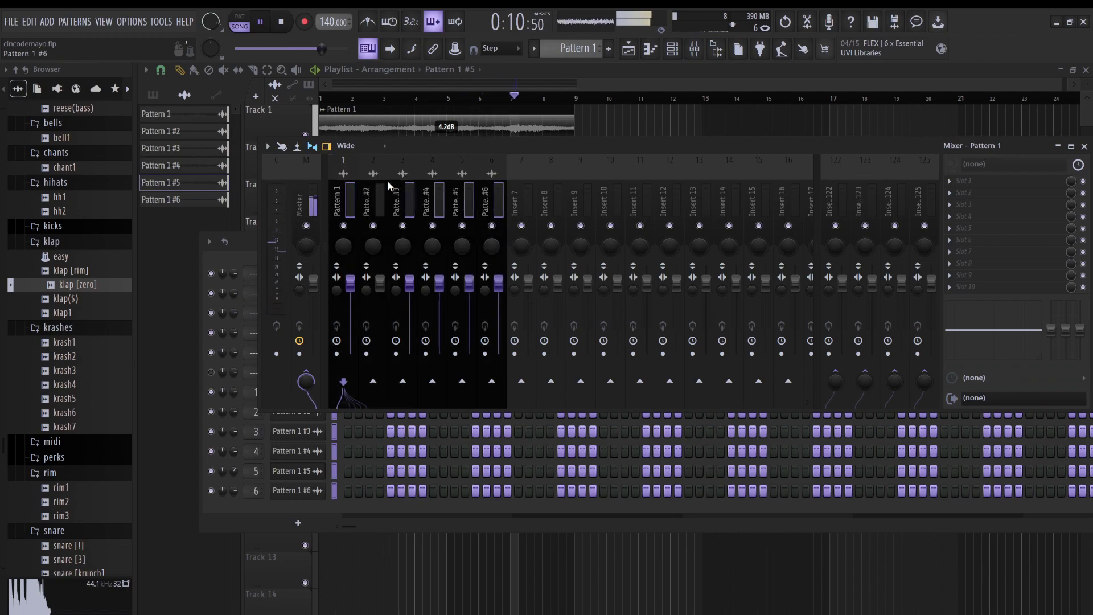
left_click(519, 176)
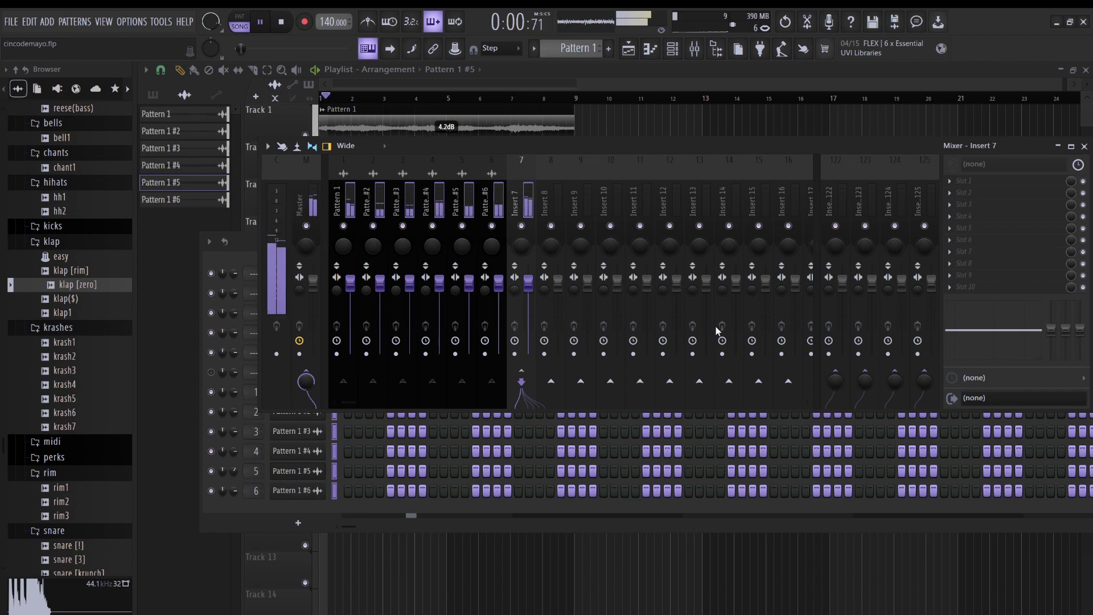
left_click(315, 206)
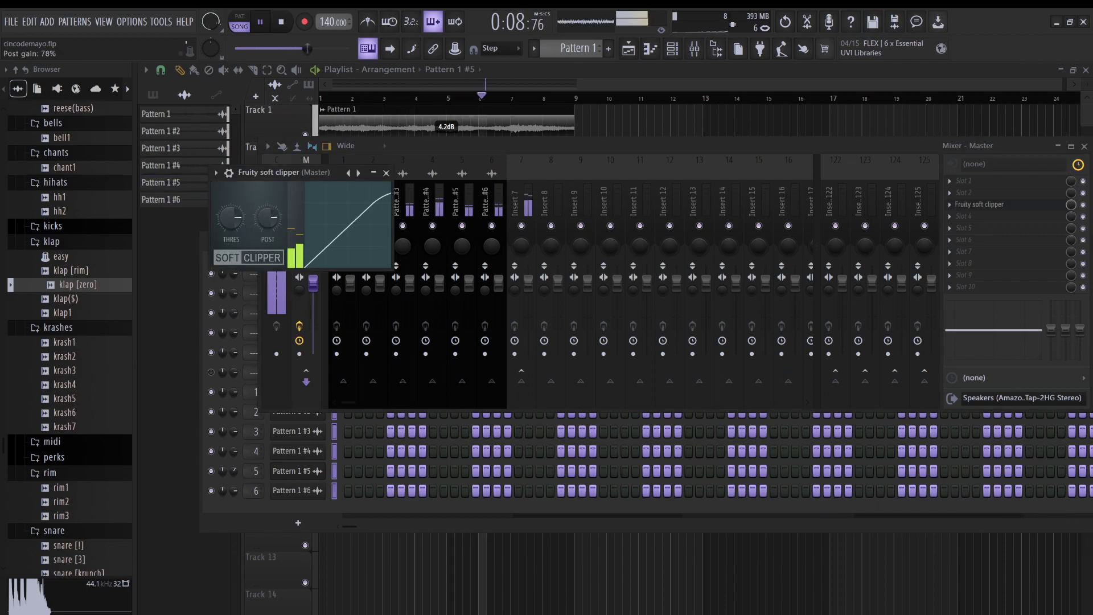
Select the mixer tracks Pattern 1 #2 through #6 and lower their volume faders all the way down.
left_click_drag(498, 190, 401, 193)
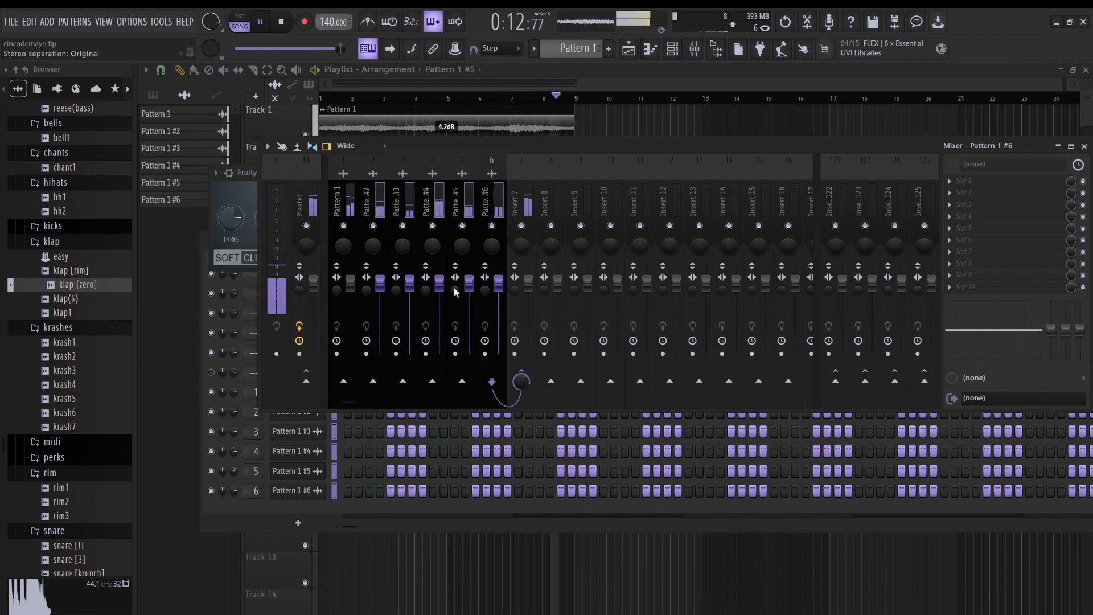
left_click_drag(439, 283, 450, 358)
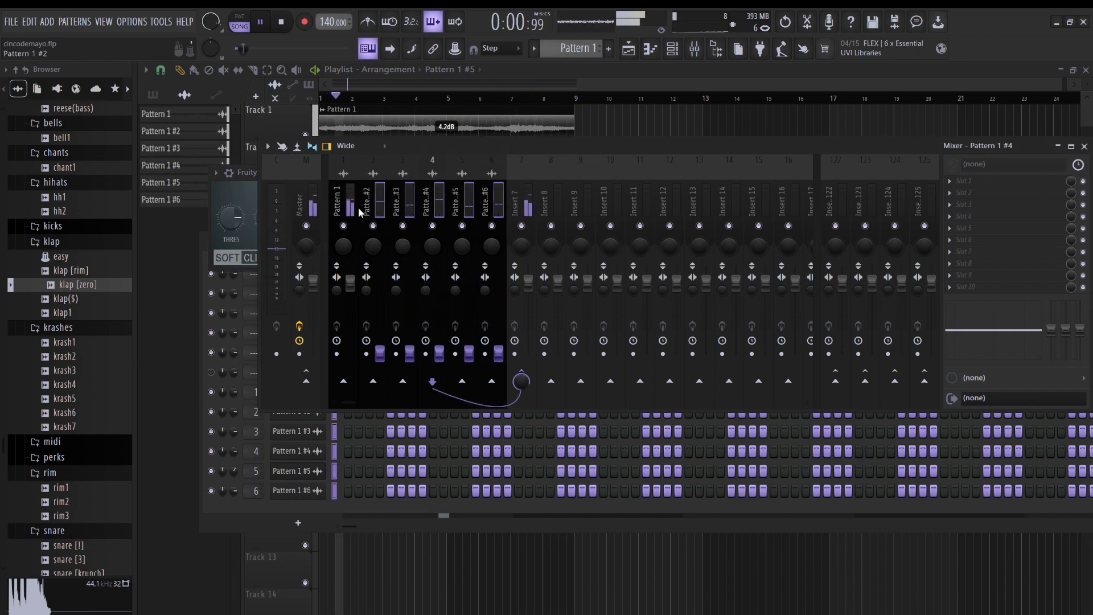
Add Fruity parametric EQ 2 to the Pattern 1 mixer track, cutting bands 1 and 7 and slightly boosting band 4.
left_click(357, 228)
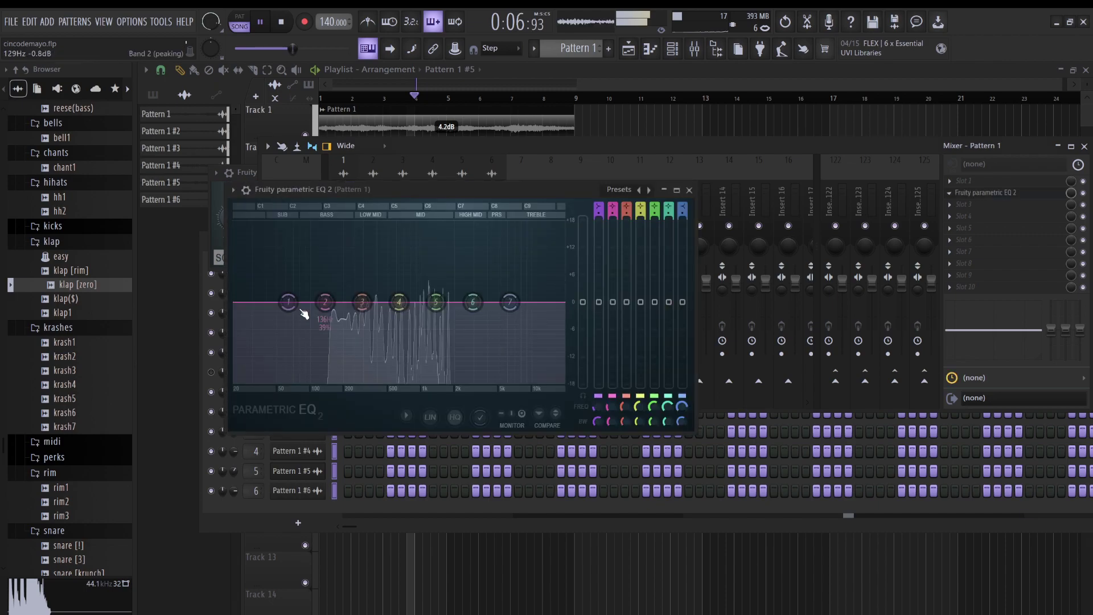
left_click_drag(288, 301, 295, 380)
left_click_drag(399, 302, 450, 286)
left_click_drag(510, 302, 462, 381)
left_click(689, 190)
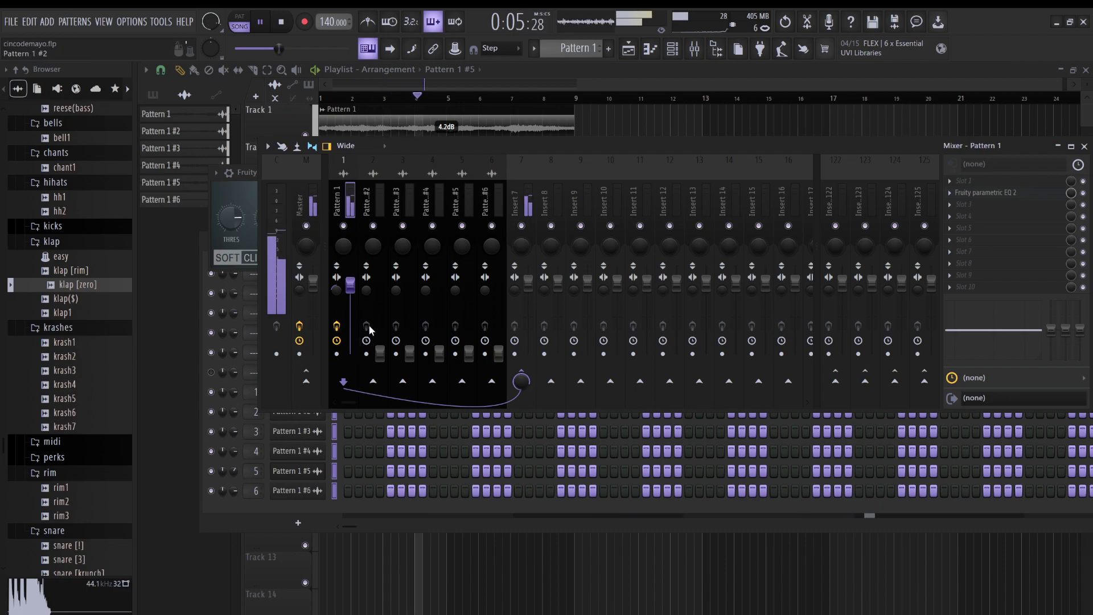
Raise the Pattern 1 #2 fader and add Fruity parametric EQ 2, cutting bands 1 and 7 and boosting bands 3 and 4.
left_click_drag(380, 354, 380, 312)
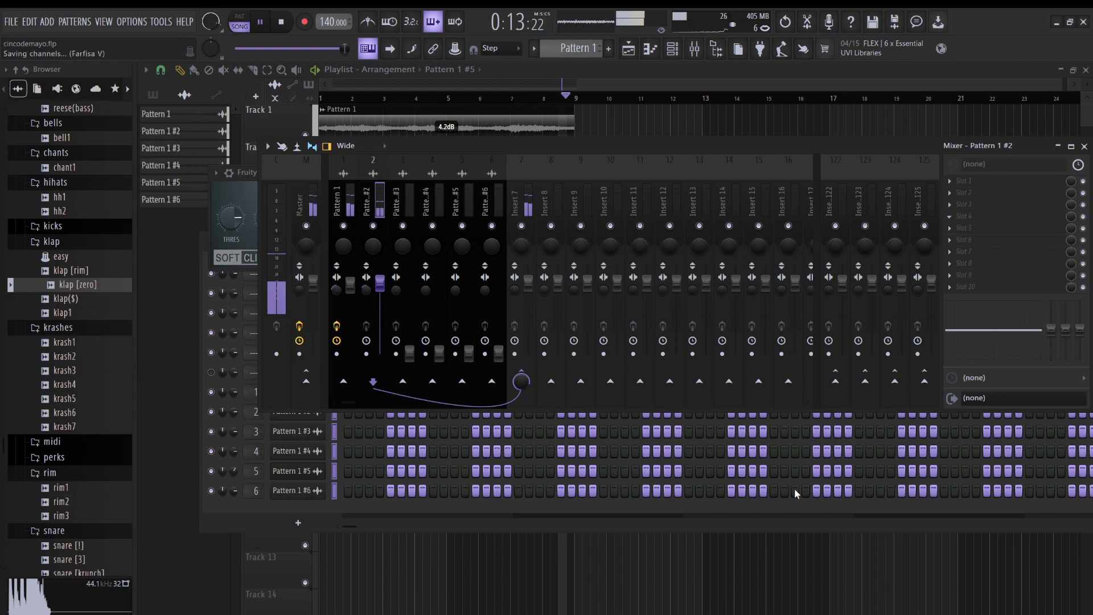
left_click_drag(219, 233, 231, 313)
mouse_move(330, 233)
left_mouse_down()
mouse_move(312, 231)
mouse_move(385, 209)
mouse_move(389, 218)
mouse_move(323, 219)
left_mouse_up()
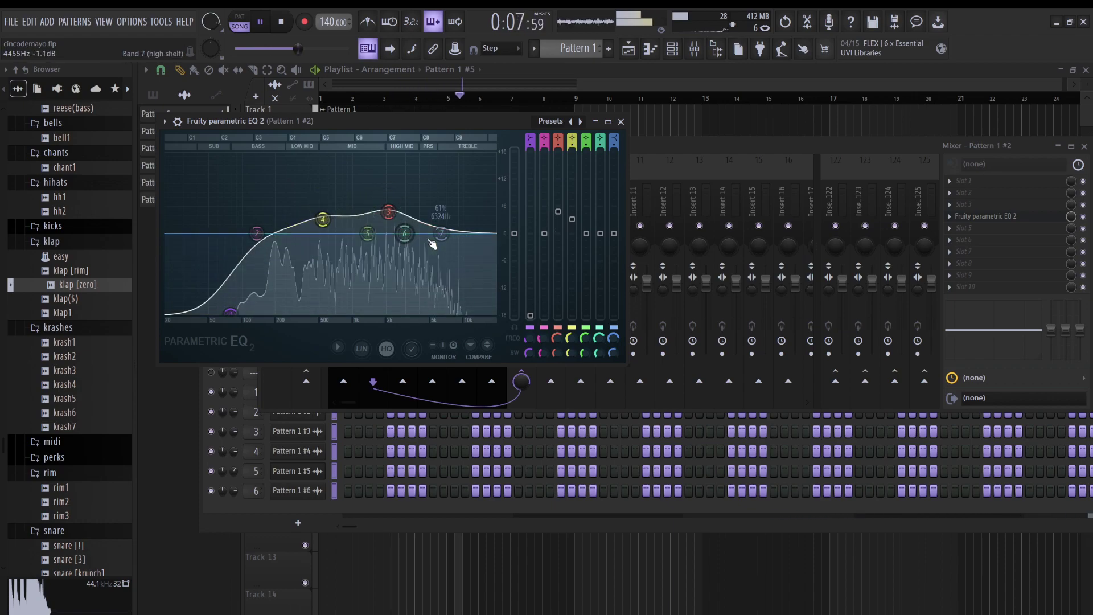
left_click_drag(442, 233, 453, 312)
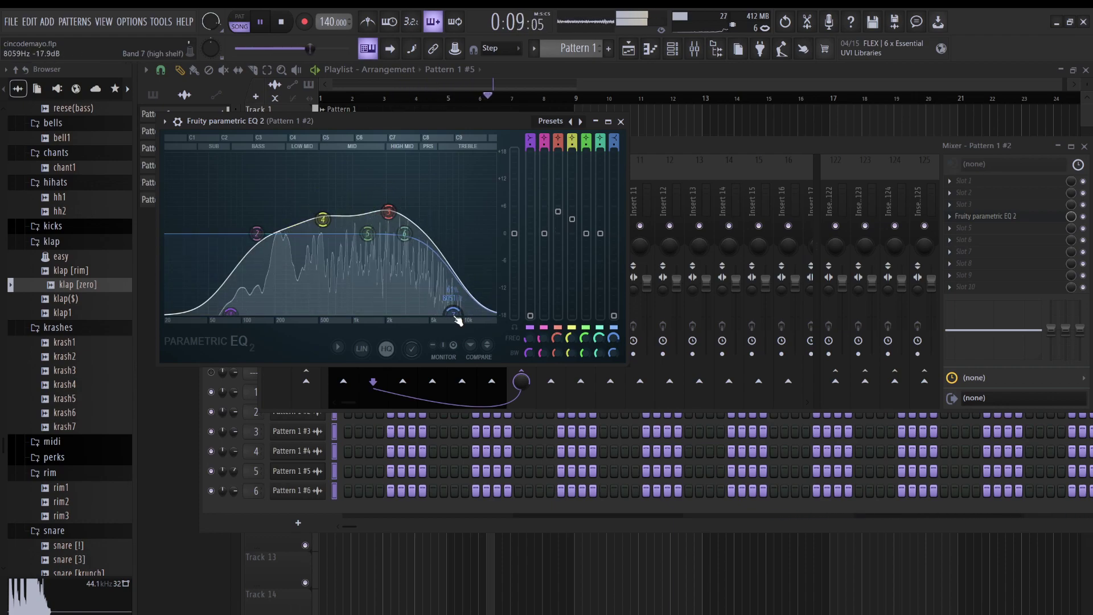
left_click(622, 121)
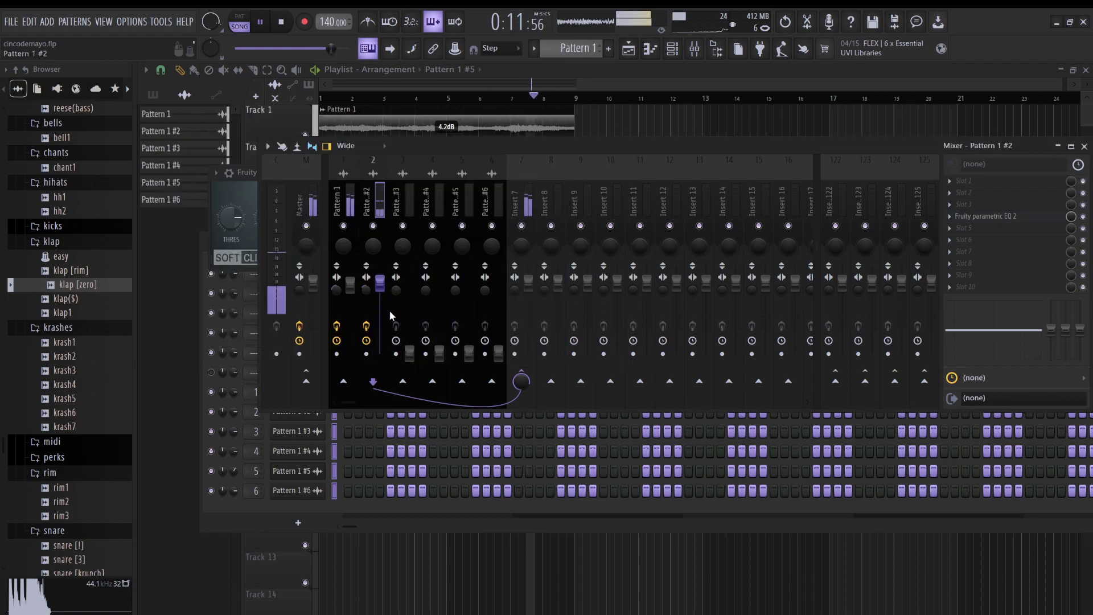
Raise the Pattern 1 #3 mixer fader and check the gain of its audio clip in the playlist.
left_click(409, 354)
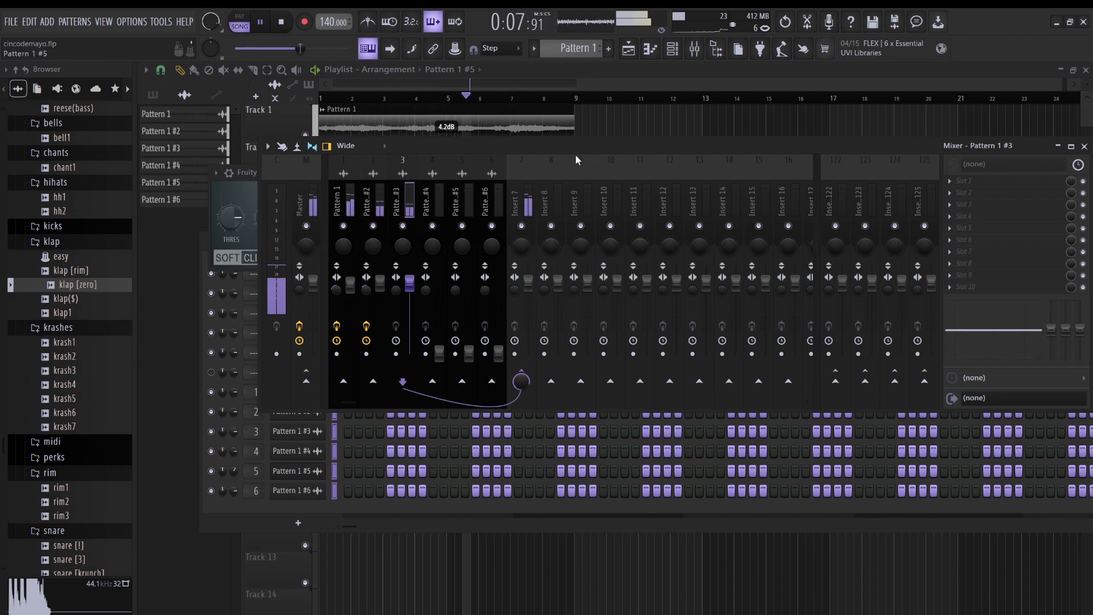
key("F12")
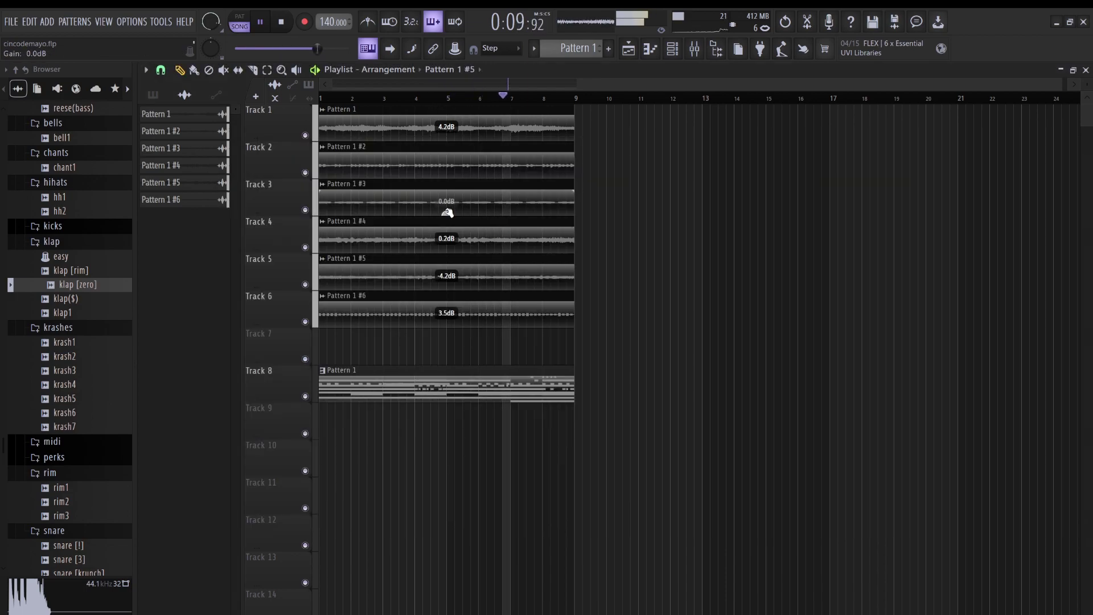
left_click(696, 49)
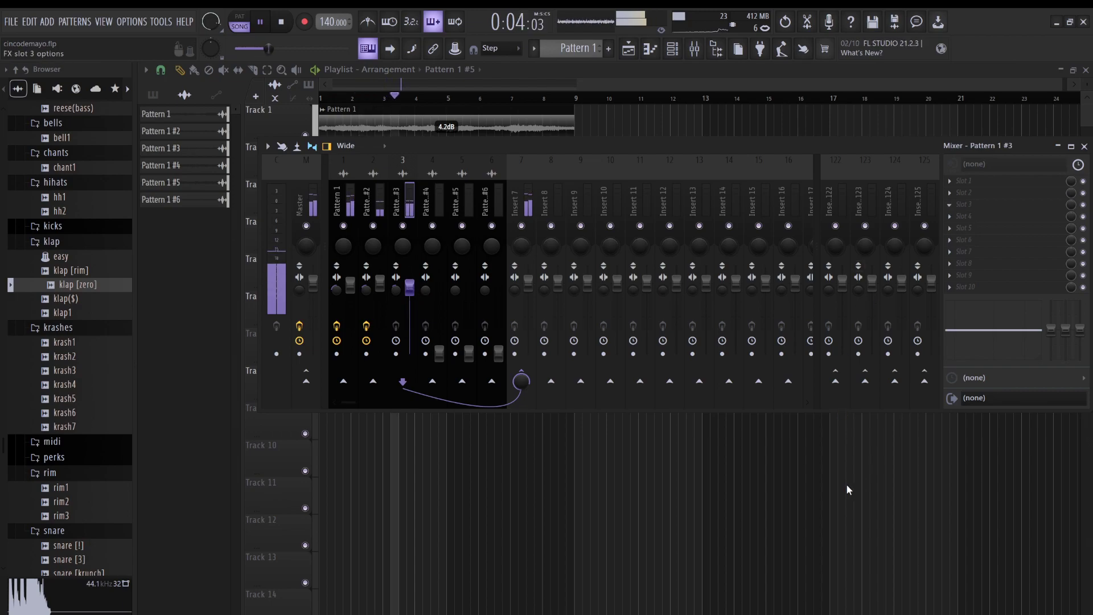
Add Fruity parametric EQ 2 to Pattern 1 #3, cutting bands 1 and 7 and boosting 3 and 4, and set the track volume to 89%.
left_click(799, 490)
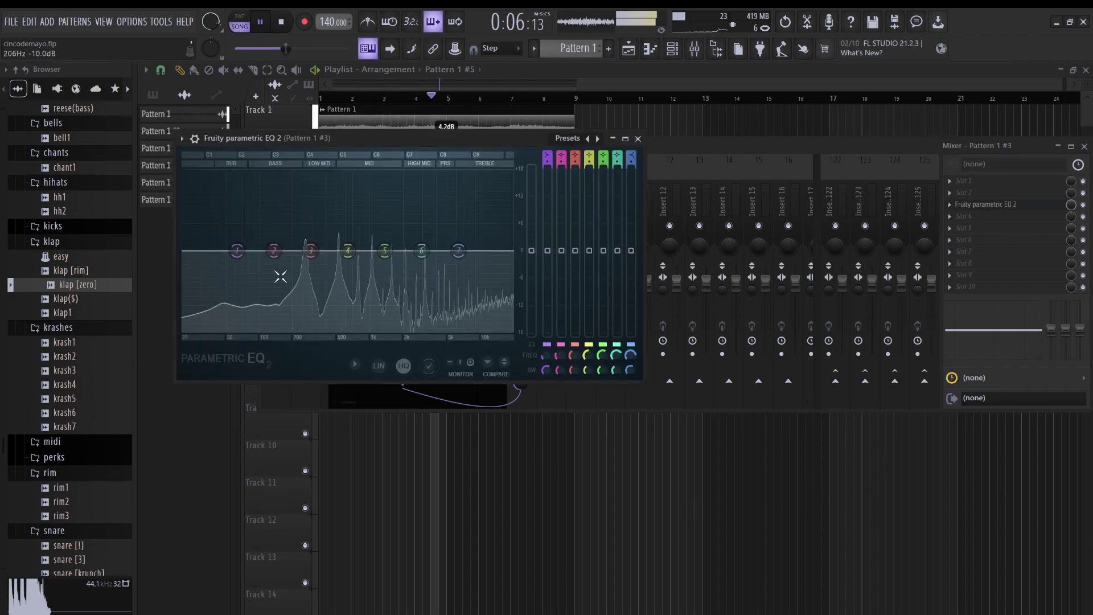
left_click_drag(239, 252, 260, 332)
left_click_drag(348, 251, 335, 234)
left_click_drag(300, 268, 314, 254)
left_click_drag(311, 251, 481, 332)
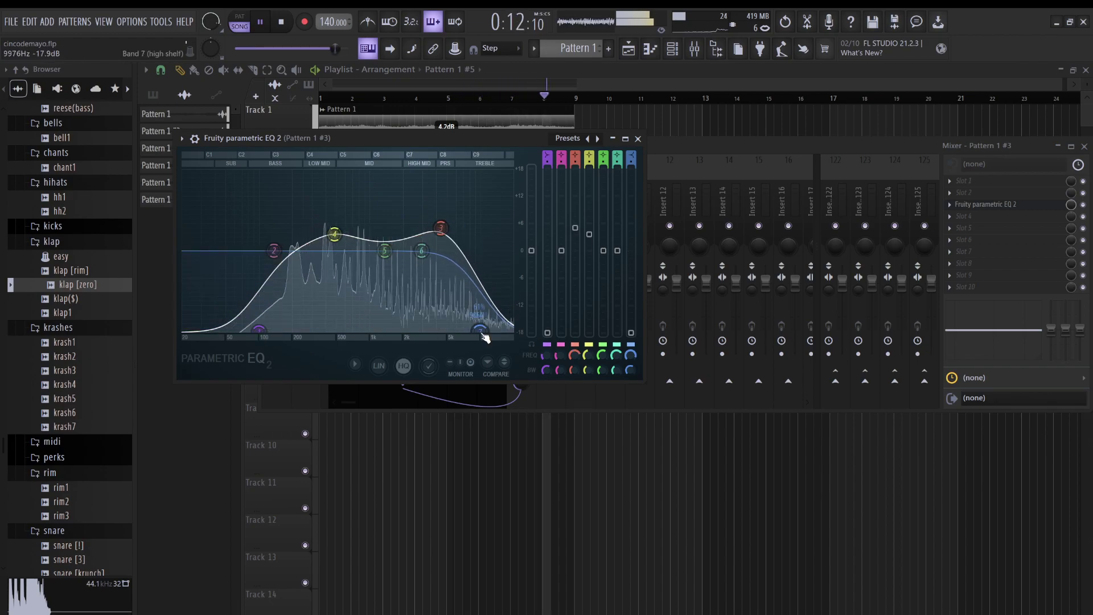
left_click_drag(260, 330, 270, 331)
left_click(665, 146)
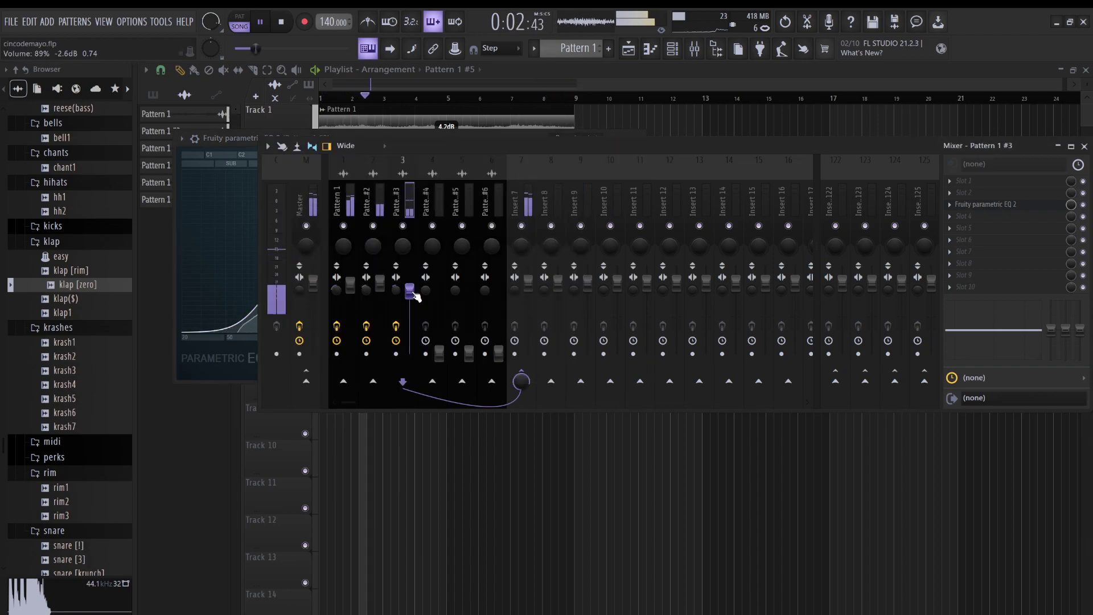
Raise the Pattern 1 #4 fader, pan the track slightly right and set its stereo separation to 31% separated.
left_click(439, 347)
left_click_drag(434, 249, 434, 238)
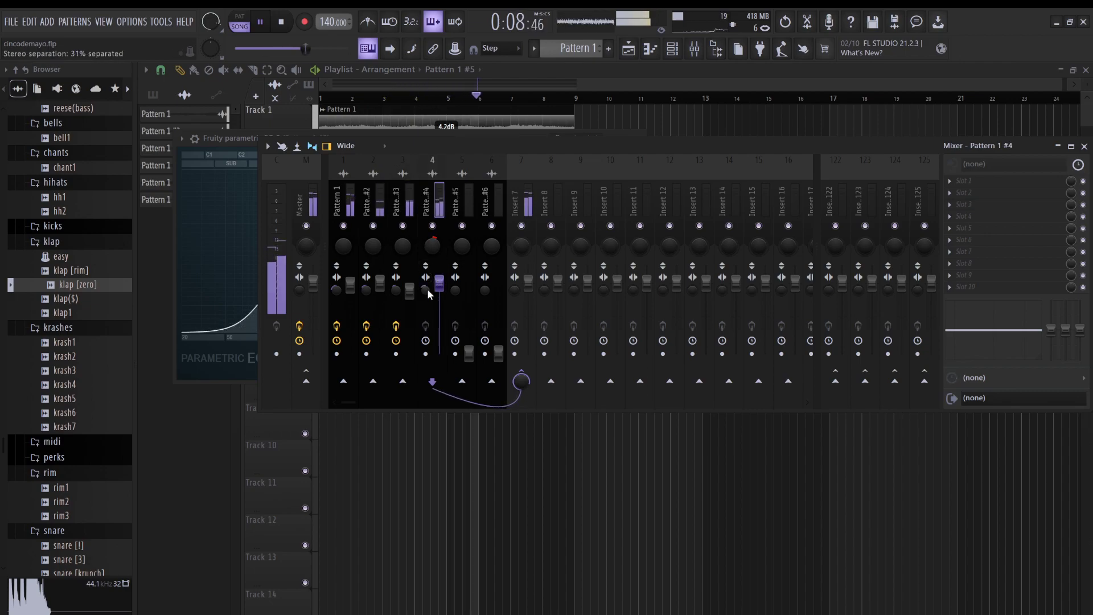
Add Fruity parametric EQ 2 to Pattern 1 #4, cutting bands 1 and 7 and boosting bands 4 and 5.
left_click(772, 494)
left_click_drag(271, 285, 271, 363)
left_click_drag(382, 284, 361, 264)
left_click_drag(419, 285, 494, 364)
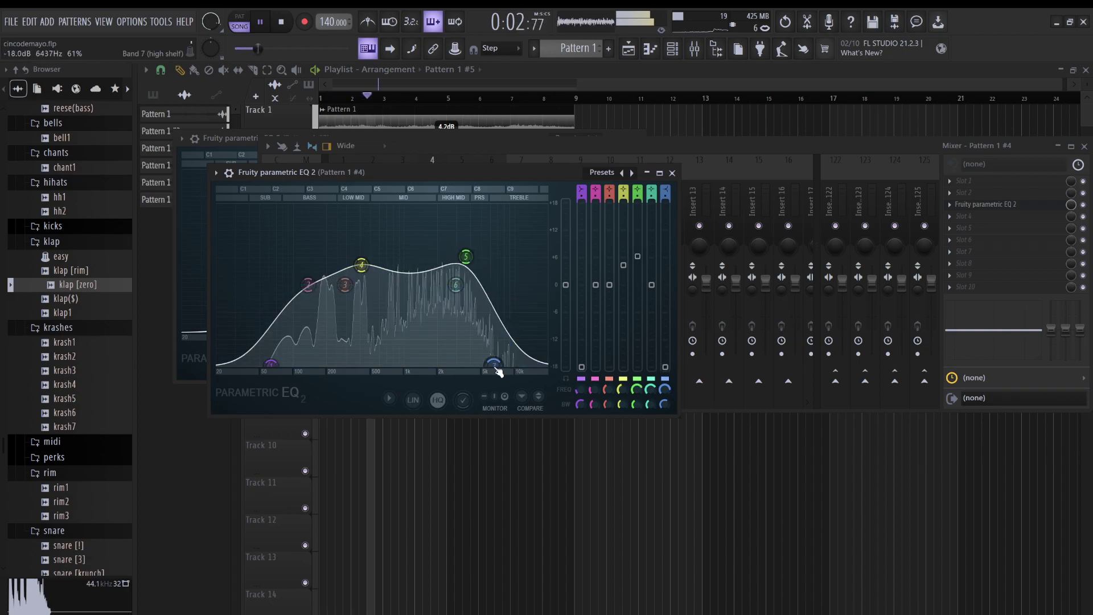
left_click_drag(466, 256, 474, 263)
left_click_drag(271, 363, 291, 363)
left_click(671, 172)
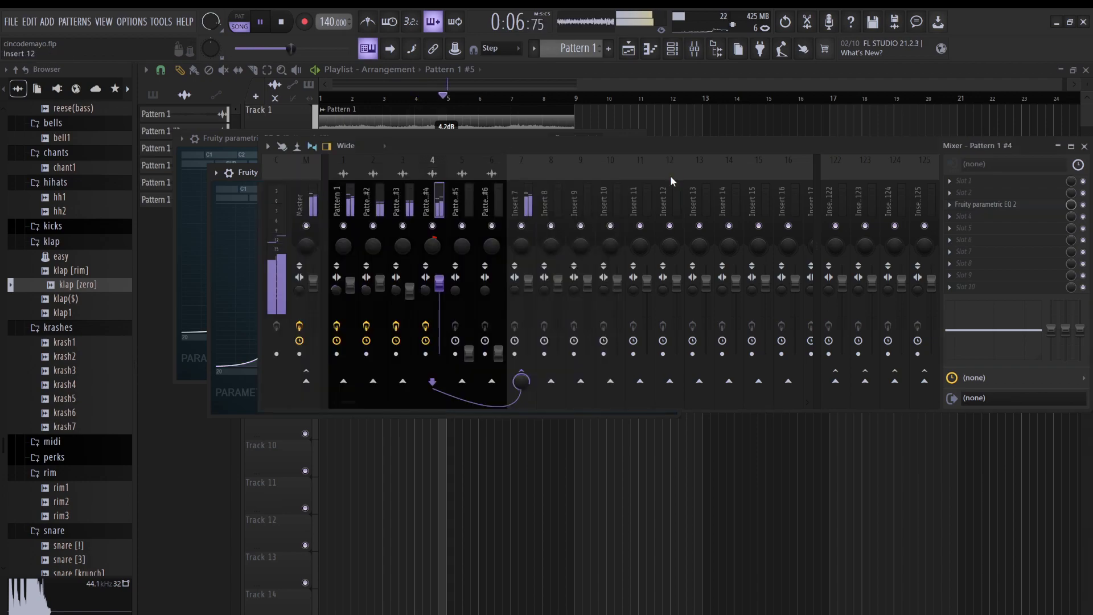
Raise the Pattern 1 #5 fader and pan the track slightly left.
left_click(464, 364)
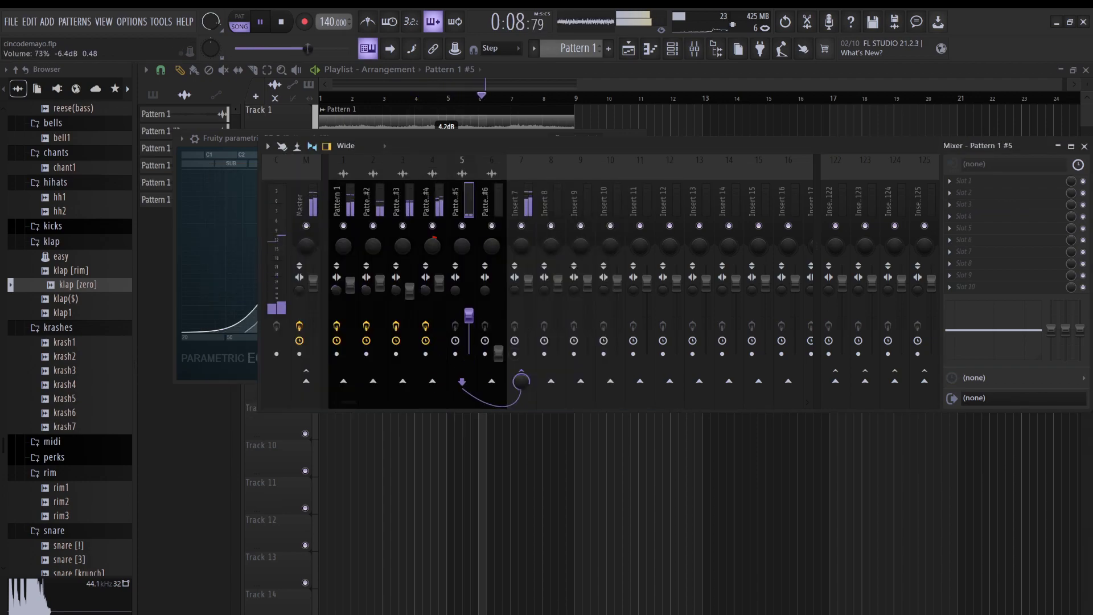
left_click_drag(461, 246, 467, 279)
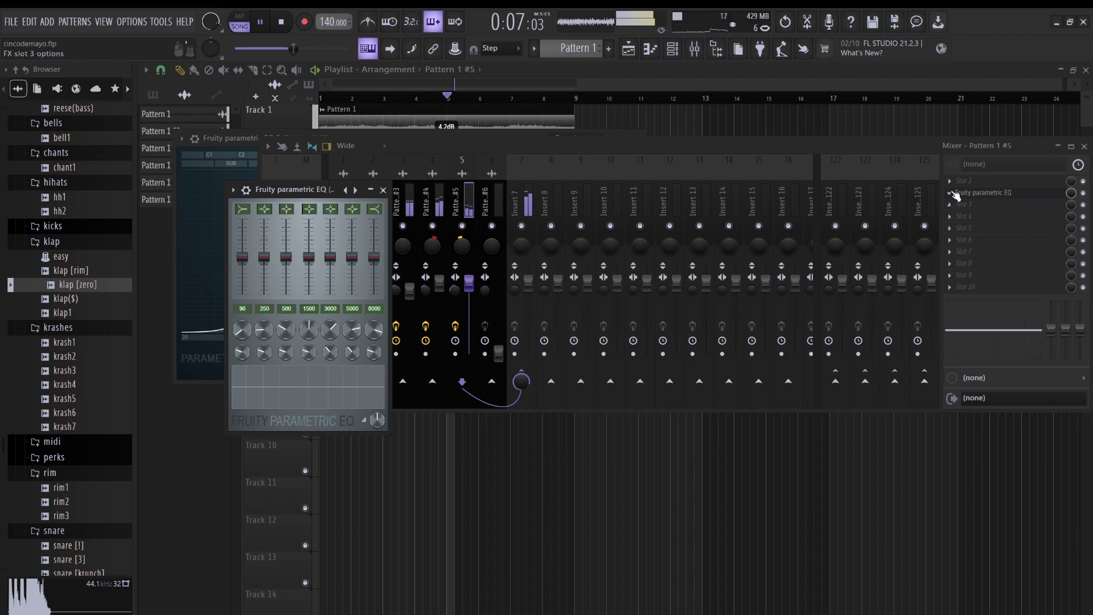
Replace the Fruity parametric EQ on Pattern 1 #5 with Fruity parametric EQ 2, cutting bands 1 and 7 and boosting 4 and 5, and slightly lower its fader.
left_click(950, 193)
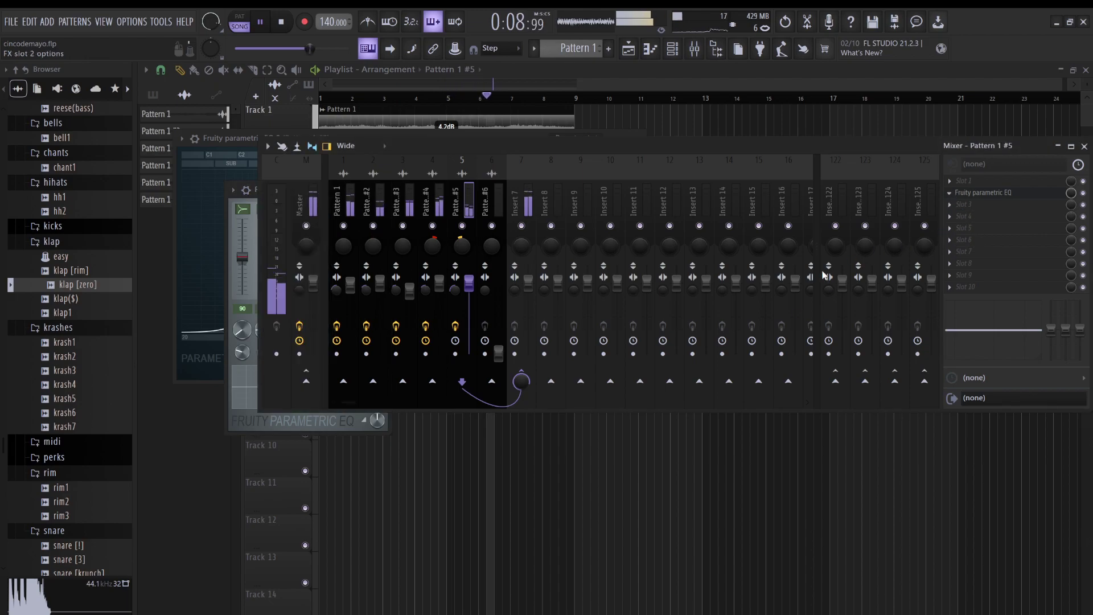
key("ctrl+z")
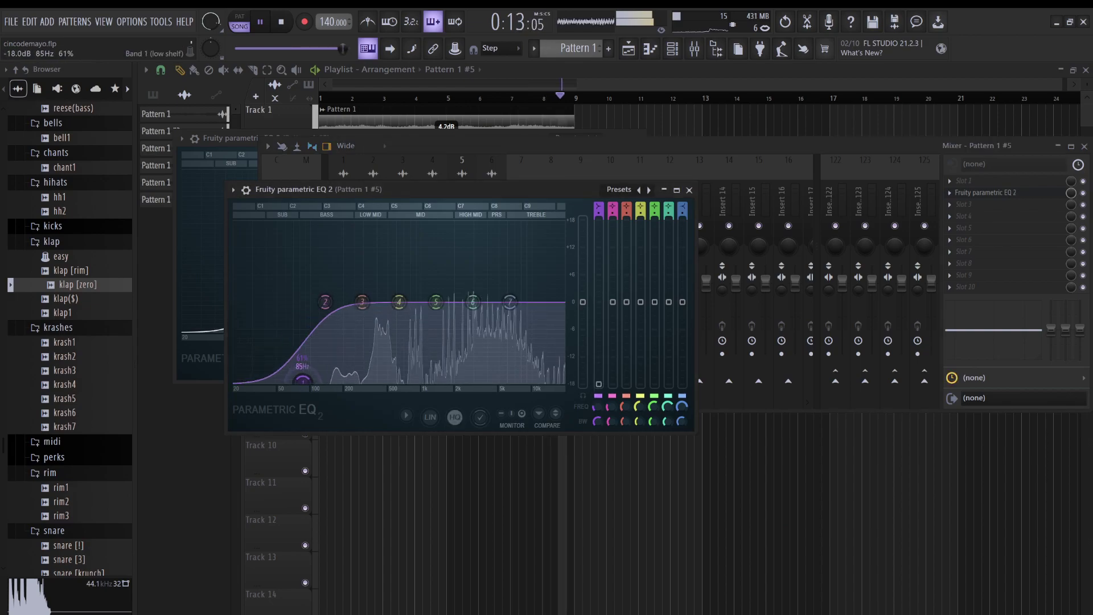
left_click_drag(436, 302, 532, 383)
left_click_drag(337, 380, 354, 380)
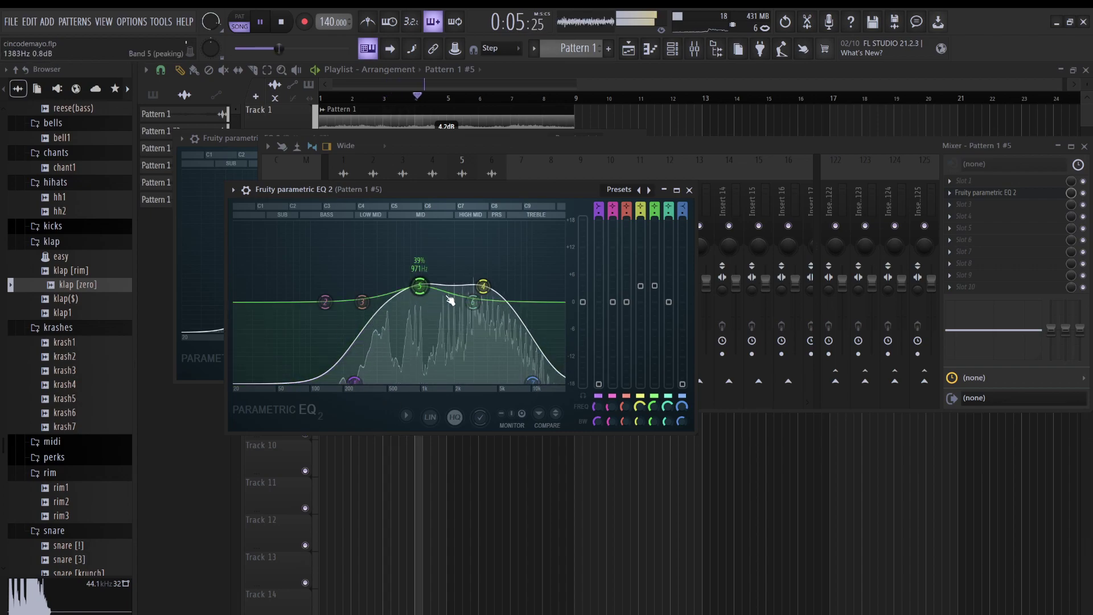
left_click_drag(483, 285, 502, 275)
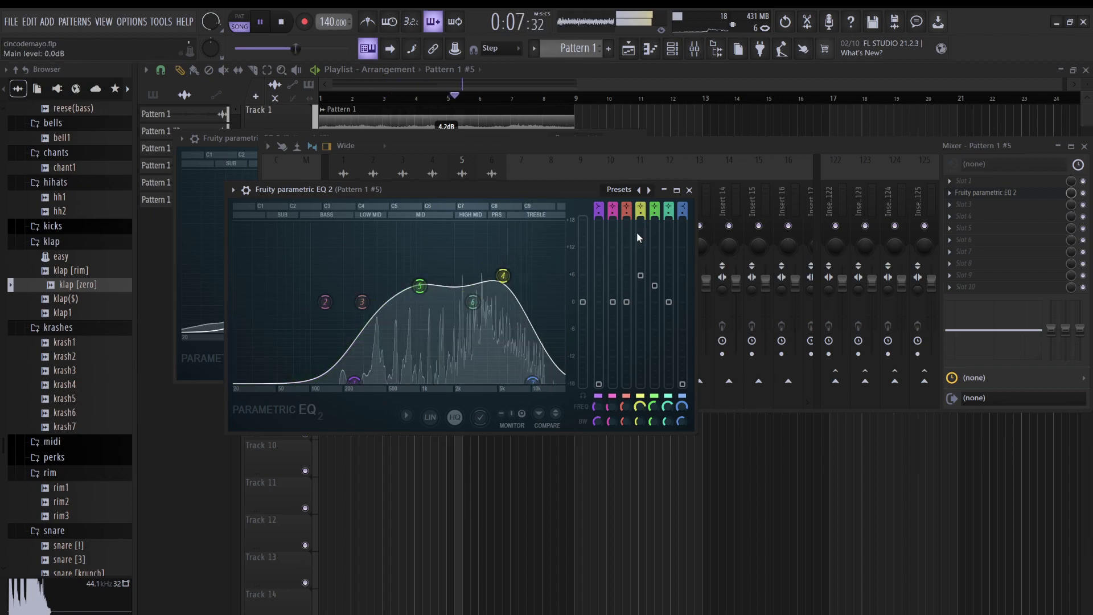
left_click(688, 190)
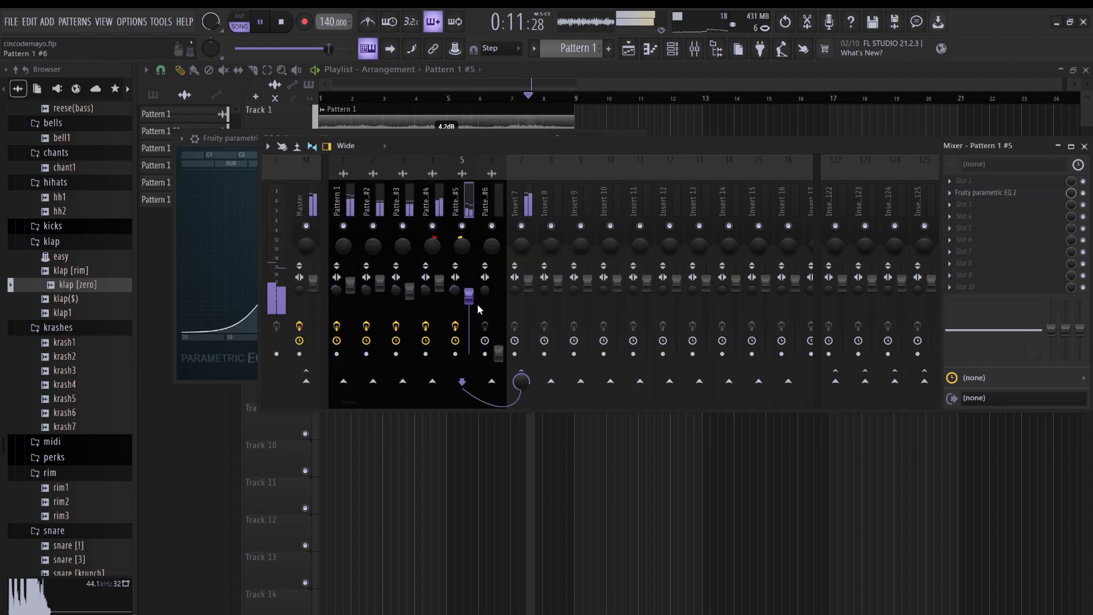
Raise the Pattern 1 #6 fader and add Fruity parametric EQ 2, cutting bands 1 and 7 and boosting bands 4 and 5.
left_click_drag(498, 353, 498, 284)
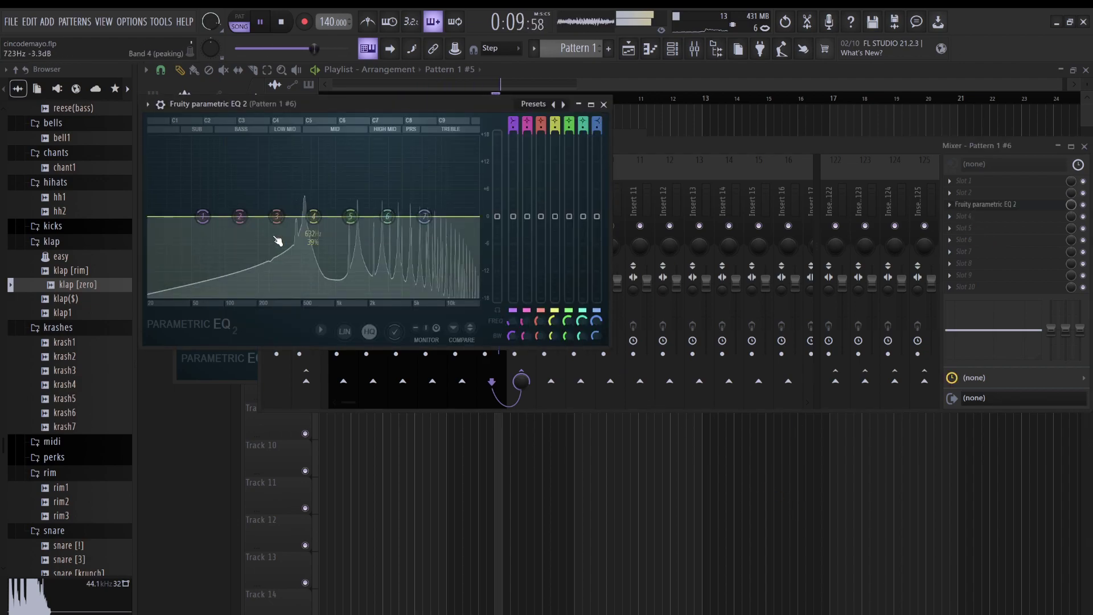
left_click_drag(214, 226, 247, 295)
left_click_drag(350, 216, 458, 303)
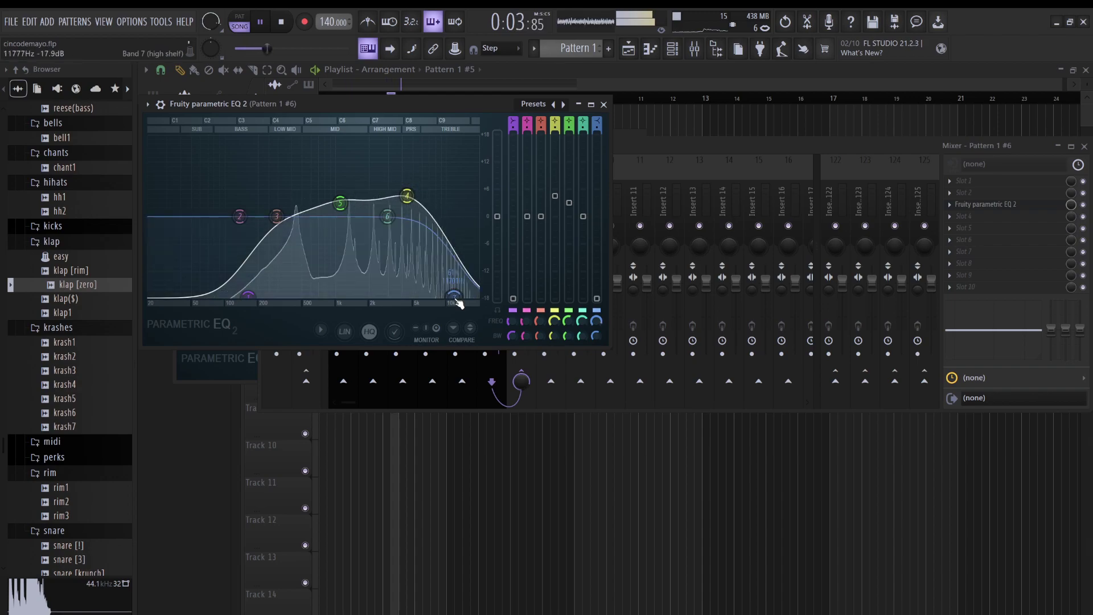
Set EQ band 4 on Pattern 1 #6 to about -0.7 dB at 7344 Hz and add Fruity PanOMatic with its LFO modulating the panning.
left_click_drag(406, 195, 432, 219)
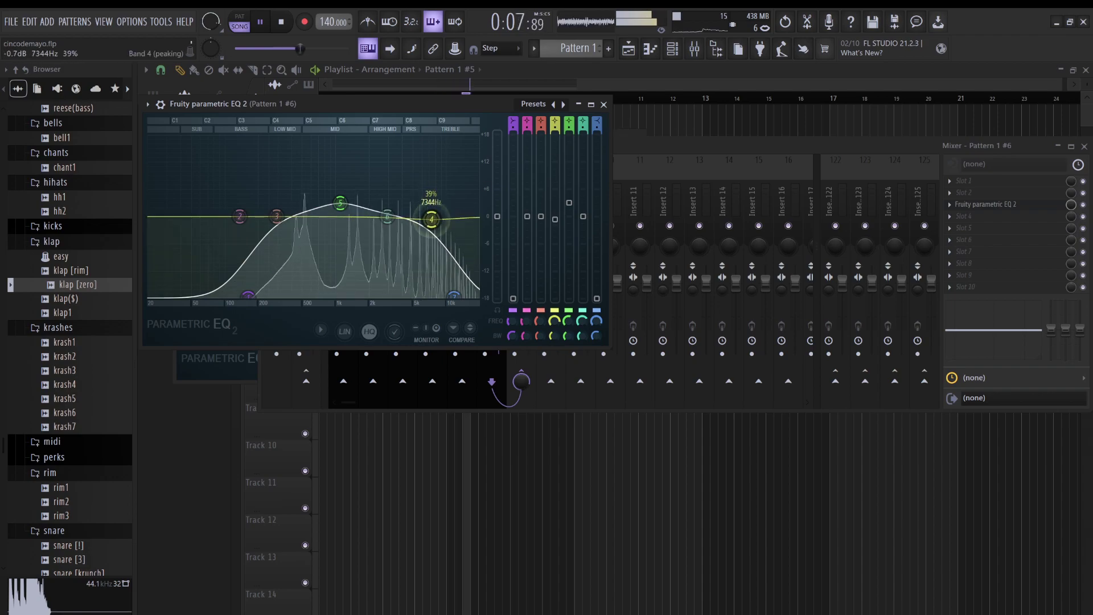
left_click(604, 104)
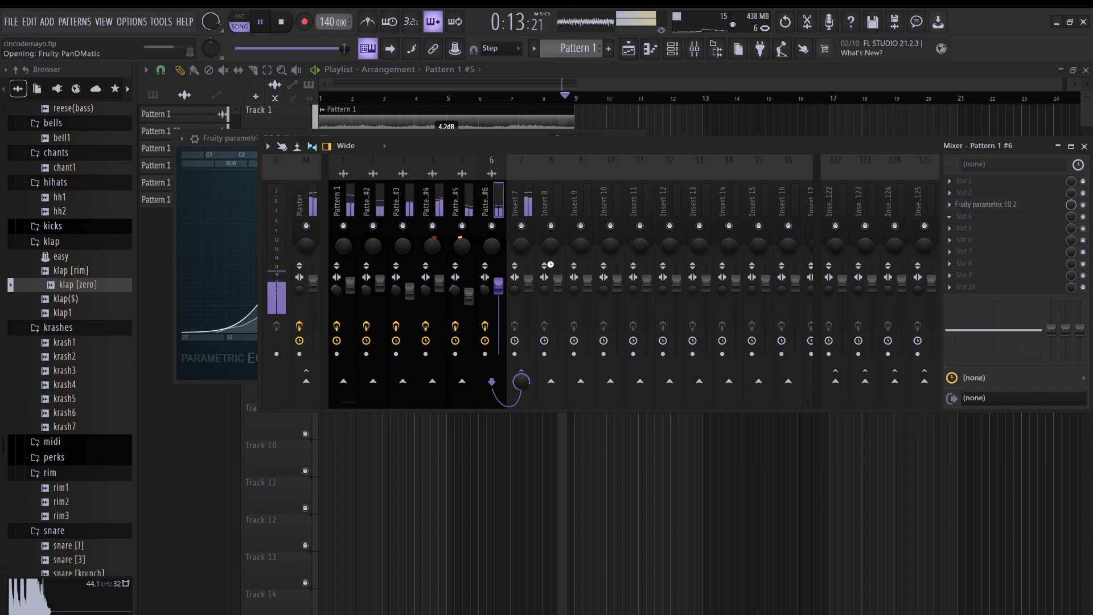
left_click_drag(179, 213, 206, 197)
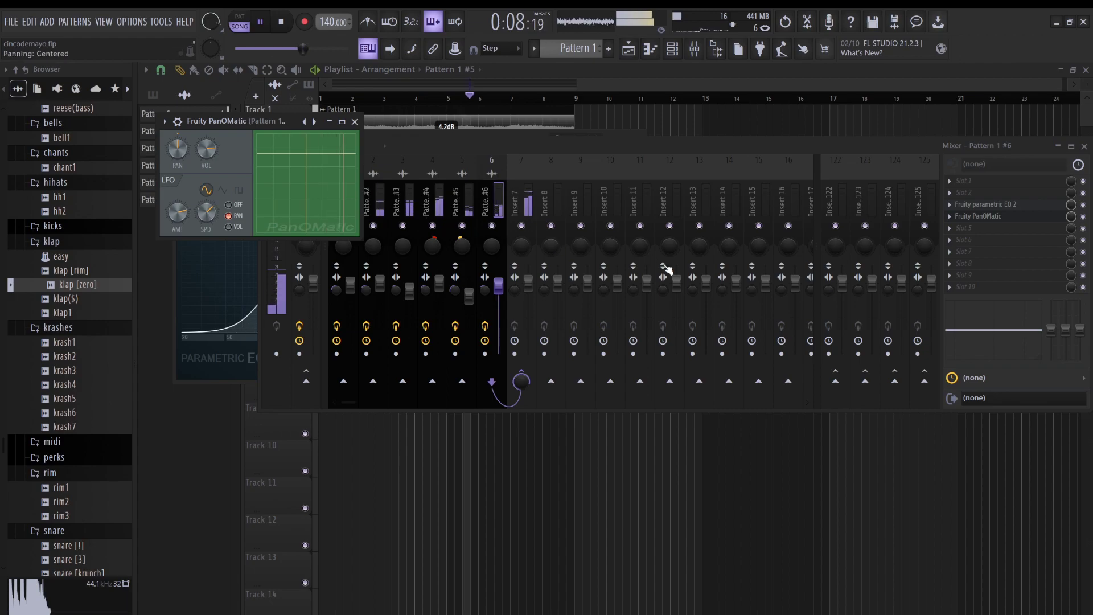
Add FabFilter Pro-C 2 to Insert 7 with a threshold of about -18 dB, a lower ratio and a wet gain of about +1.23 dB.
left_click(516, 292)
left_click(957, 206)
left_click(897, 159)
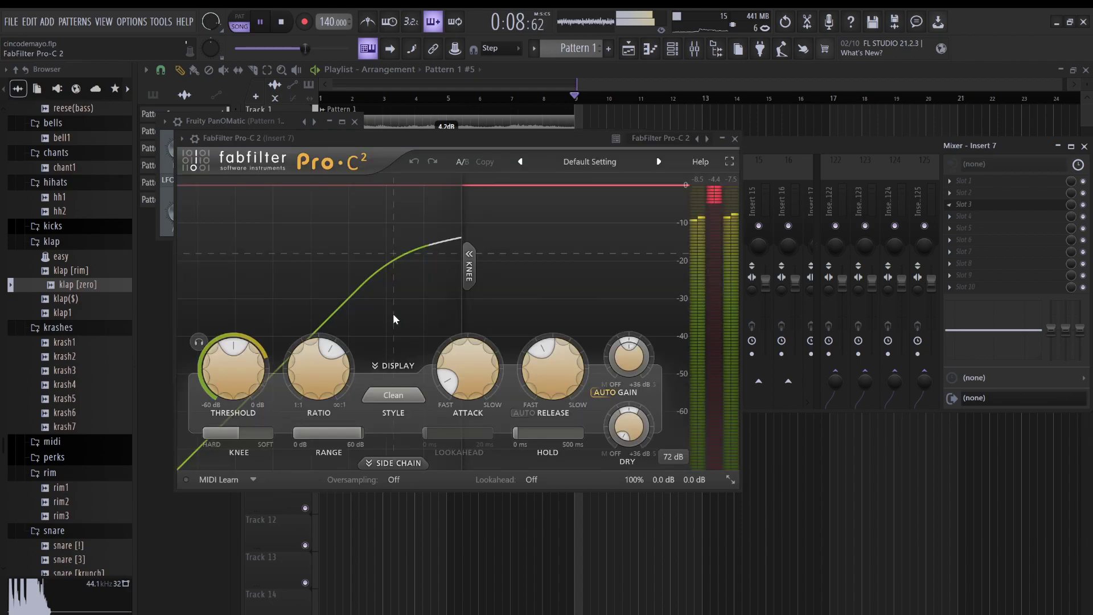
left_click_drag(223, 374, 244, 436)
left_click_drag(329, 362, 305, 384)
left_click_drag(605, 417, 606, 340)
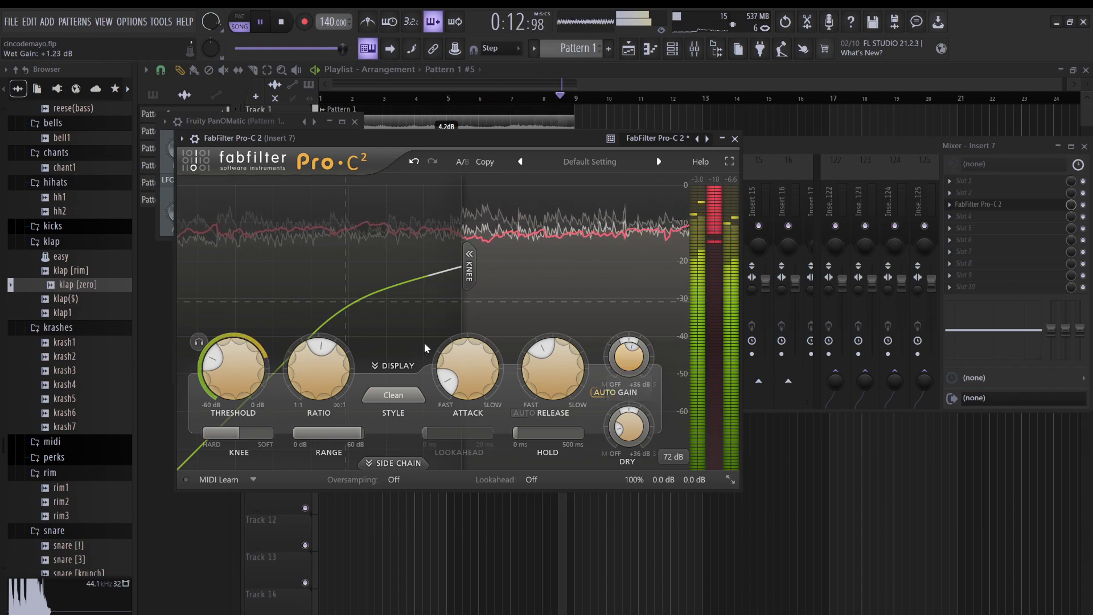
left_click_drag(249, 350, 243, 313)
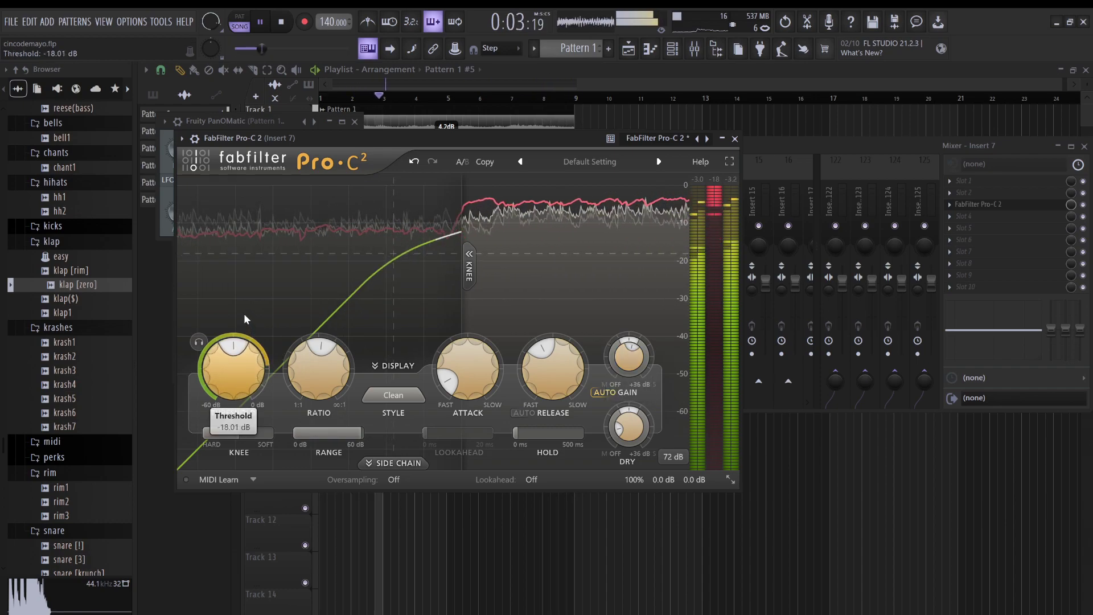
left_click(735, 138)
Mute and unmute the Pattern 1 #2, #3 and #4 mixer tracks to compare how each layer sits in the mix.
left_click(407, 231)
left_click(402, 228)
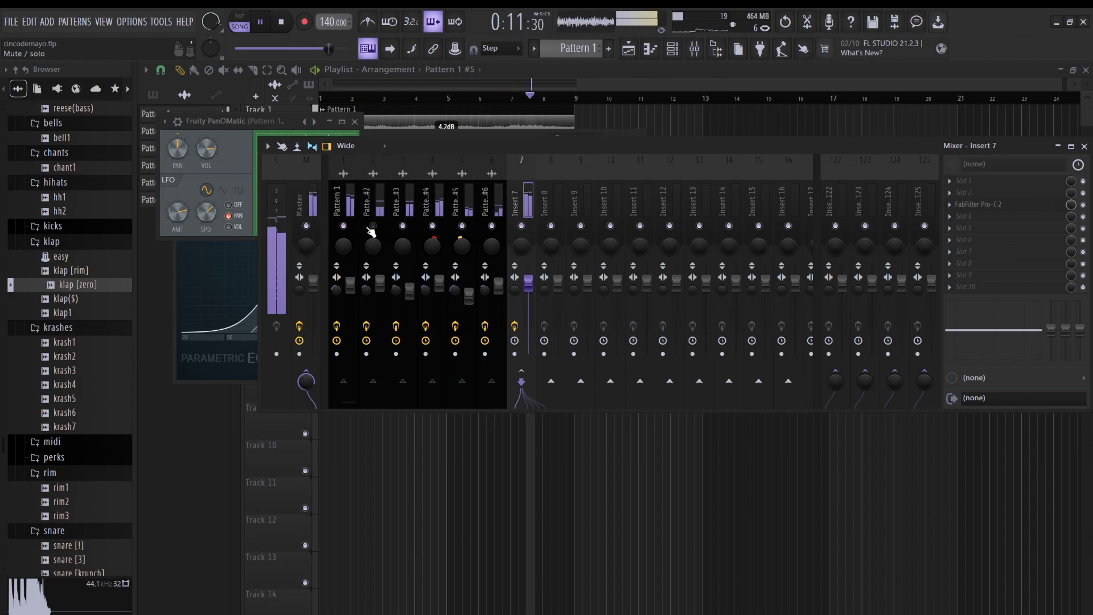
left_click(434, 227)
left_click(436, 227)
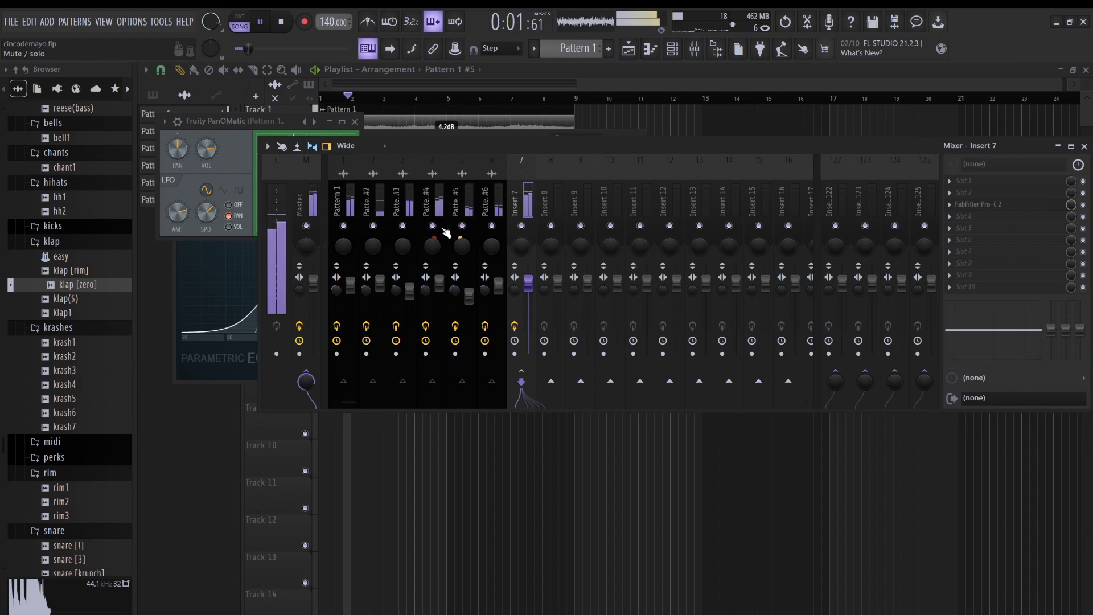
Slightly lower the Pattern 1 #4 fader and slightly raise the Pattern 1 #3 fader to rebalance the layers.
left_click_drag(440, 284, 442, 285)
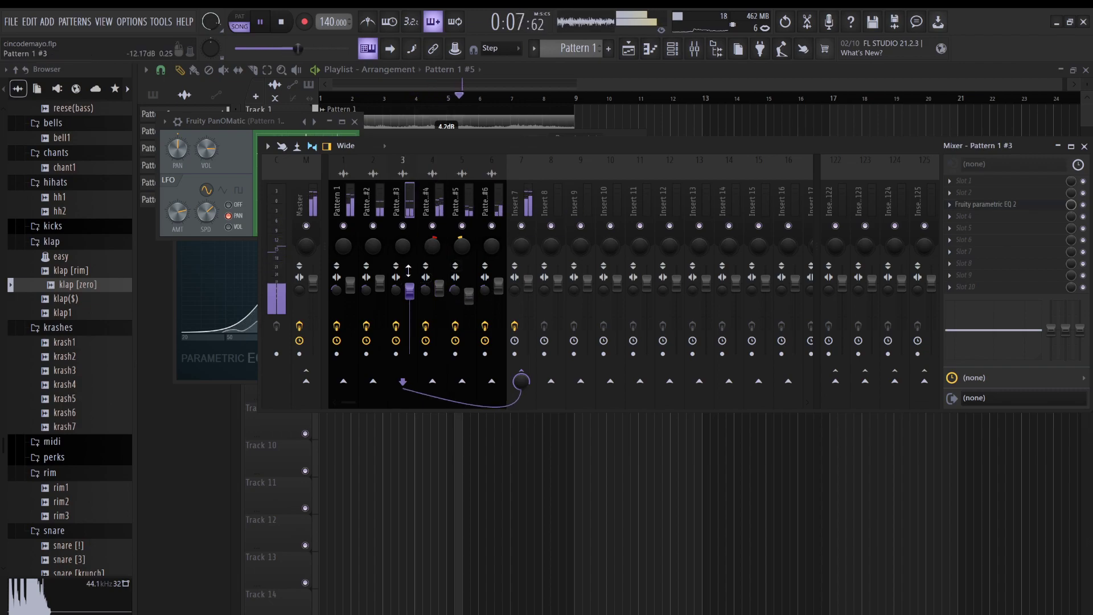
left_click(410, 283)
left_click_drag(409, 283, 409, 286)
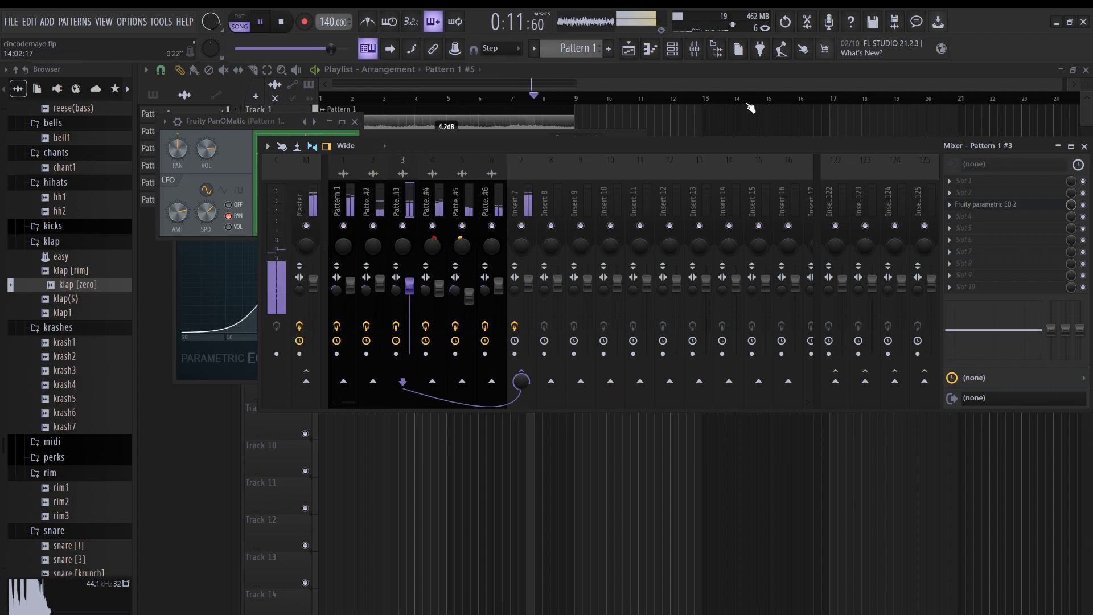
Load the hh2 hi-hat sample from the $donte kit into a new channel below Pattern 1 #6.
left_click(675, 53)
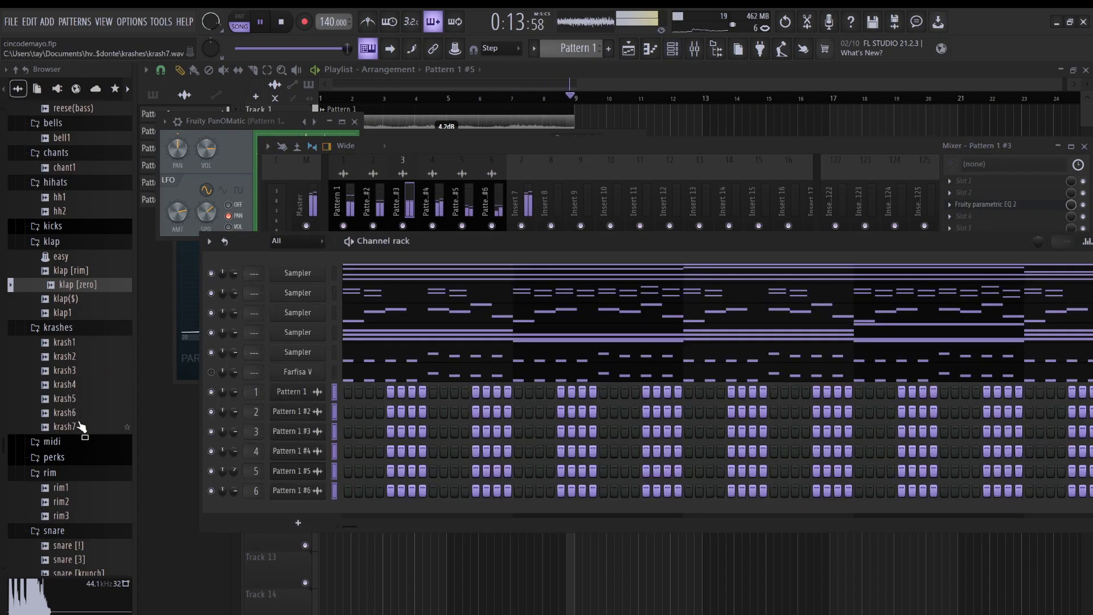
scroll(83, 442, "up", 10)
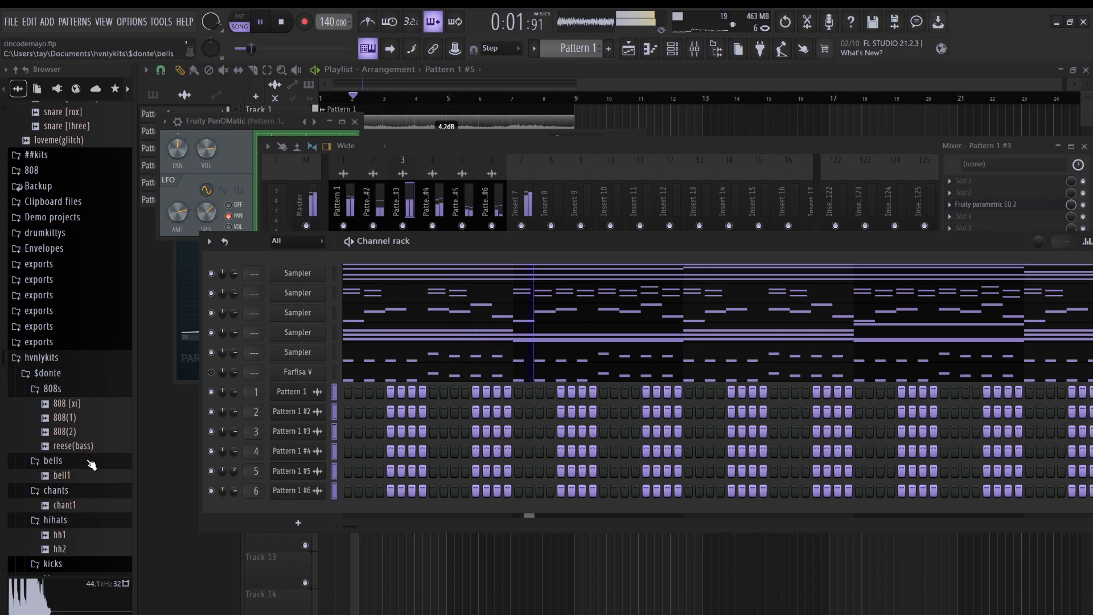
left_click(73, 551)
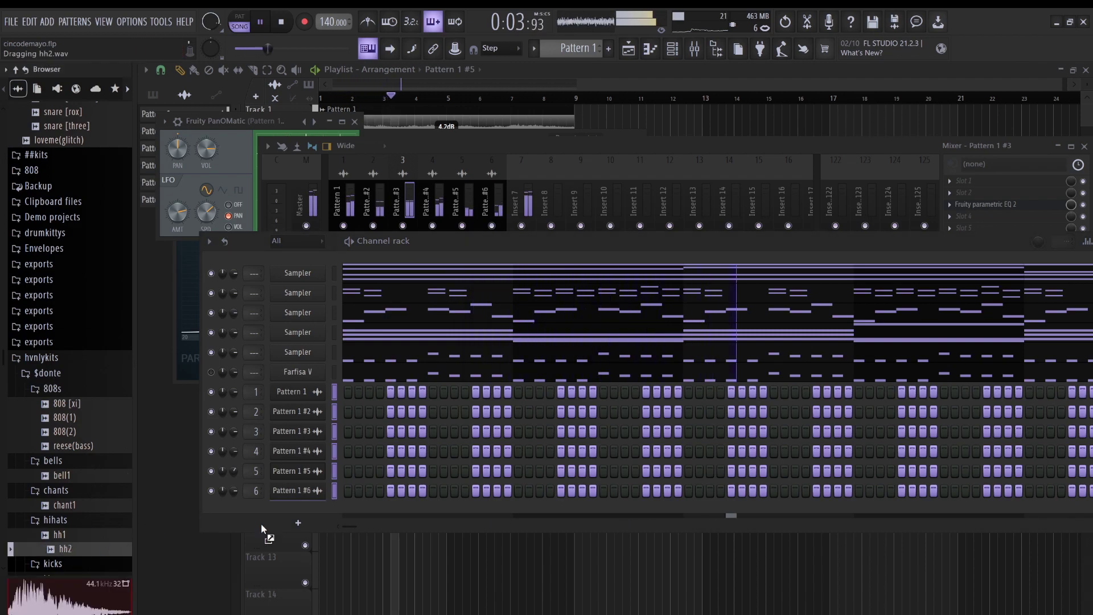
left_click_drag(348, 502, 349, 505)
left_click(315, 514)
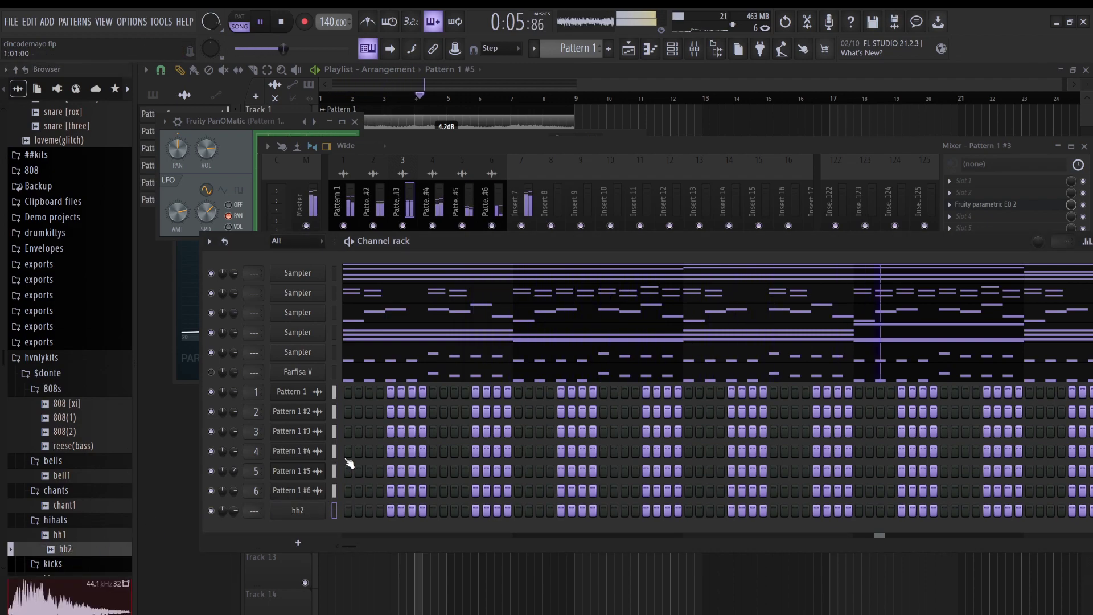
Program the hh2 hi-hat on steps 1–3, 7, 11, 19, 21–23, 25–27 and 29–31.
left_click(659, 246)
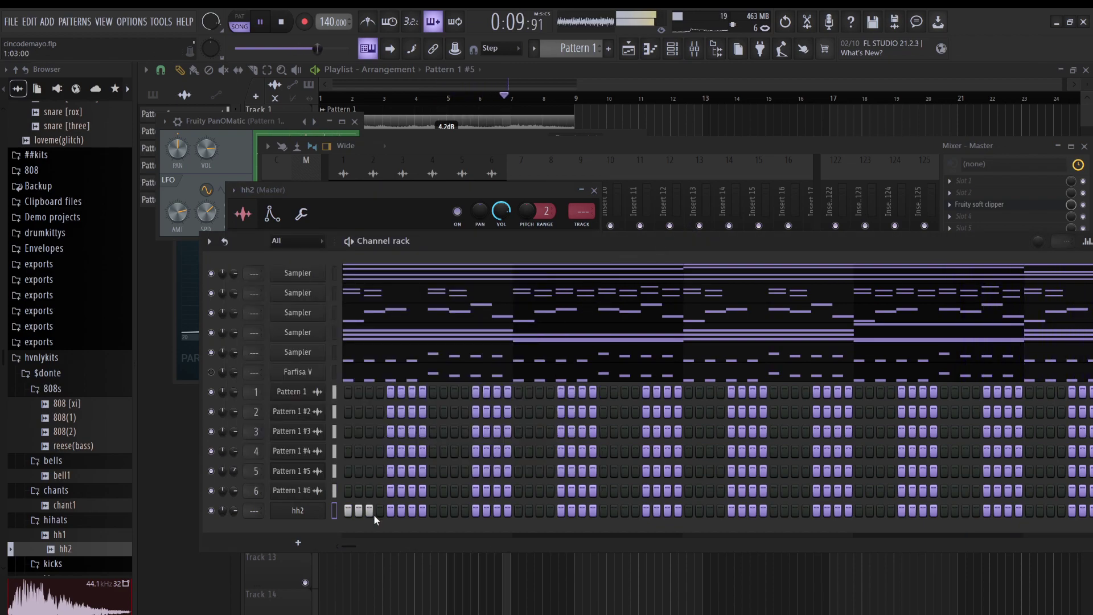
left_click(415, 515)
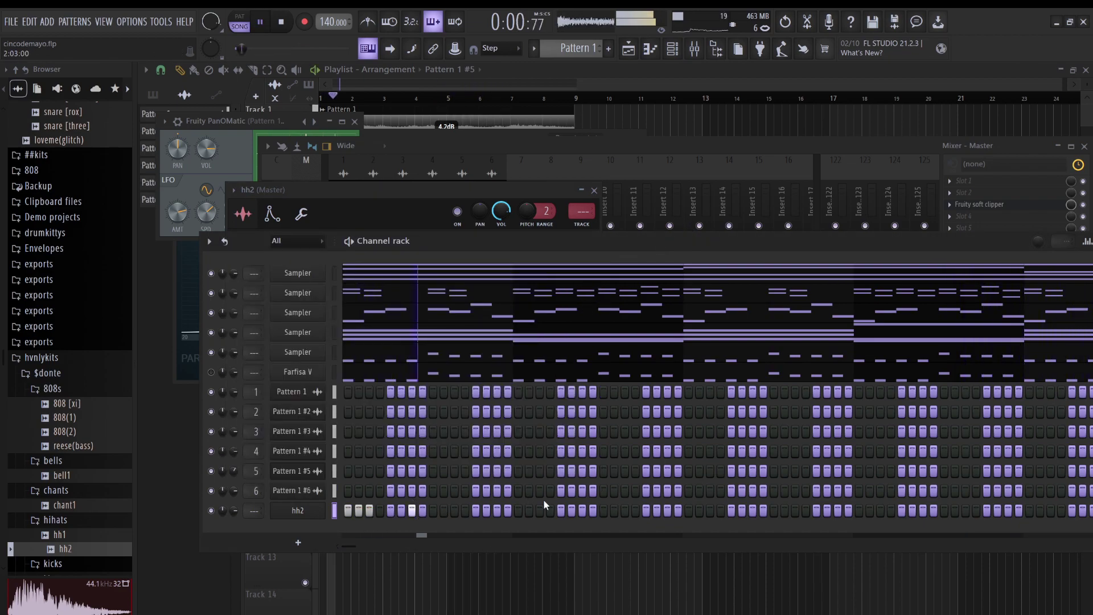
left_click(456, 509)
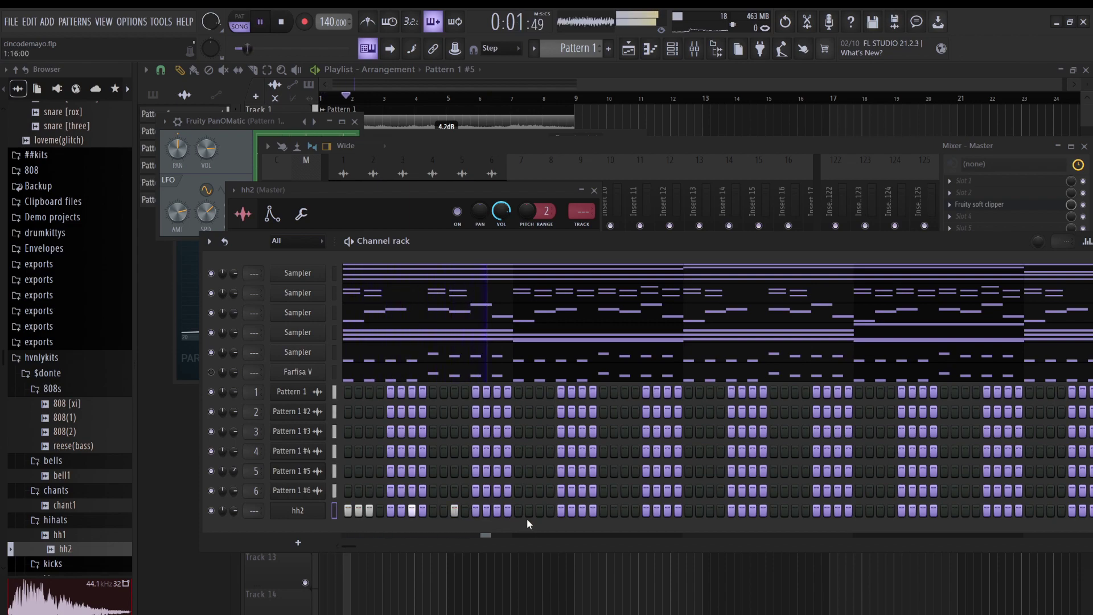
left_click(539, 510)
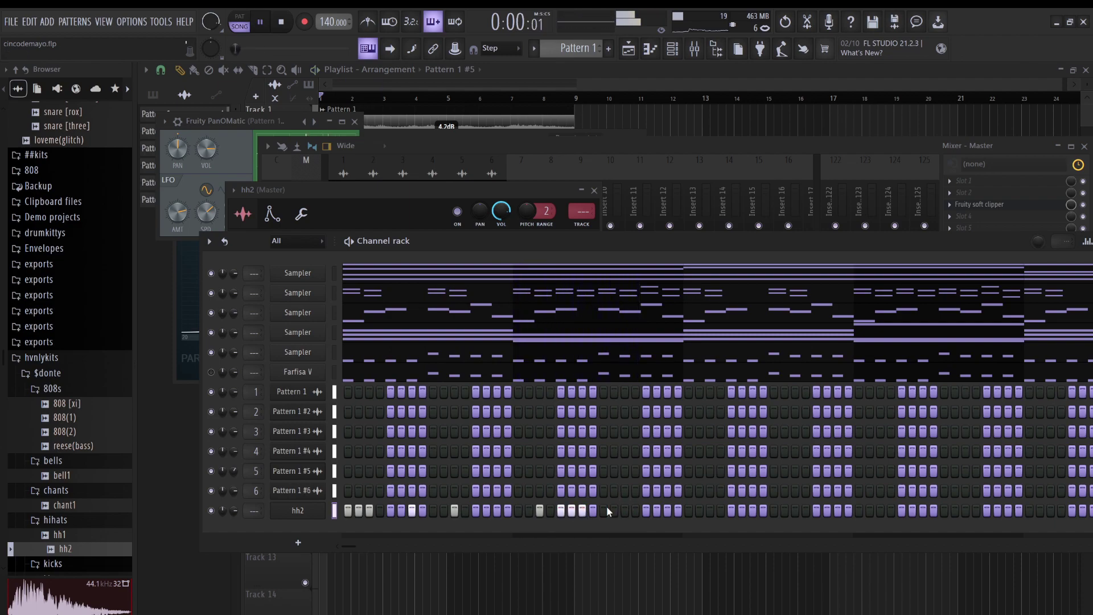
left_click_drag(644, 511, 667, 512)
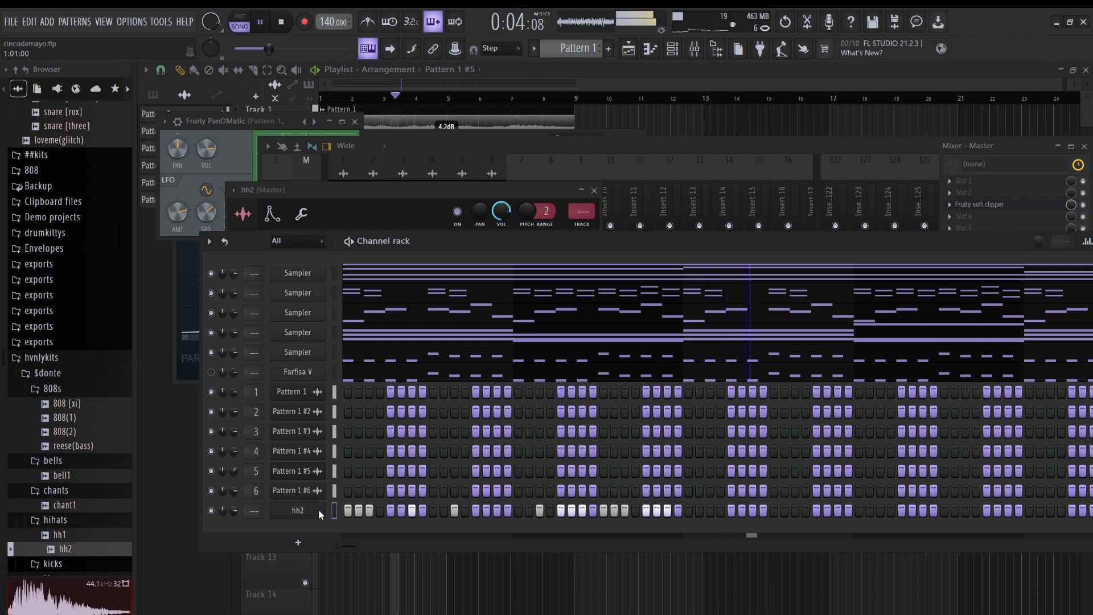
Duplicate the two-bar hh2 hi-hat pattern in the piano roll until it fills all eight bars.
key("F7")
key("ctrl+b")
key("shift+Right")
key("ctrl+d")
key("ctrl+b")
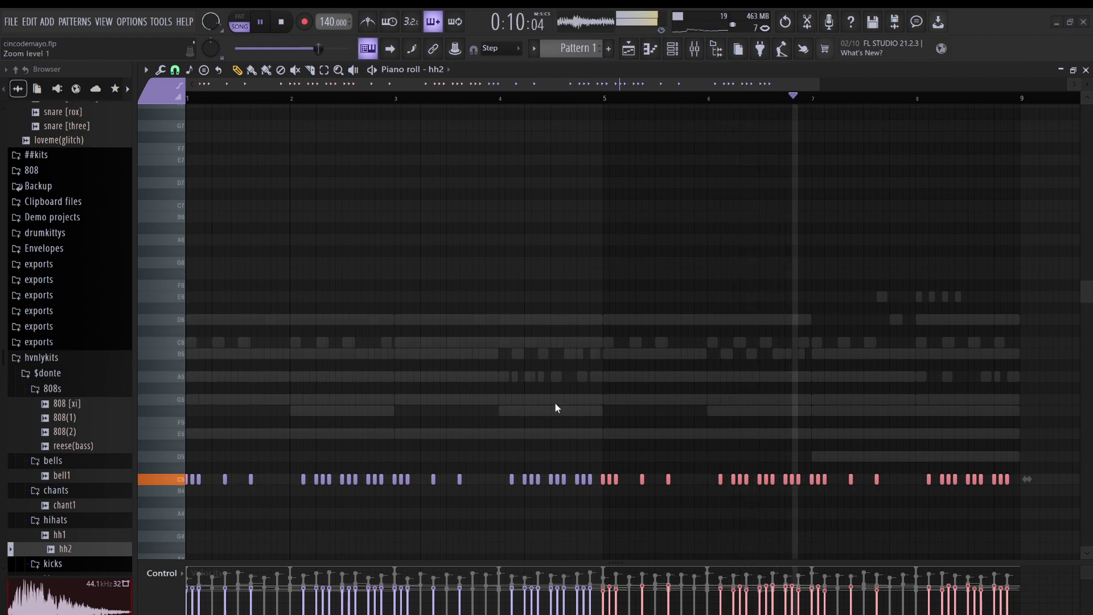
key("ctrl+d")
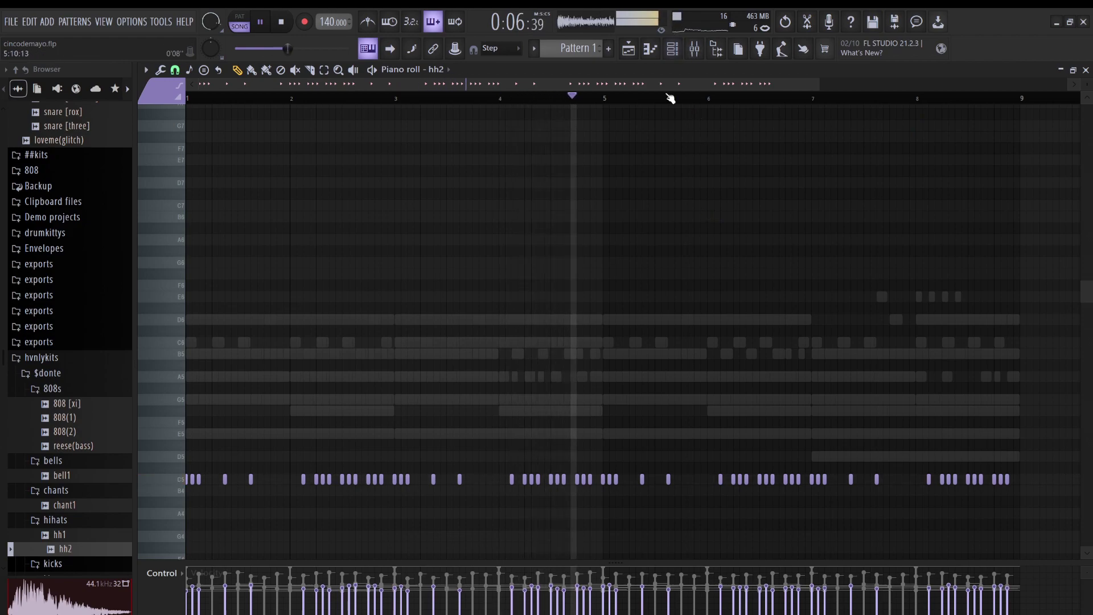
Add the klap [zero] sample as a new channel and load the easy score file from the klap folder onto it.
scroll(51, 453, "down", 3)
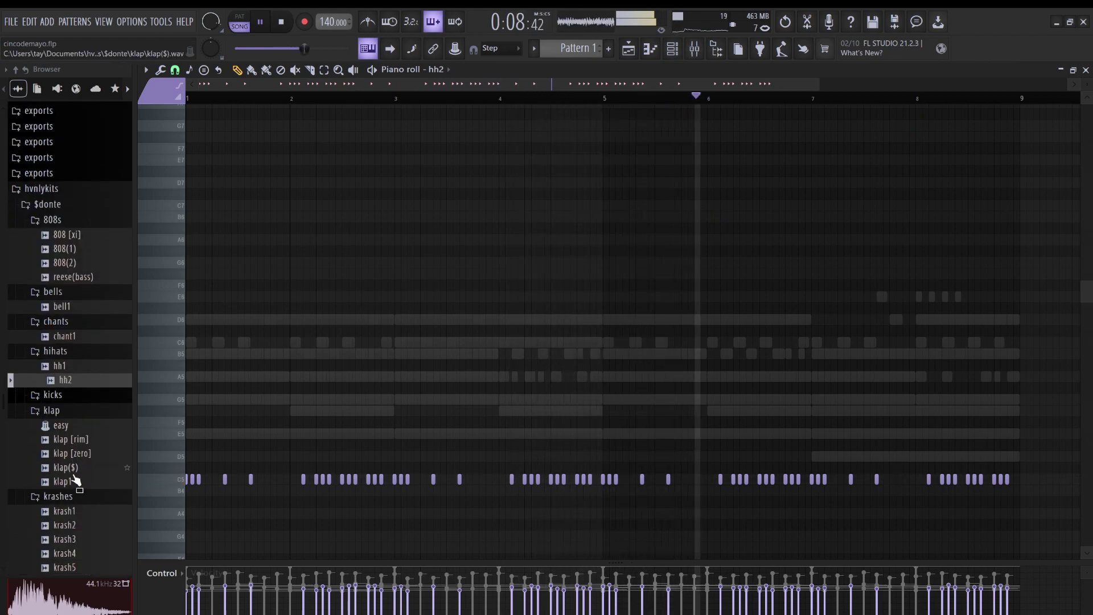
left_click(61, 454)
left_click_drag(61, 454, 319, 382)
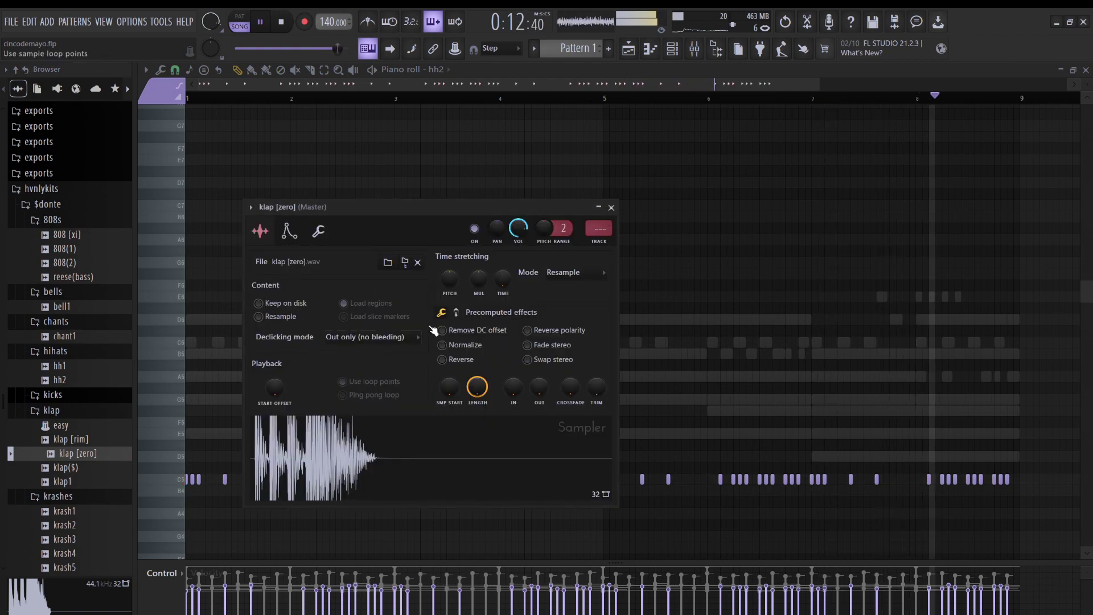
key("F6")
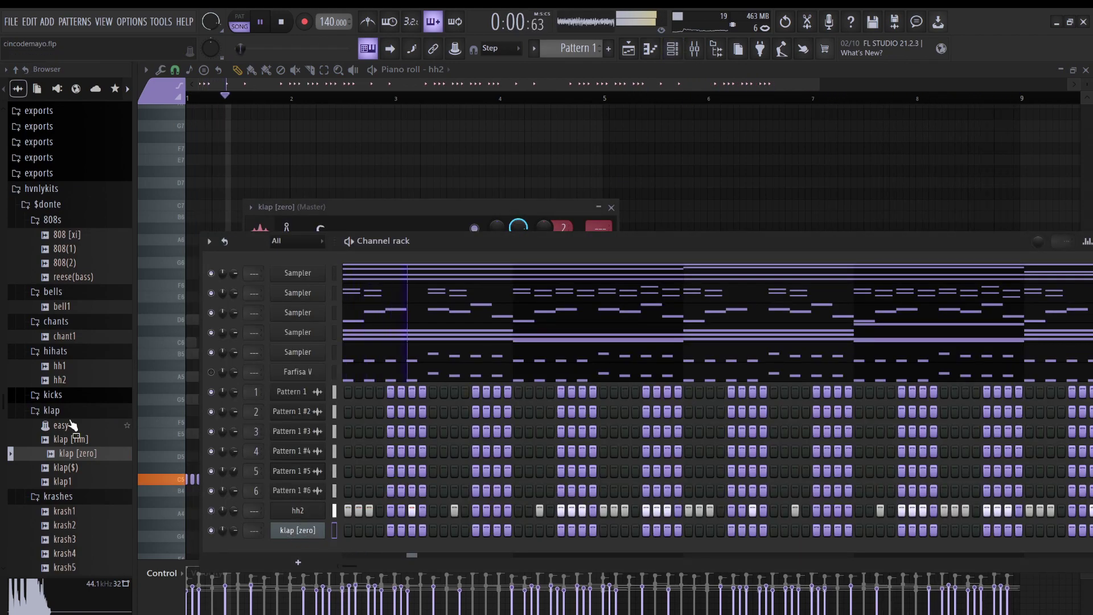
left_click_drag(53, 428, 305, 531)
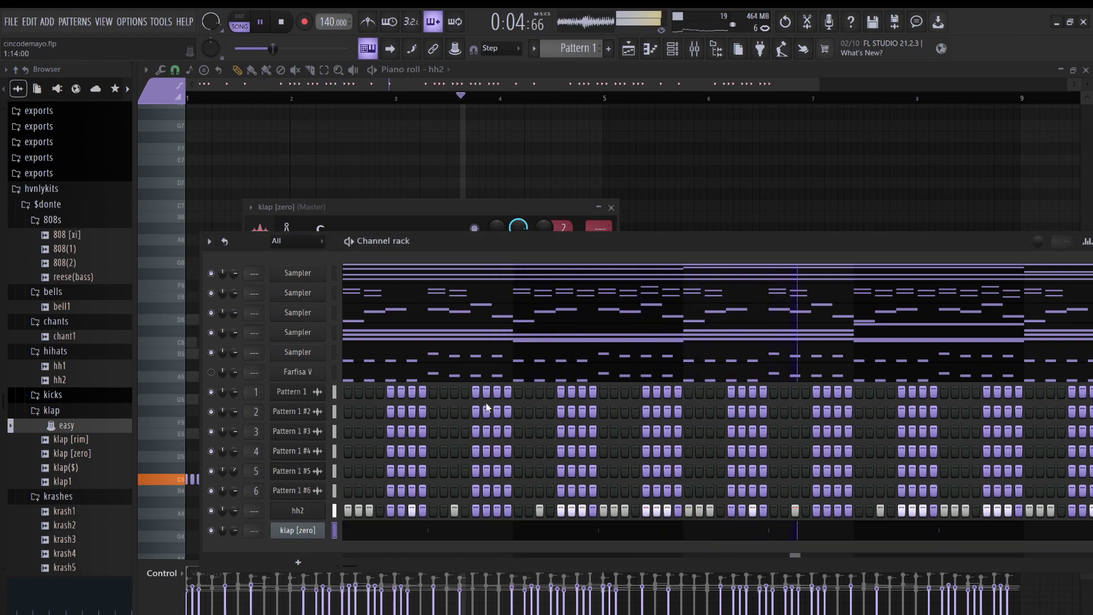
Add the snare [krunch] sample as a new channel and copy the klap [zero] notes into it.
scroll(58, 414, "down", 4)
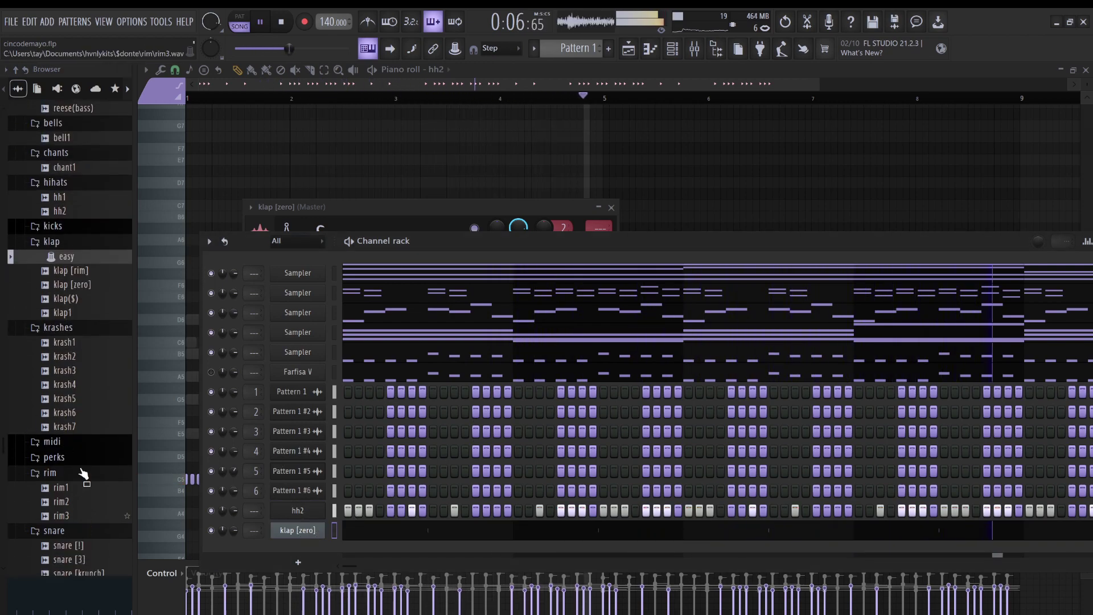
scroll(84, 518, "down", 4)
left_click_drag(83, 404, 289, 519)
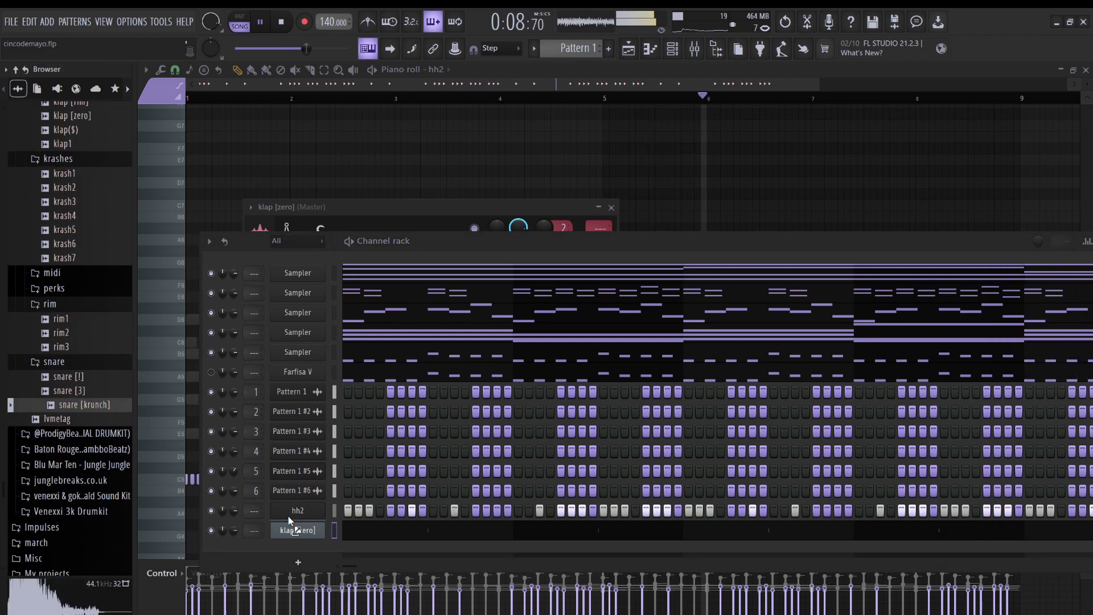
left_click_drag(317, 557, 308, 552)
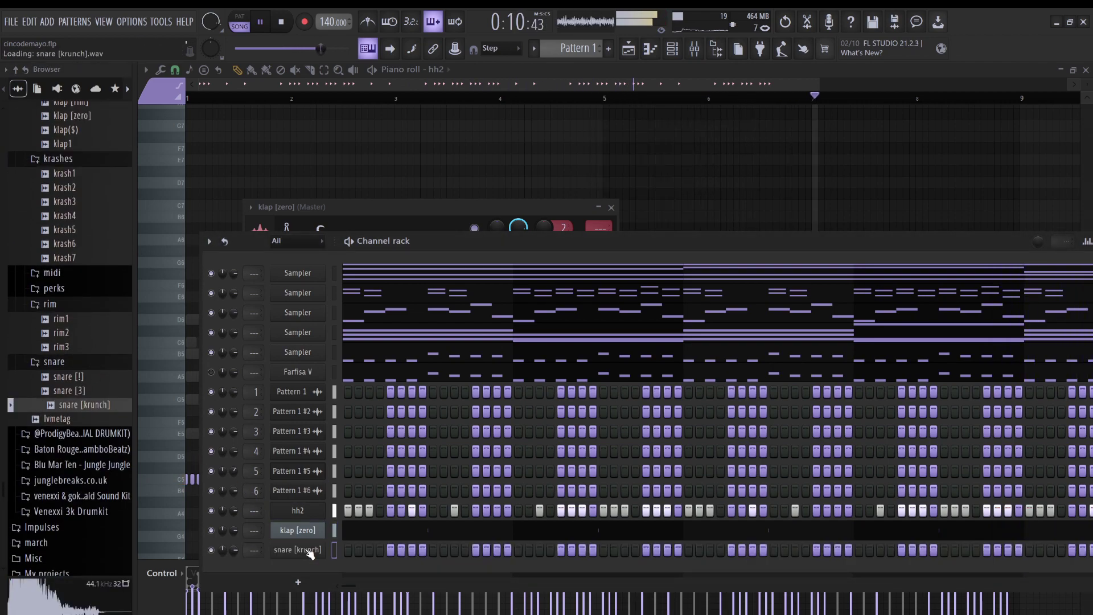
left_click(308, 551)
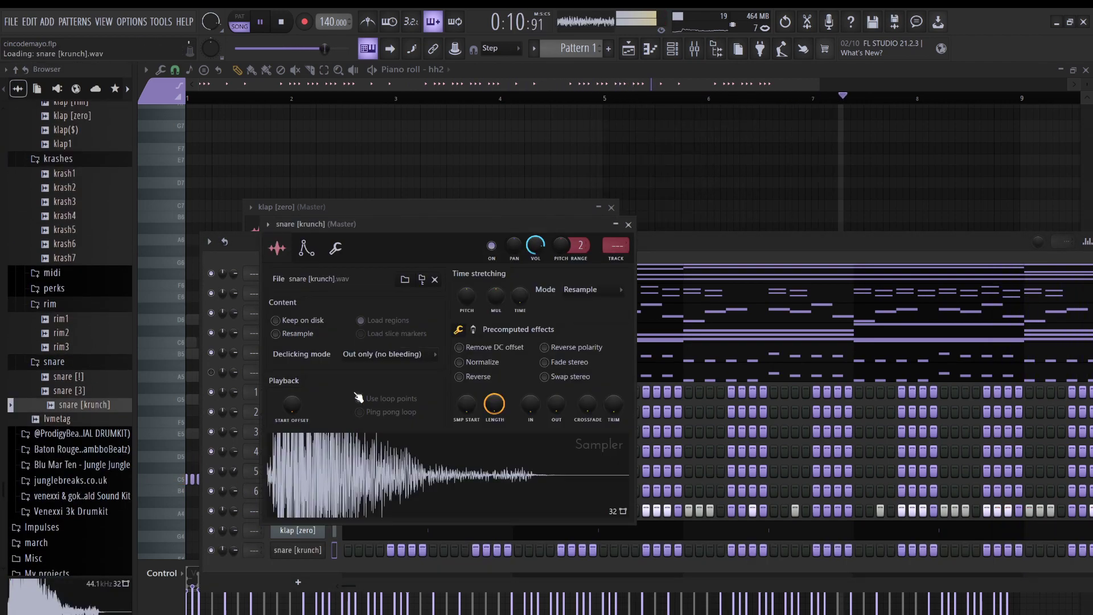
left_click(284, 531)
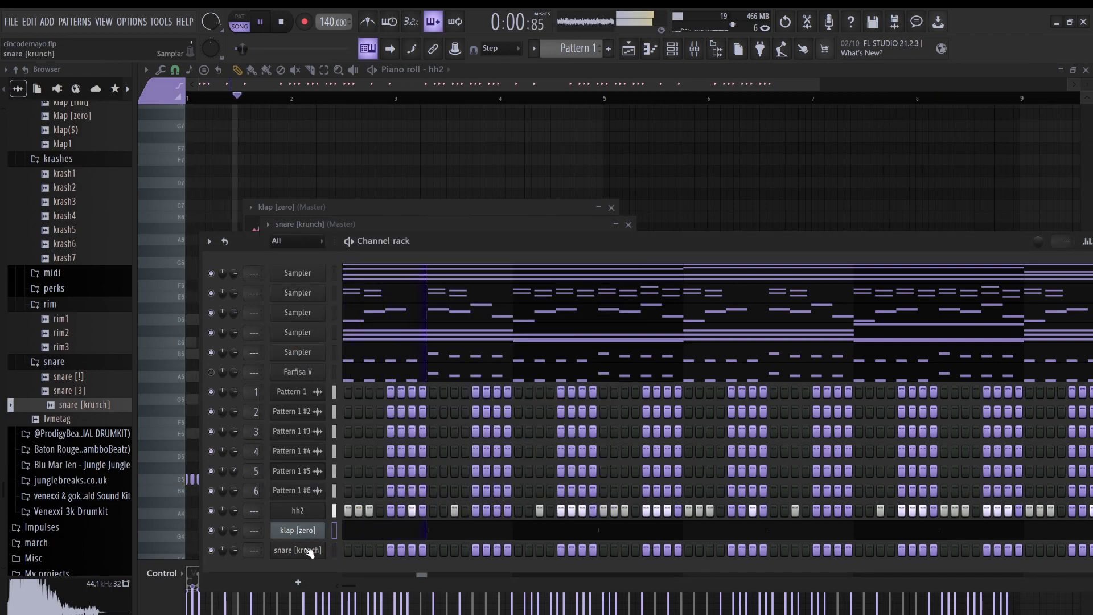
key("ctrl+v")
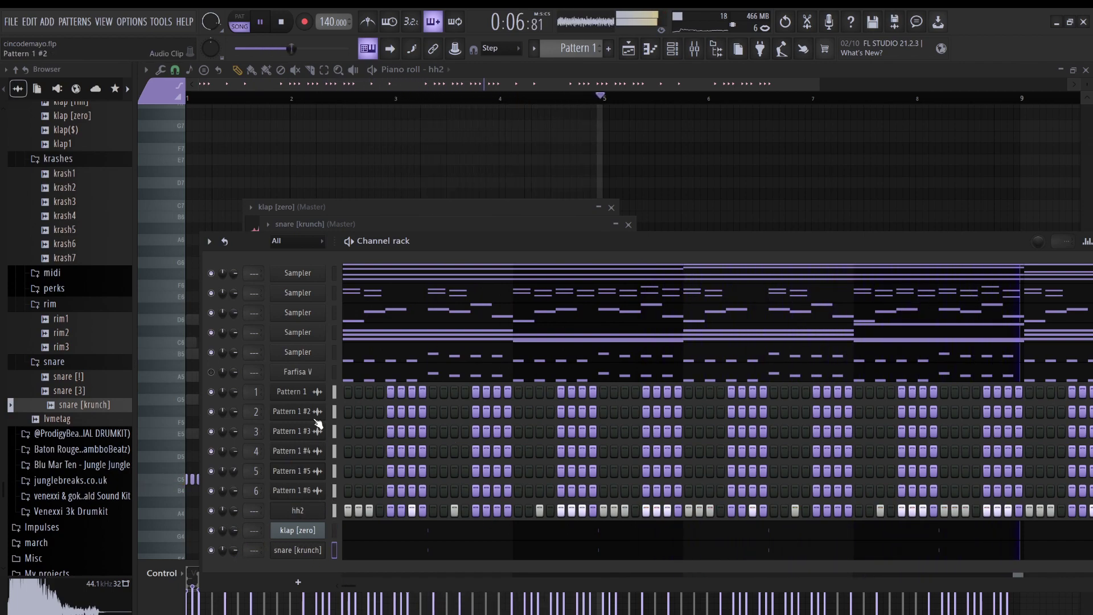
Load the perk2 sample from the perks folder into a new channel below snare [krunch].
left_click(83, 337)
left_click(66, 289)
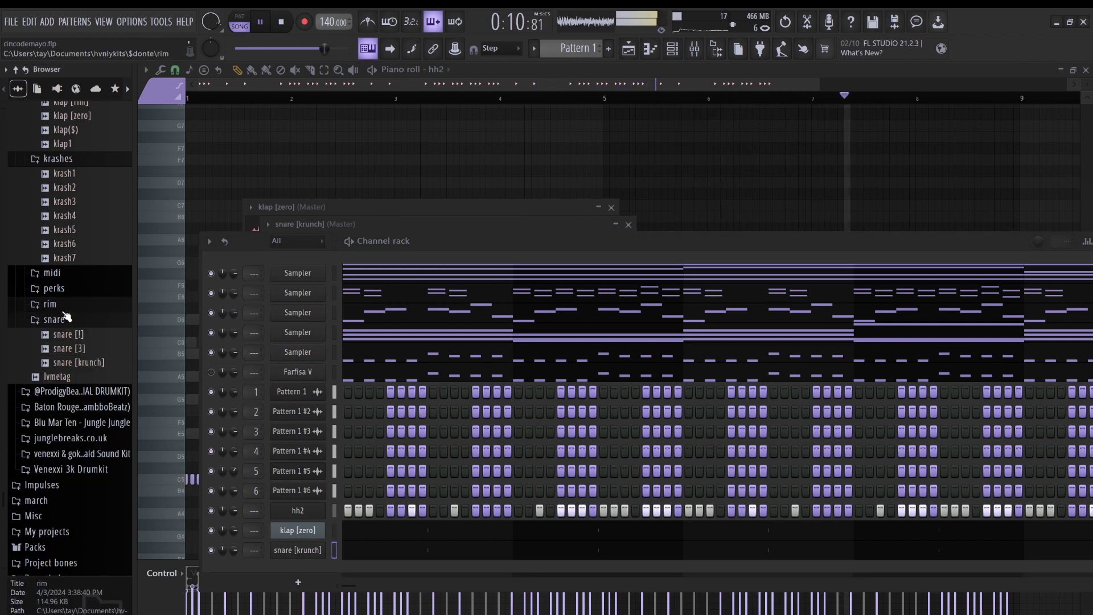
left_click(68, 332)
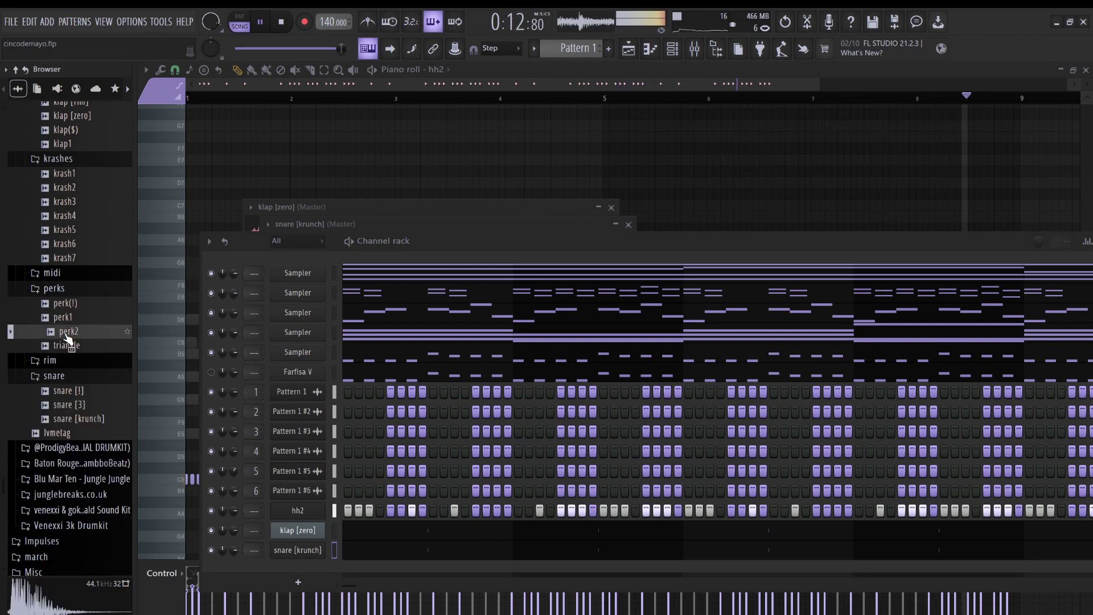
left_click_drag(367, 559, 355, 570)
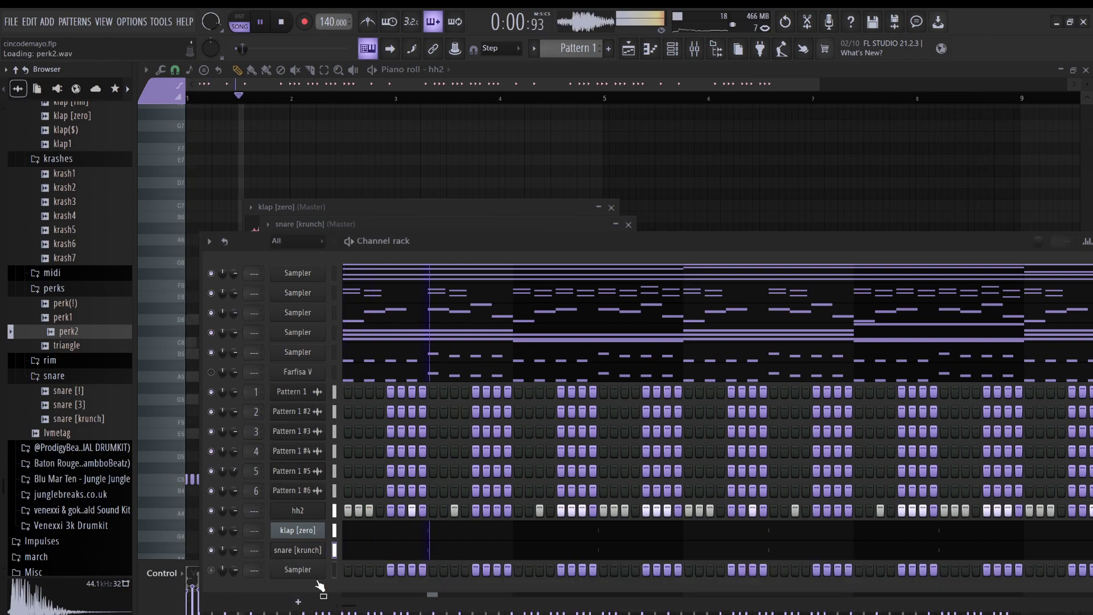
left_click(314, 571)
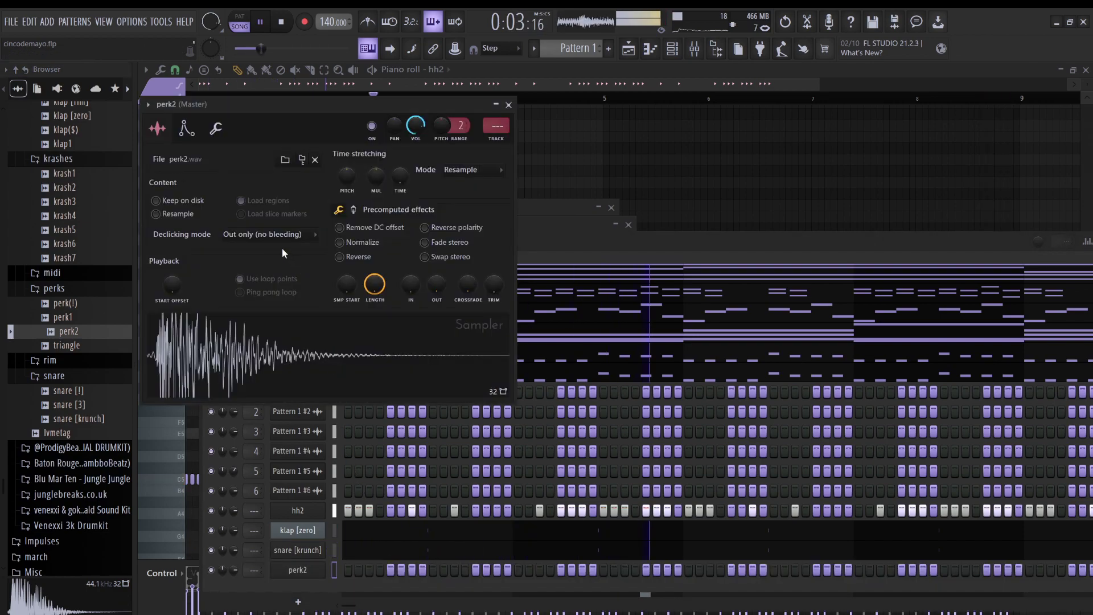
Program the perk2 percussion on steps 1–3, 7, 15, 23, 27 and 29–31.
left_click_drag(350, 566, 371, 568)
key("space")
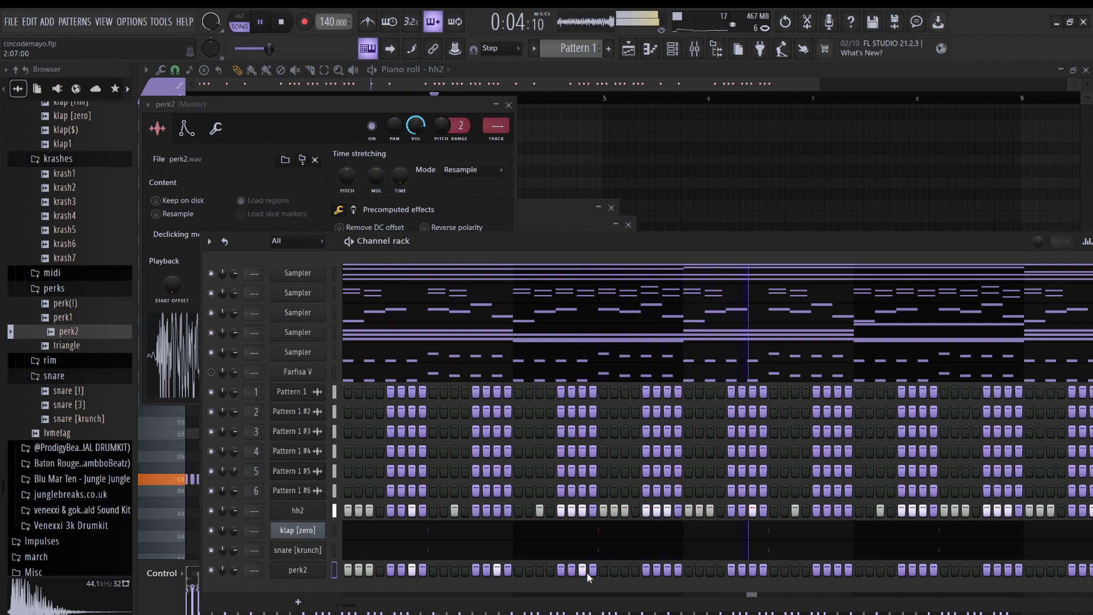
left_click(625, 569)
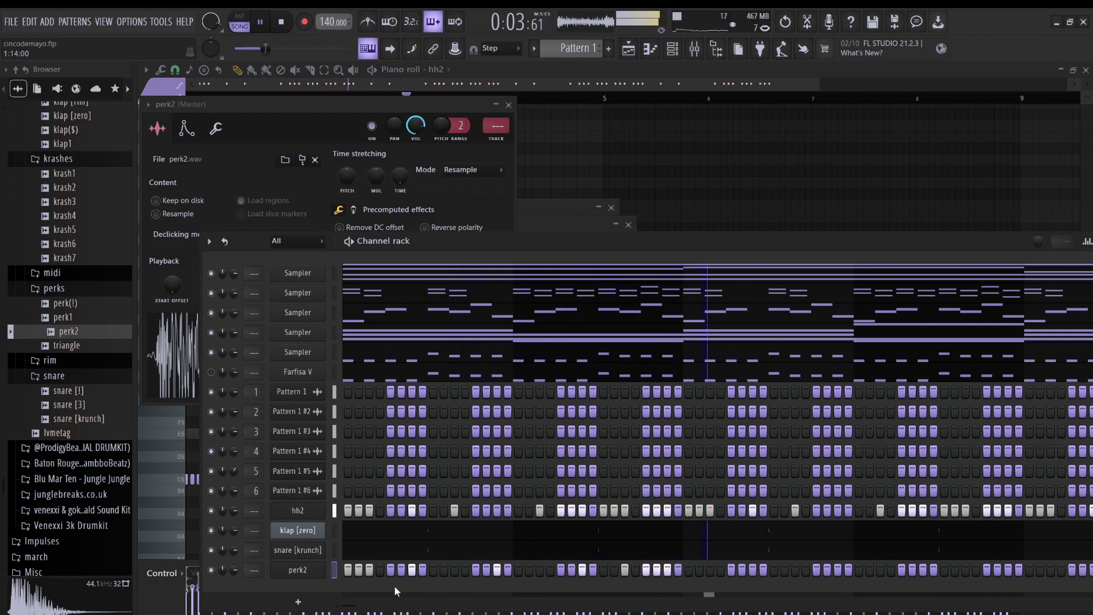
Duplicate the two-bar perk2 pattern in the piano roll and shift the copy so it starts at bar 5.
key("F7")
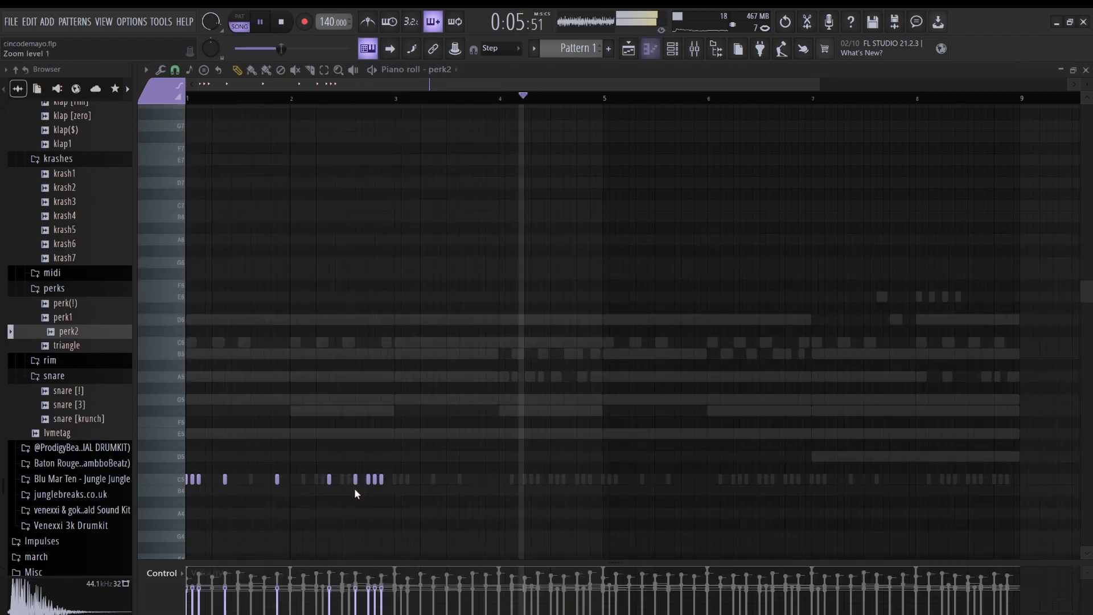
key("ctrl+b")
key("shift+Right")
key("shift+Right")
key("shift+Right")
key("shift+Right")
key("shift+Right")
key("shift+Right")
key("shift+Right")
key("shift+Right")
key("shift+Right")
key("shift+Right")
key("shift+Right")
key("shift+Right")
key("shift+Right")
key("shift+Right")
key("shift+Right")
key("shift+Right")
key("shift+Right")
key("shift+Right")
key("shift+Right")
key("shift+Right")
key("shift+Right")
key("shift+Right")
key("shift+Right")
key("shift+Right")
key("shift+Right")
key("shift+Right")
key("shift+Right")
key("shift+Right")
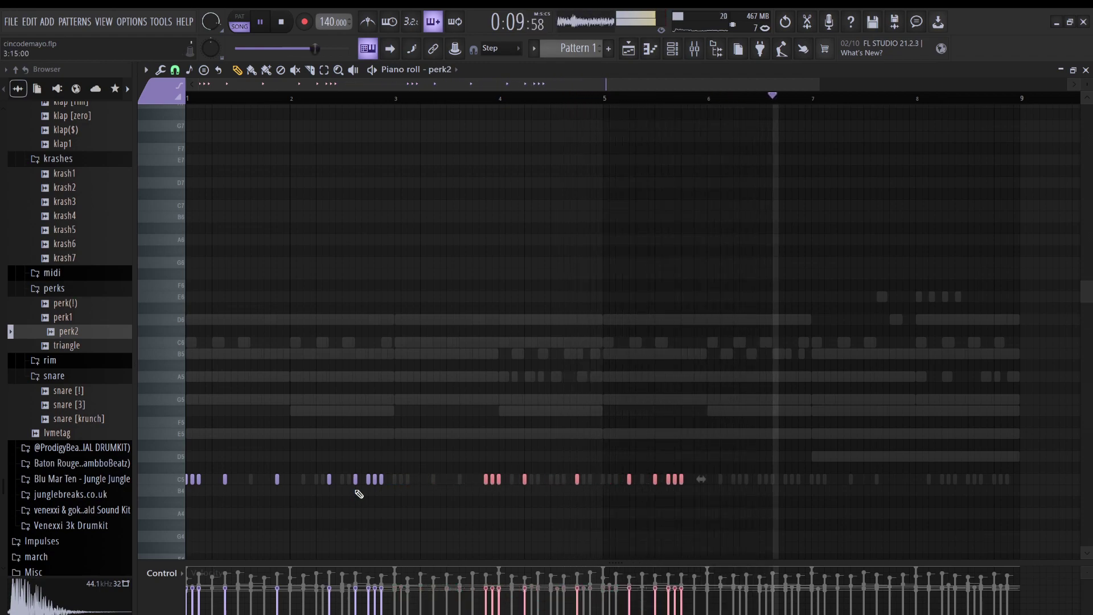
key("shift+Right")
key("shift+Right")
key("shift+Right")
key("shift+Right")
key("shift+Right")
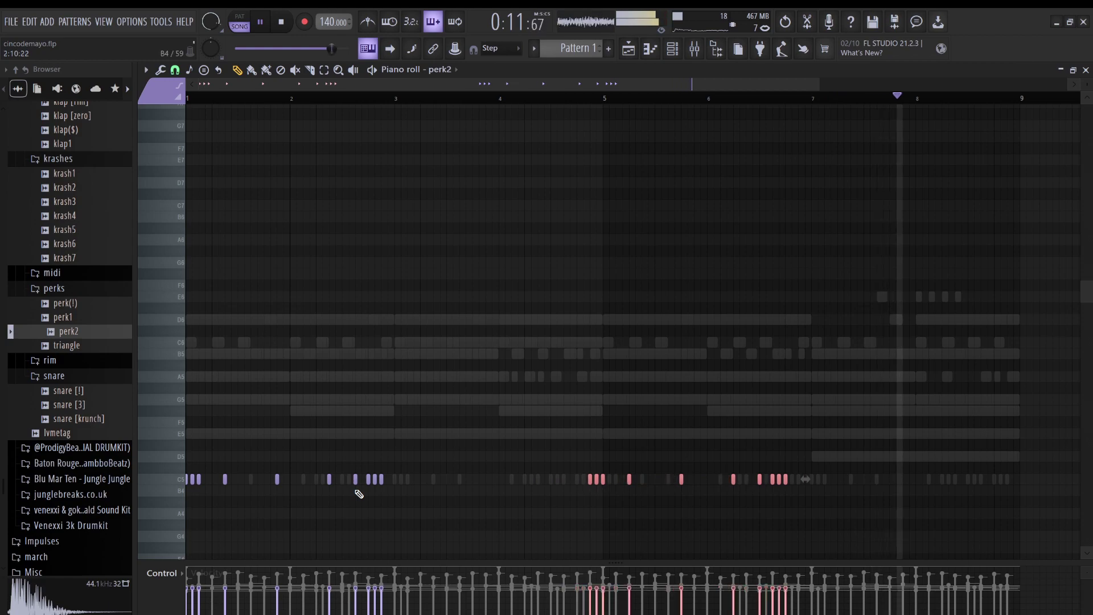
left_click(524, 443, "ctrl")
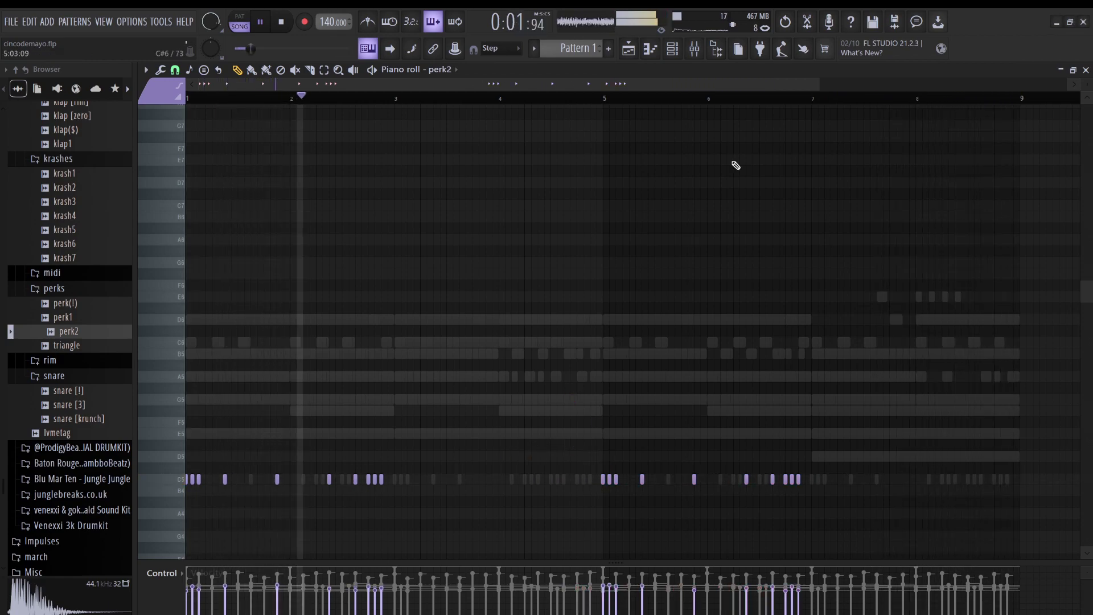
Audition the other perks samples and load the triangle sample into a new channel below perk2.
left_click(673, 48)
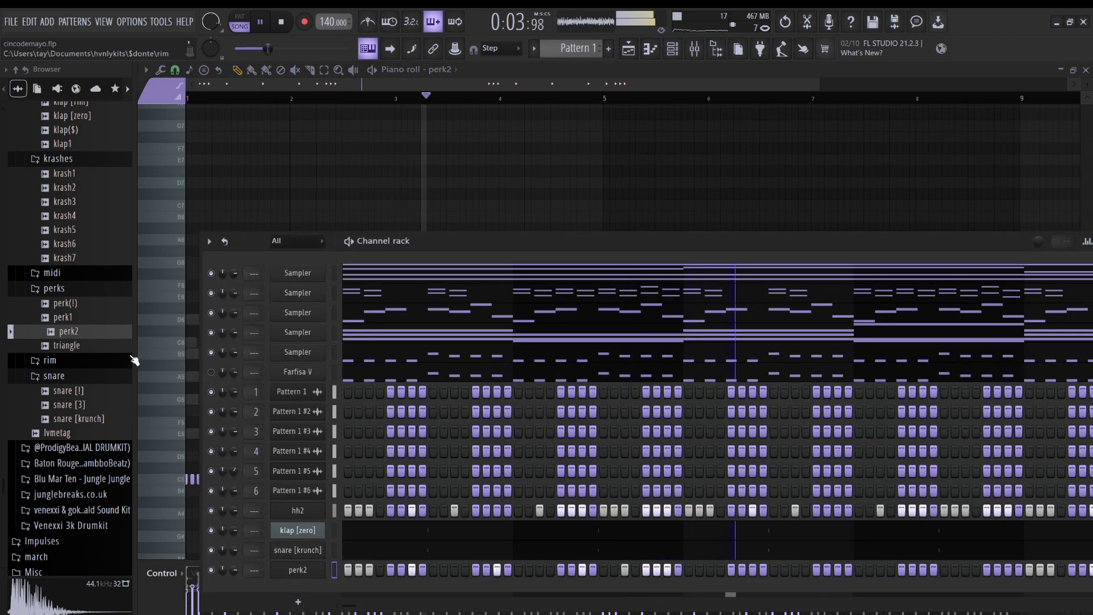
left_click(76, 318)
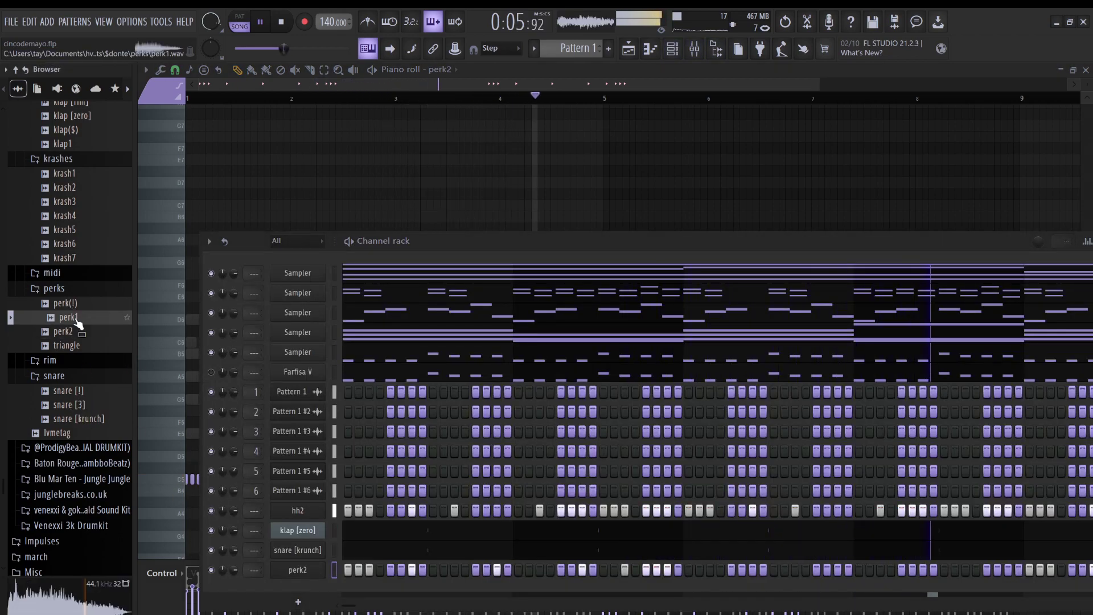
key("Up")
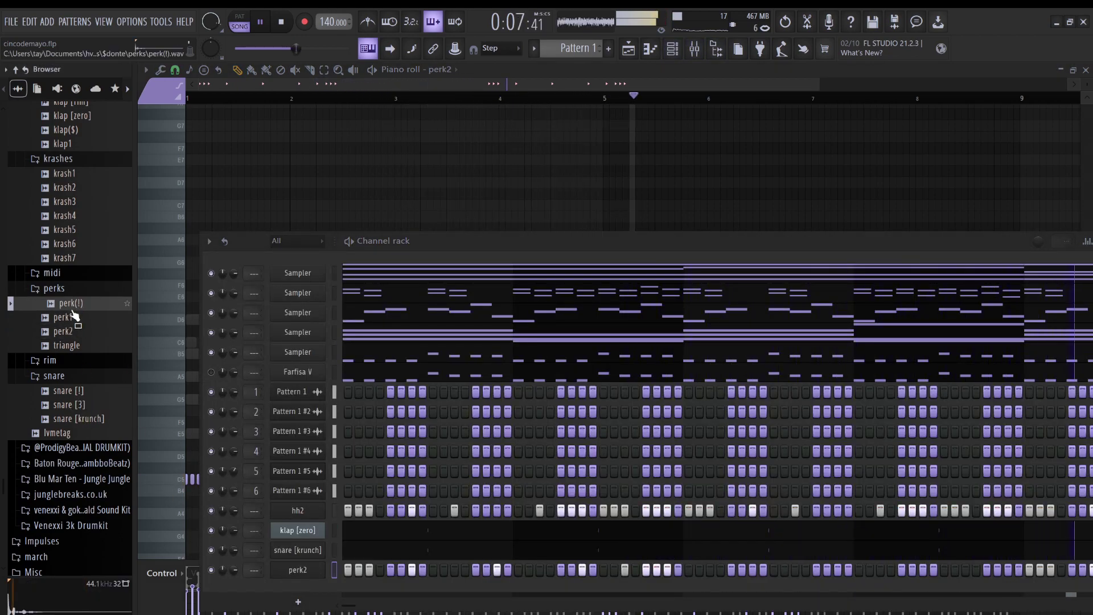
left_click(68, 348)
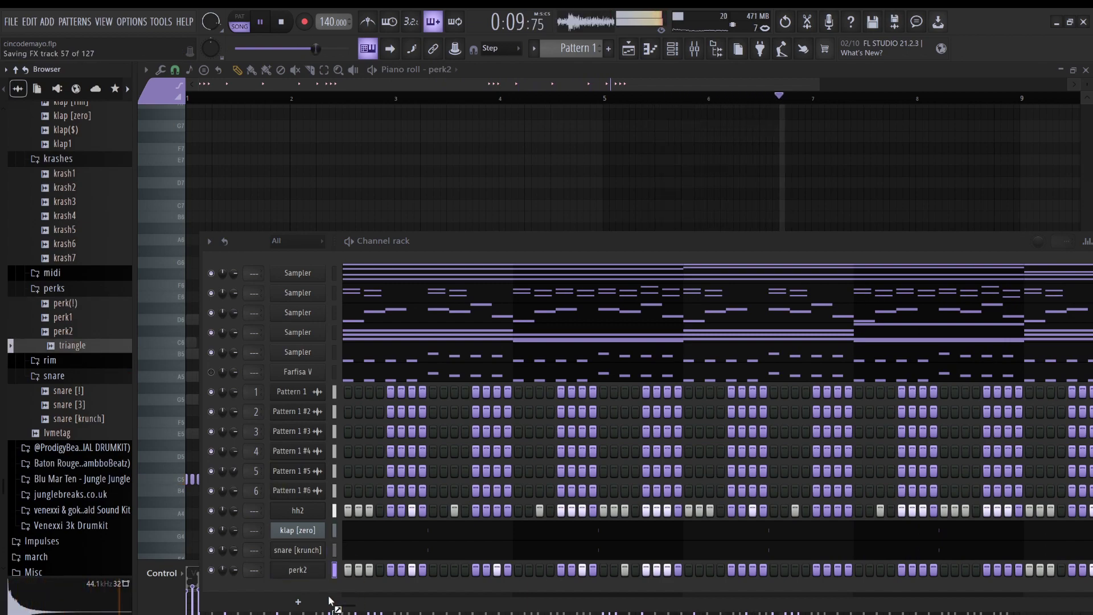
left_click_drag(328, 596, 328, 595)
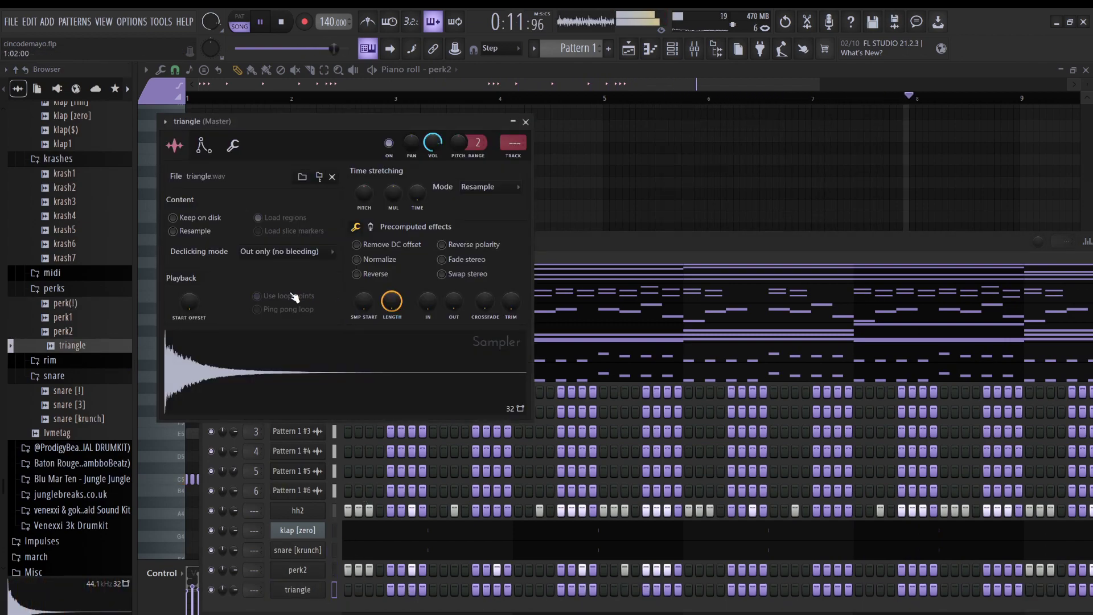
Program the triangle on every beat of bar 3, at steps 33, 37, 41 and 45.
left_click(594, 243)
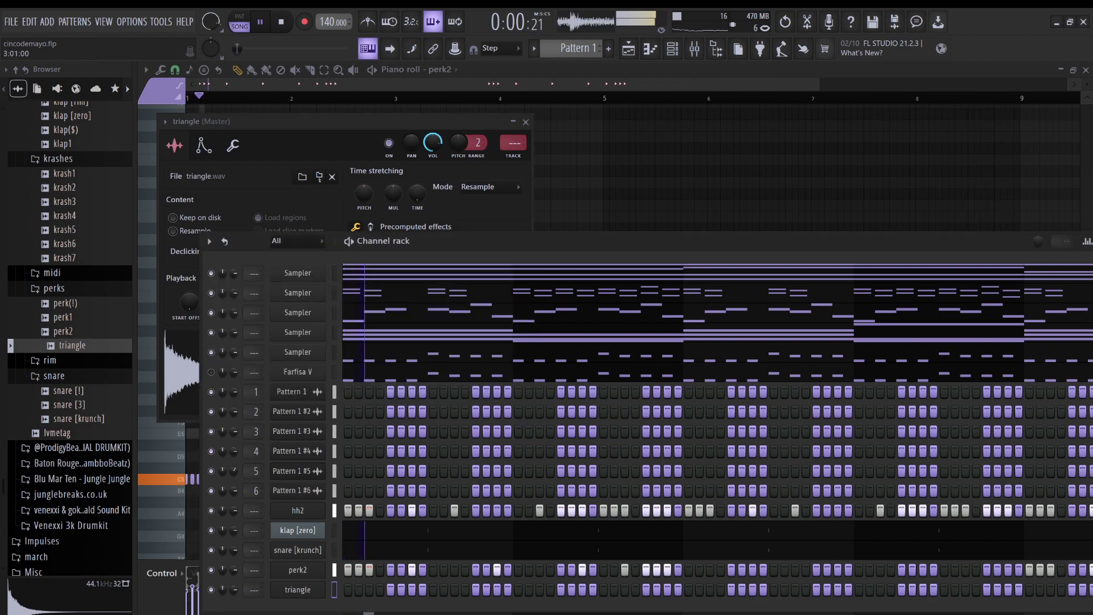
left_click(732, 591)
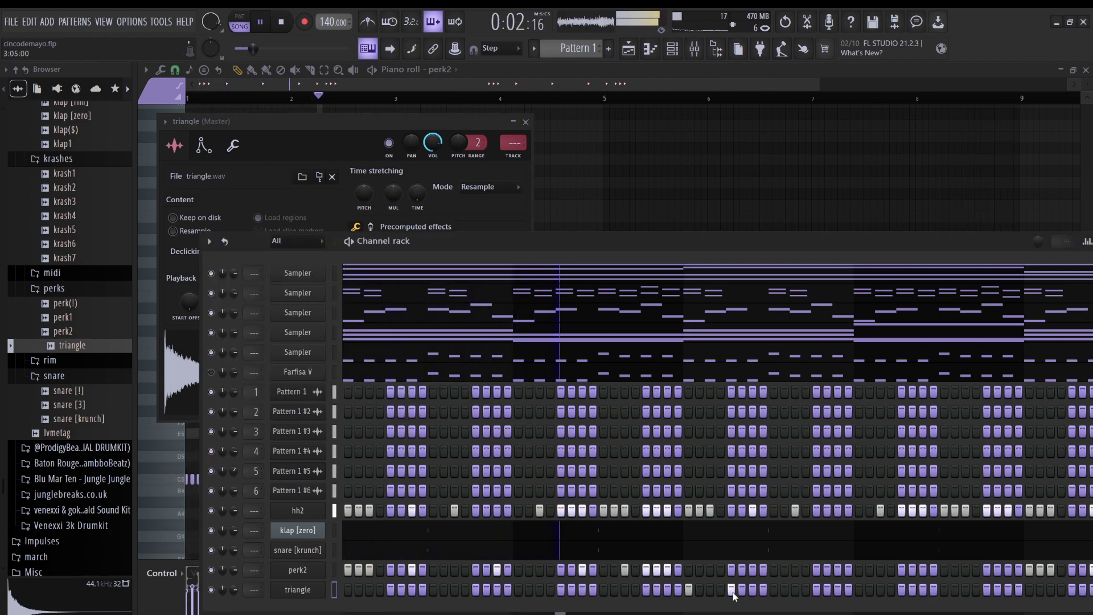
left_click(775, 589)
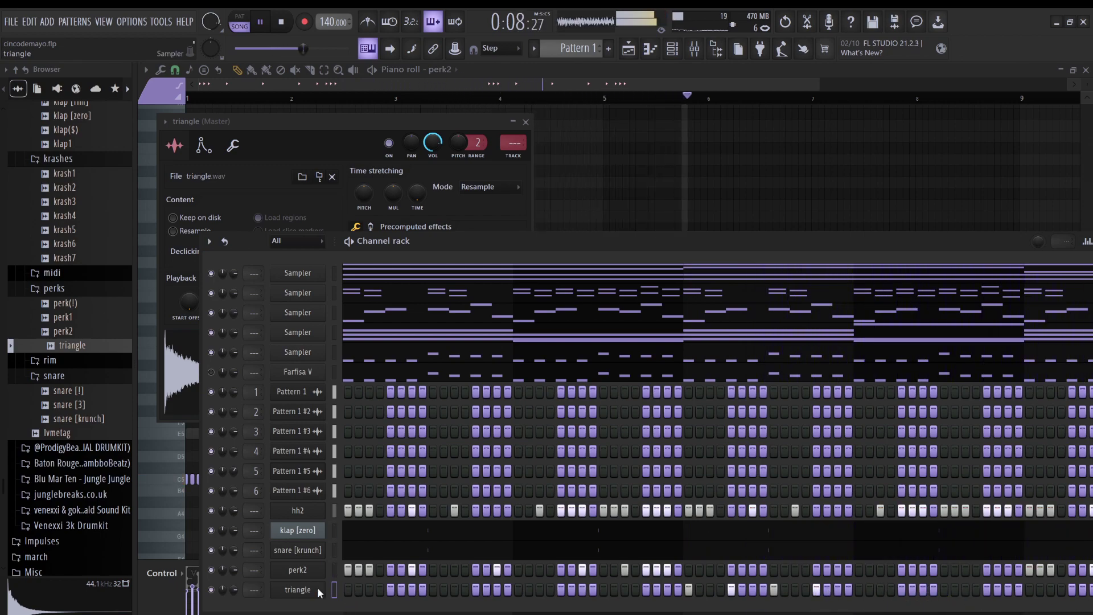
Duplicate the four bar 3 triangle notes in the piano roll and shift the copy so it starts at bar 7.
key("F7")
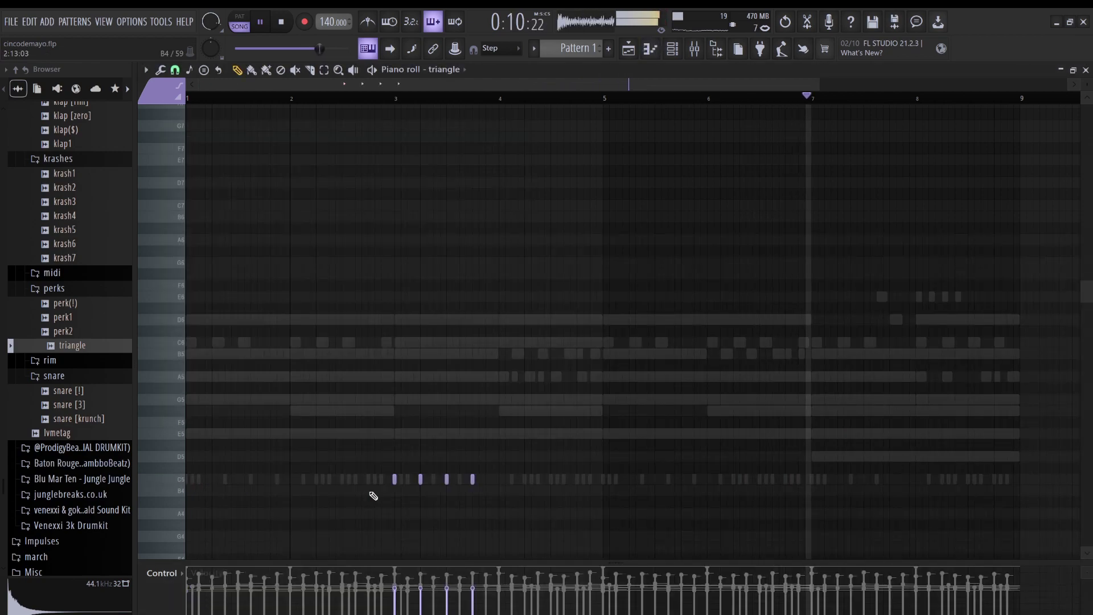
key("ctrl+b")
key("shift+Right")
key("shift+Right")
key("shift+Right")
key("shift+Right")
key("shift+Right")
key("shift+Right")
key("shift+Right")
key("shift+Right")
key("shift+Right")
key("shift+Right")
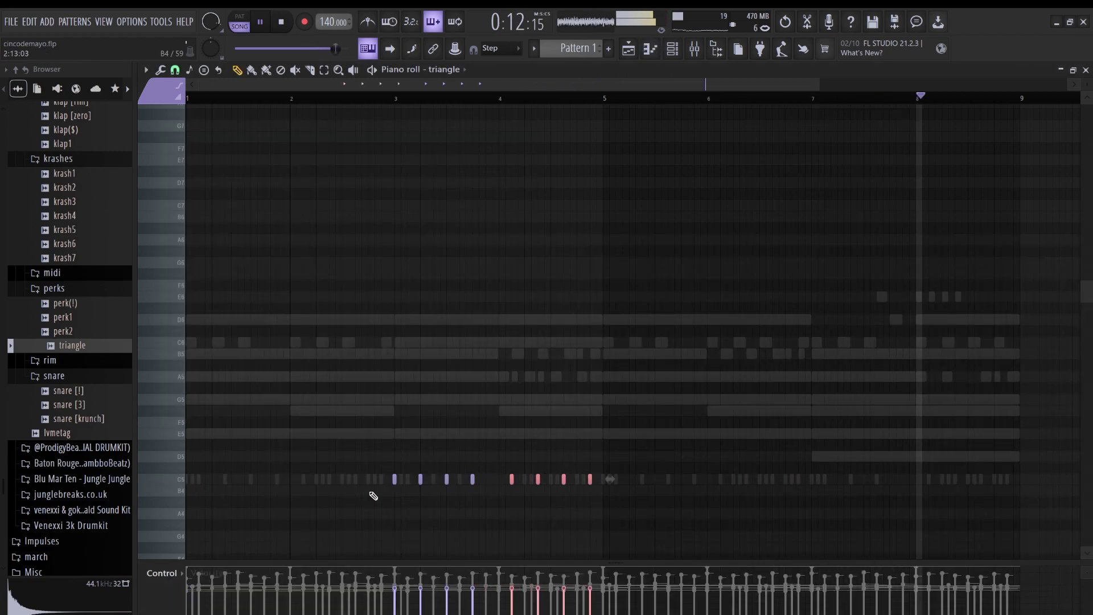
key("ctrl+b")
key("shift+Right")
key("shift+Right")
key("shift+Right")
key("shift+Right")
key("shift+Right")
key("shift+Right")
key("shift+Right")
key("shift+Right")
key("shift+Right")
key("shift+Right")
key("shift+Right")
key("shift+Right")
key("shift+Right")
key("shift+Right")
key("shift+Right")
key("shift+Right")
key("shift+Right")
key("shift+Right")
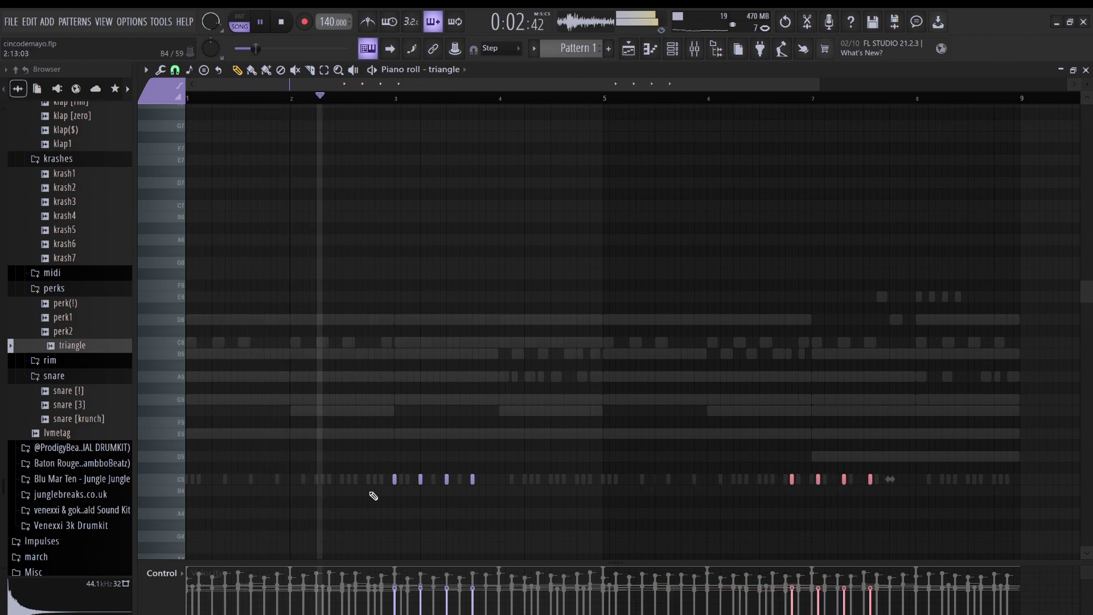
key("shift+Right")
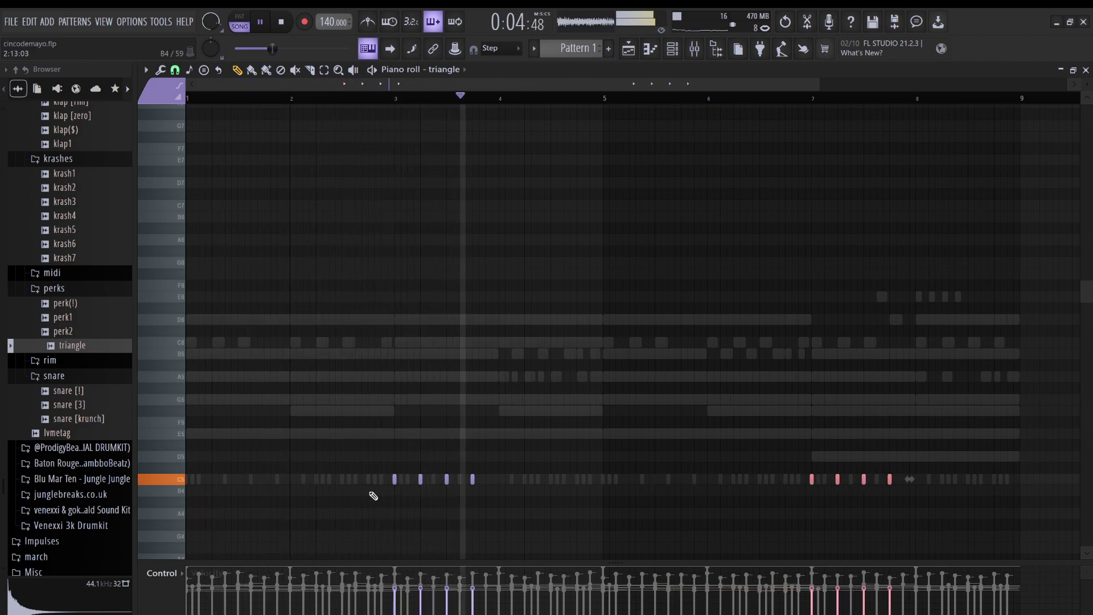
left_click(497, 422, "ctrl")
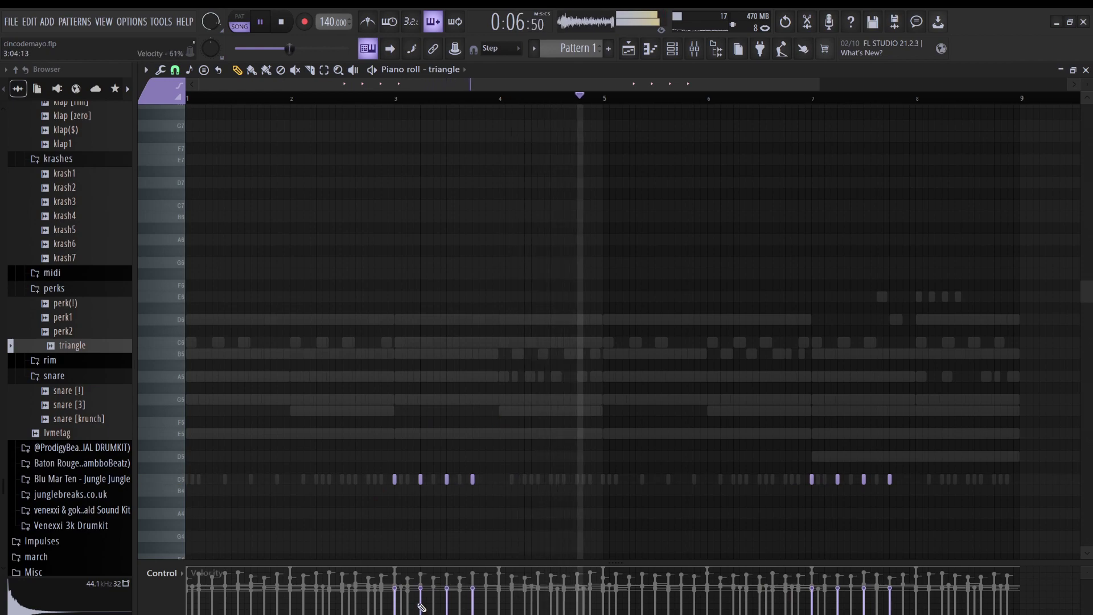
Taper the velocities of the bar 3 triangle notes downward and place a single C5 triangle note on step 7 of bar 8.
mouse_move(422, 608)
left_mouse_down()
mouse_move(419, 596)
mouse_move(481, 612)
left_mouse_up()
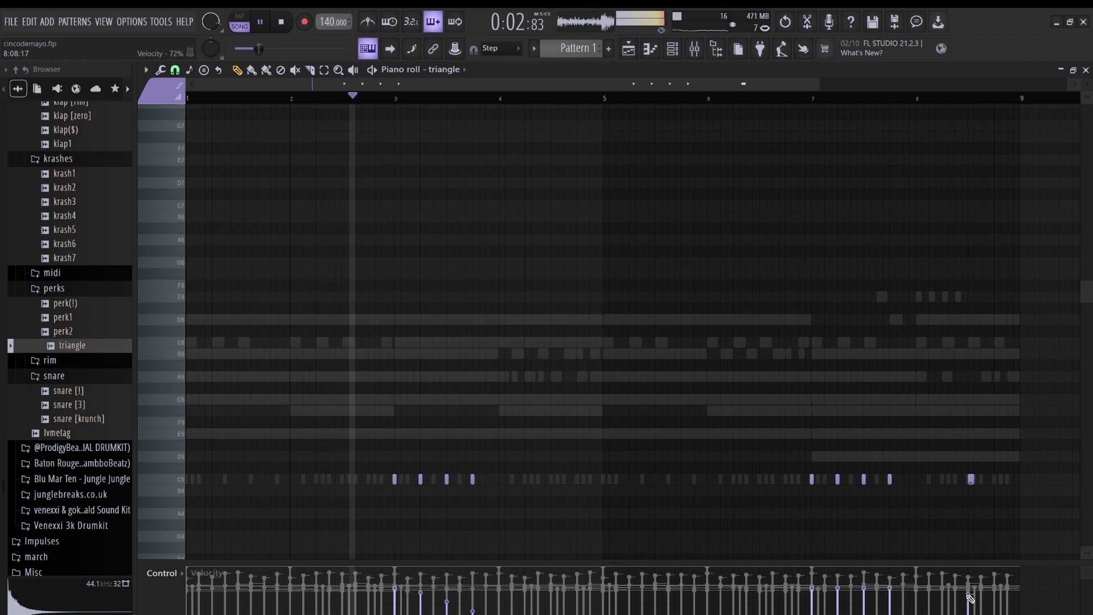
right_click(971, 479)
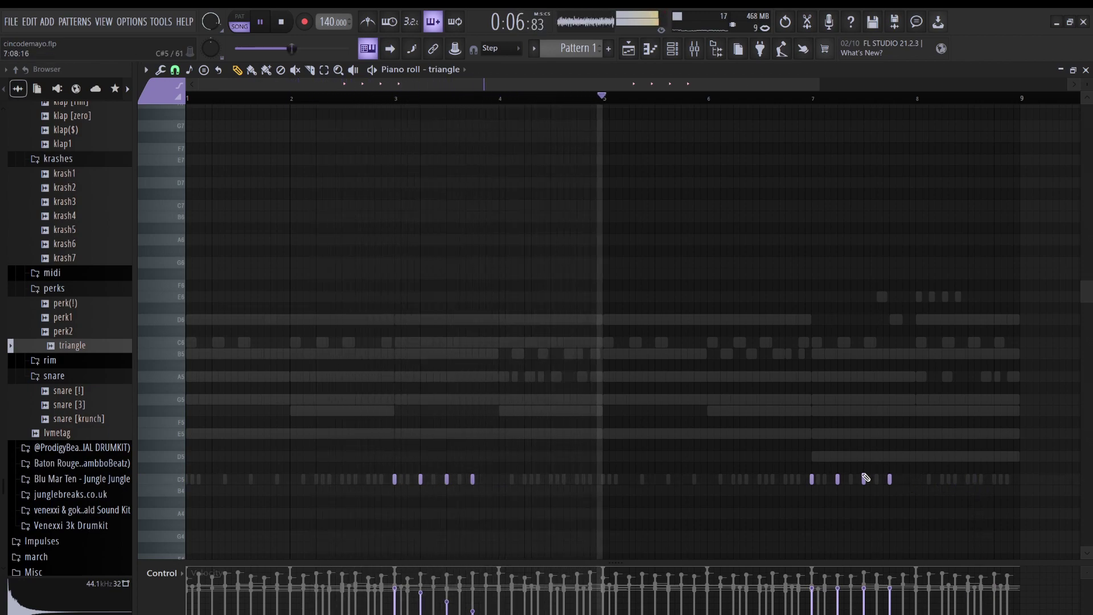
left_click(971, 479)
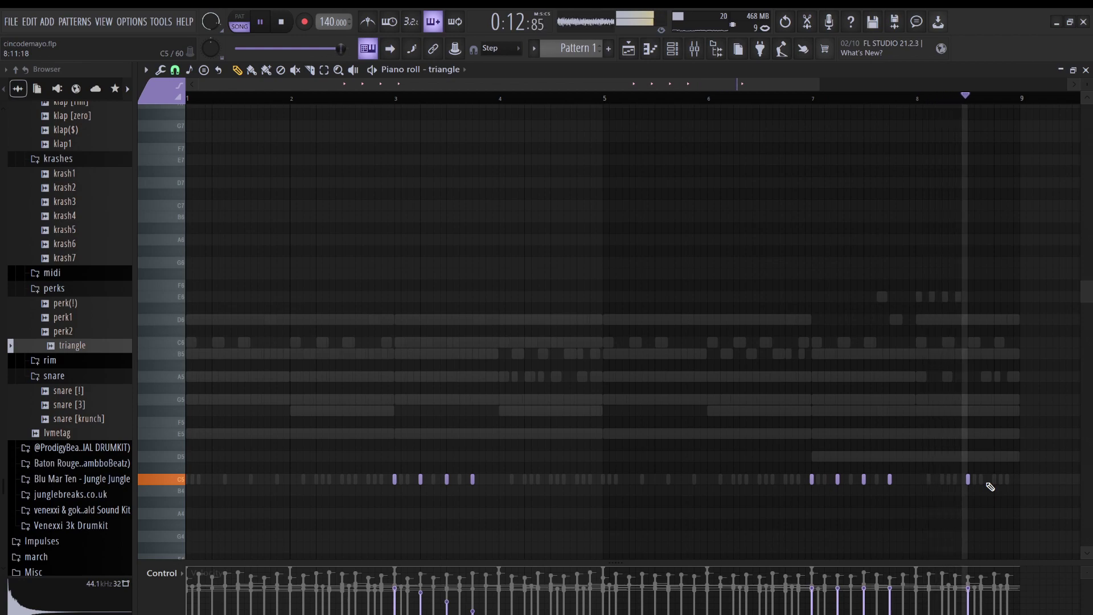
left_click_drag(981, 484, 949, 479)
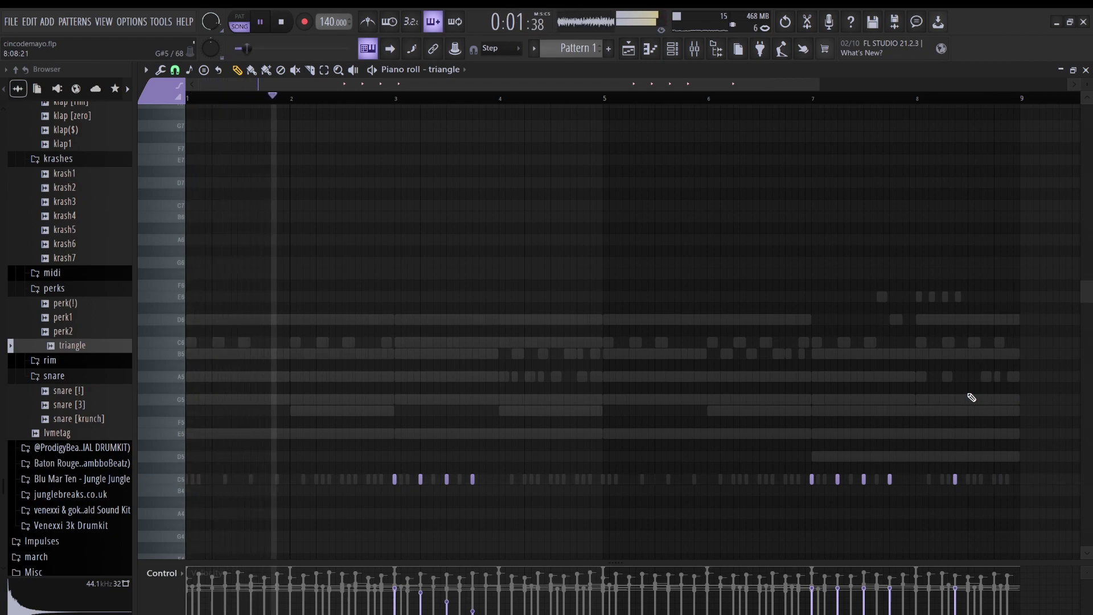
Load the krash6 sample from the krashes folder into a new channel and program it on steps 1, 17 and 23.
left_click(71, 215)
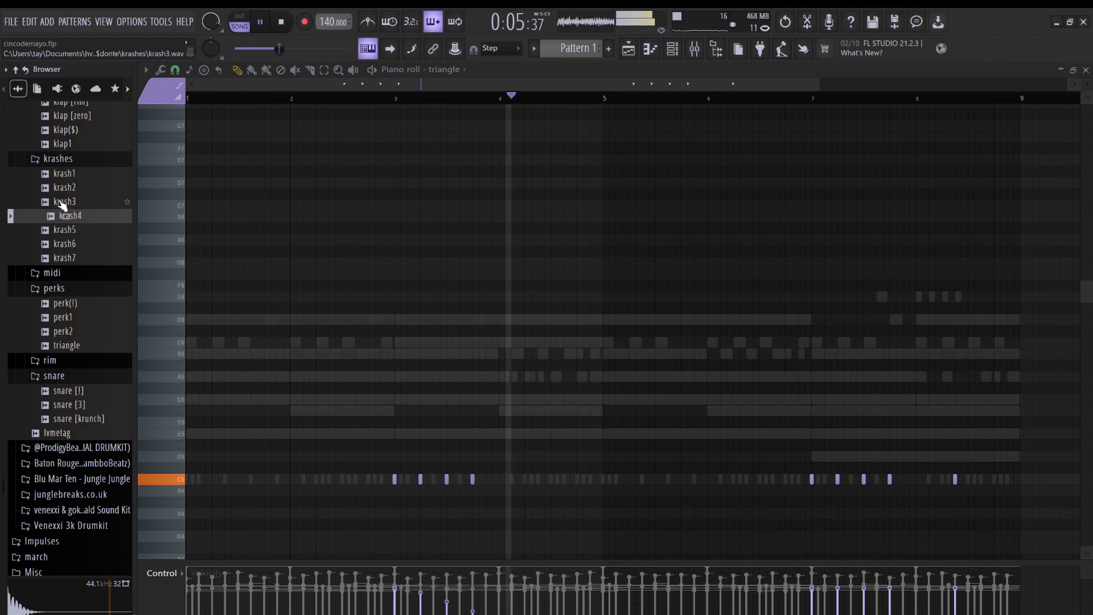
key("Up")
left_click(69, 245)
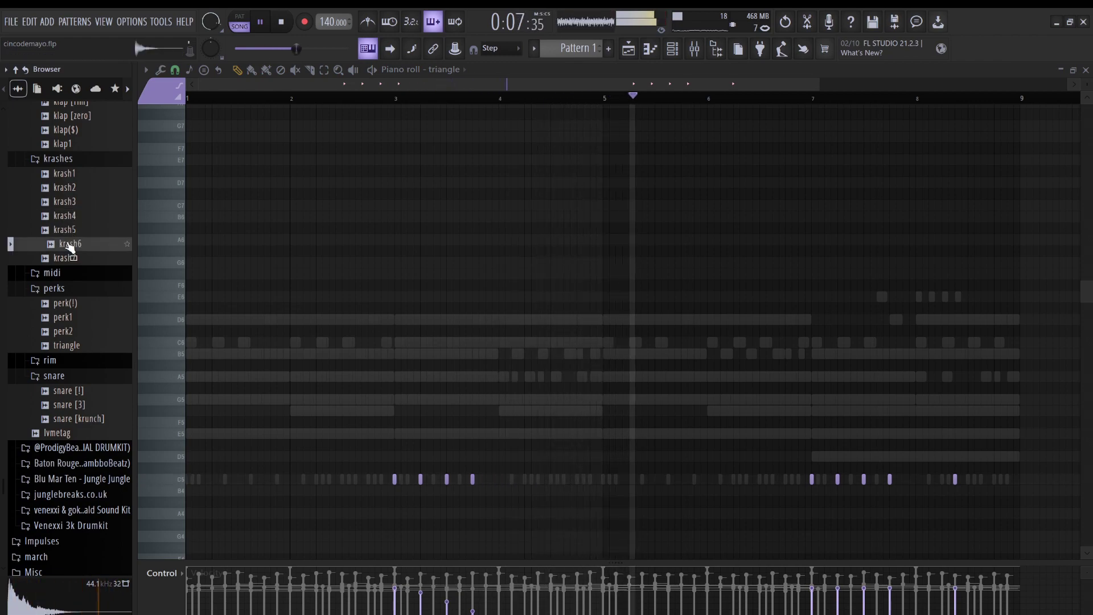
left_click_drag(104, 263, 307, 320)
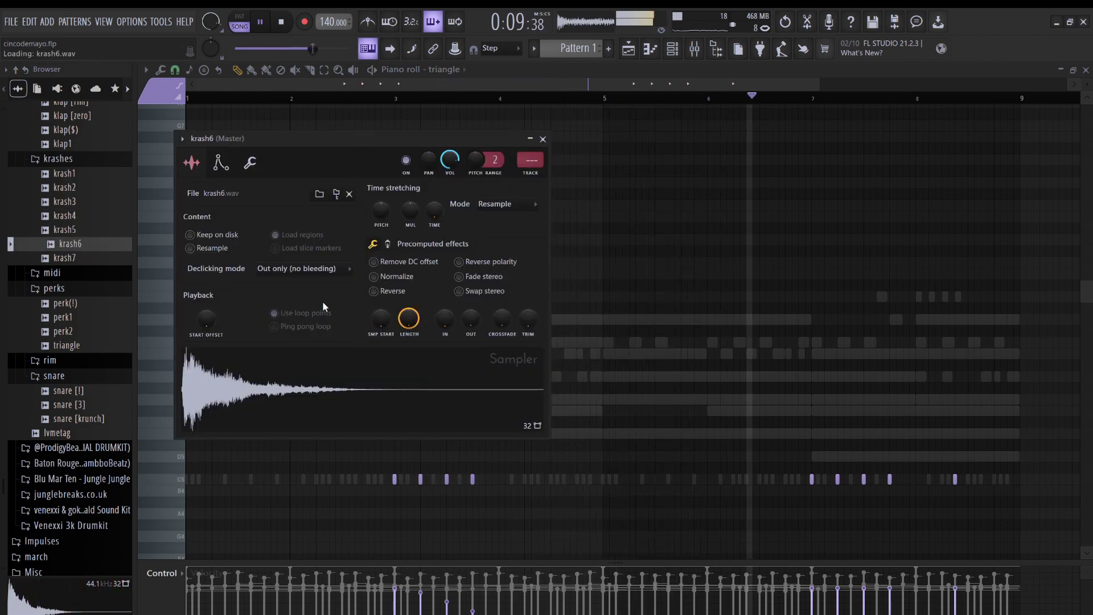
left_click(693, 49)
left_click(673, 49)
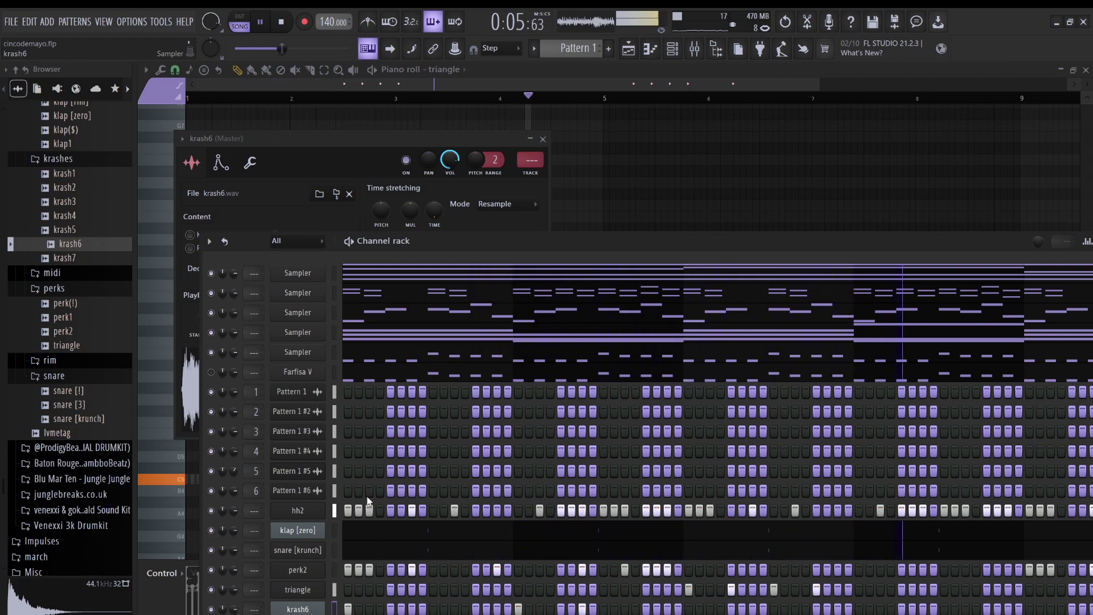
Duplicate the two-bar krash6 pattern in the piano roll and shift the copy so it starts at bar 3.
key("F7")
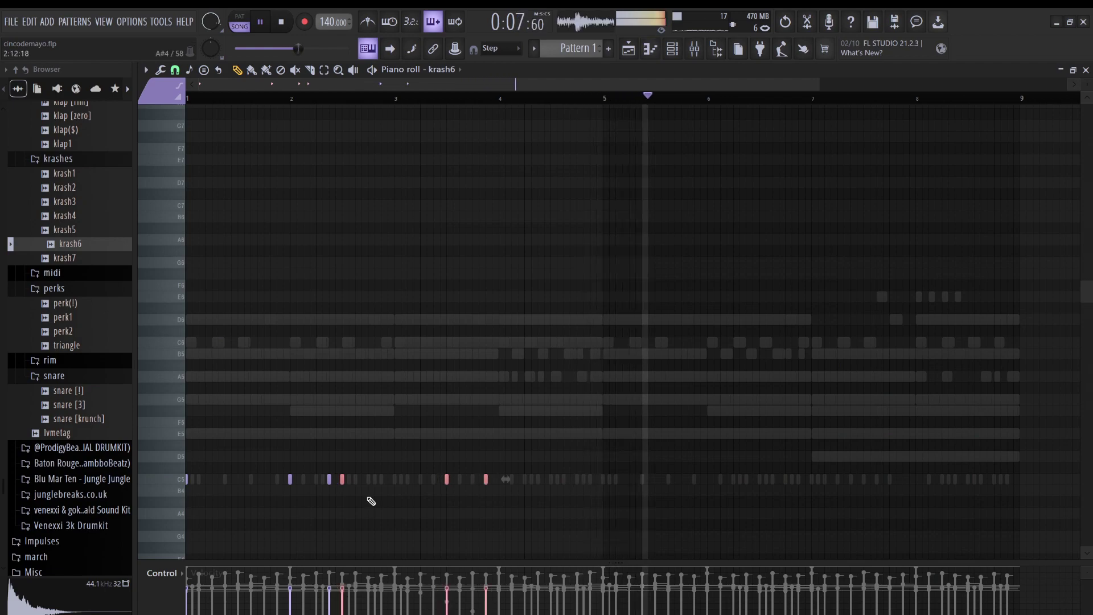
key("shift+Right")
key("shift+Right")
key("shift+Right")
key("shift+Right")
key("shift+Right")
key("shift+Right")
left_click(520, 376, "ctrl")
Duplicate the four-bar krash6 pattern and shift the copy so it starts at bar 5, filling eight bars.
key("ctrl+b")
key("shift+Right")
key("shift+Right")
key("shift+Right")
key("shift+Right")
key("shift+Right")
key("shift+Right")
key("shift+Right")
key("shift+Right")
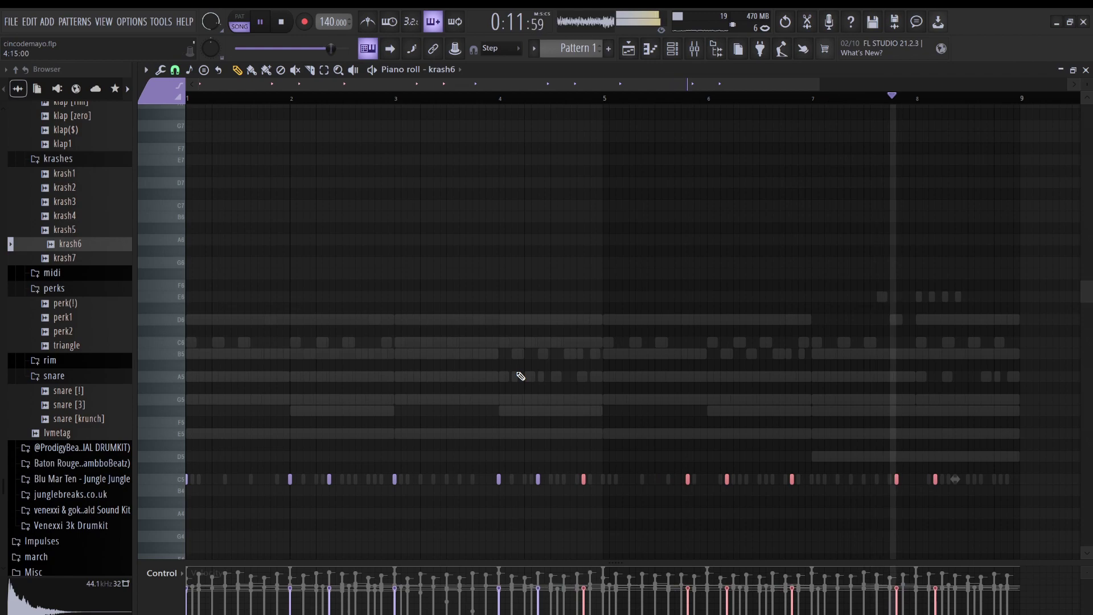
key("ctrl+d")
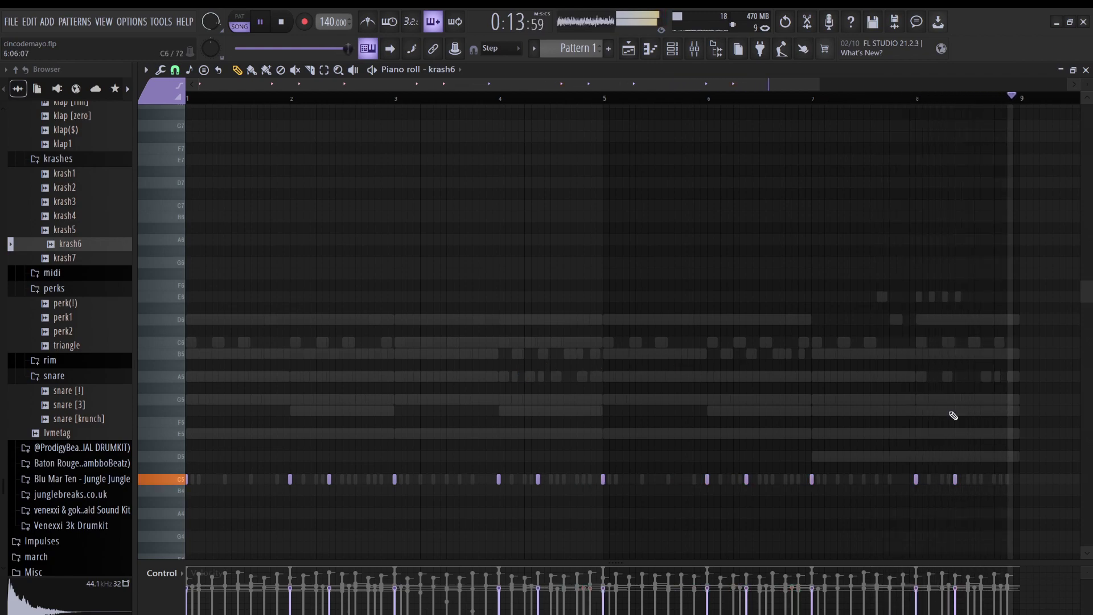
Clone all krash6 notes down to B4 and transpose the copy down an octave to B3.
left_click_drag(1030, 519, 188, 410)
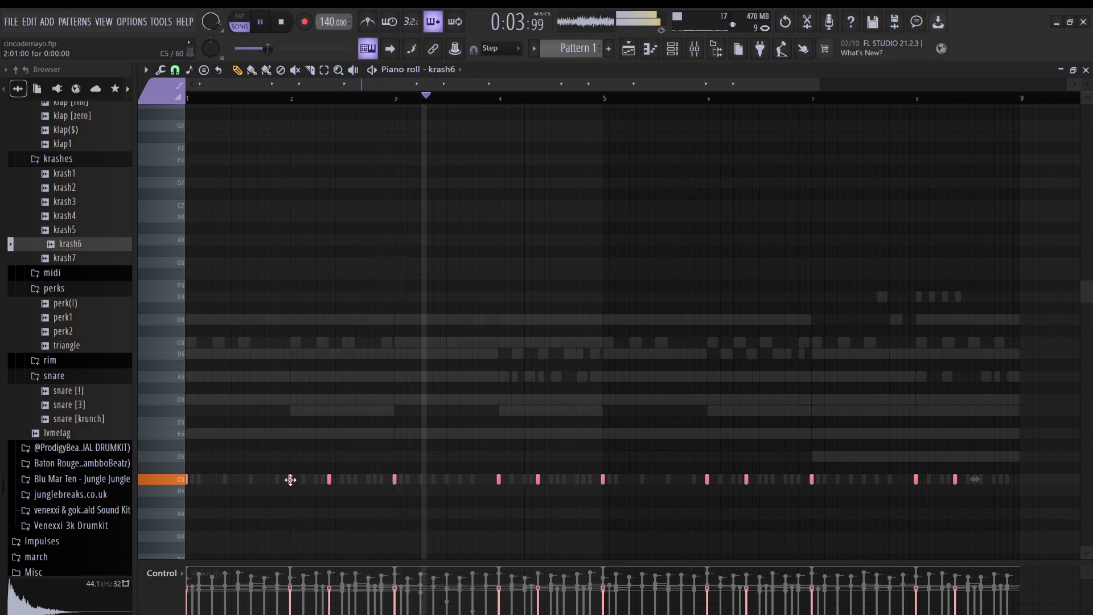
left_click_drag(291, 480, 290, 490, "shift")
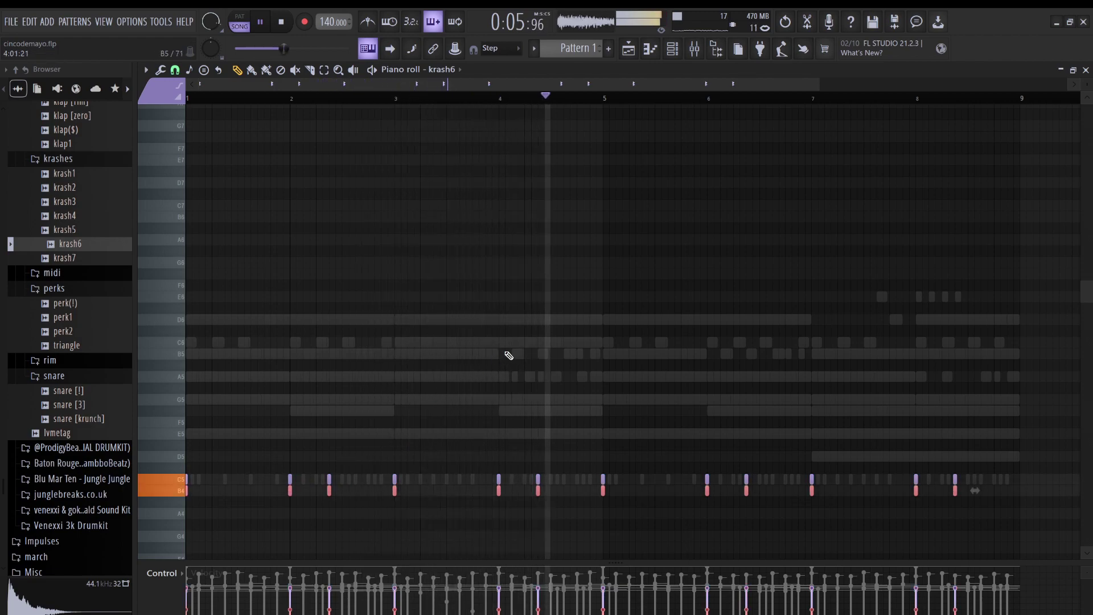
scroll(518, 332, "down", 5)
key("ctrl+Down")
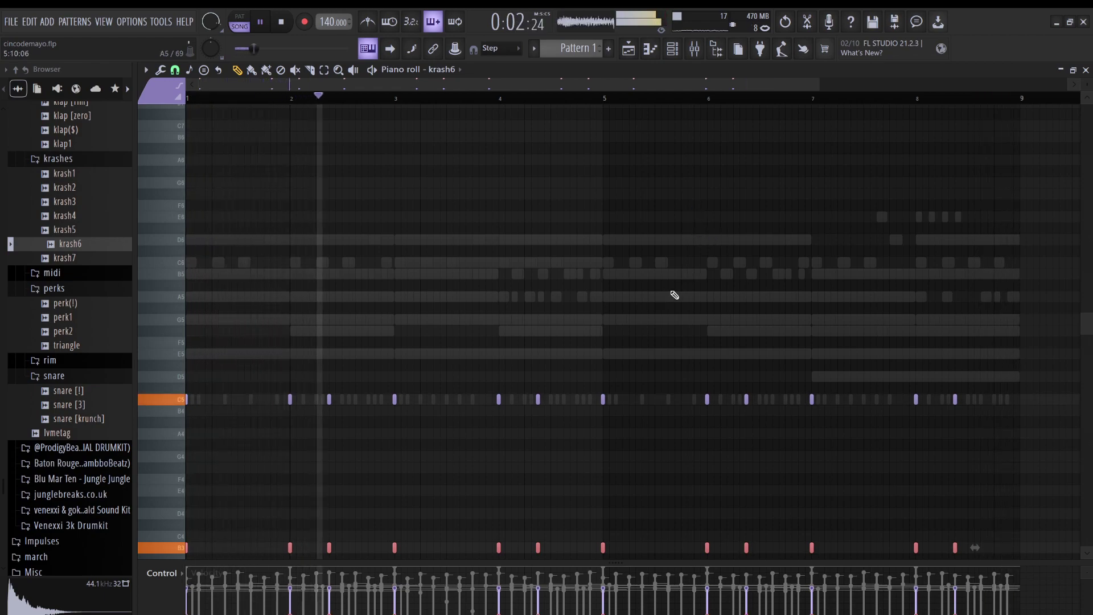
Load the 808 [xi] sample into a new channel with maximum volume envelope hold and make it cut itself in group 4.
left_click(673, 50)
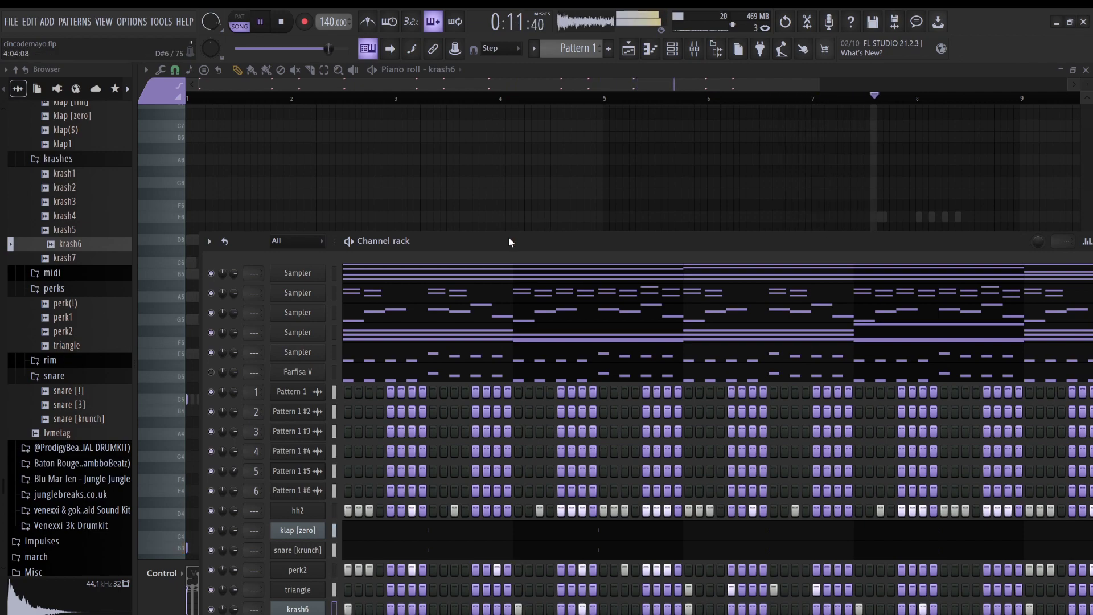
scroll(103, 218, "up", 6)
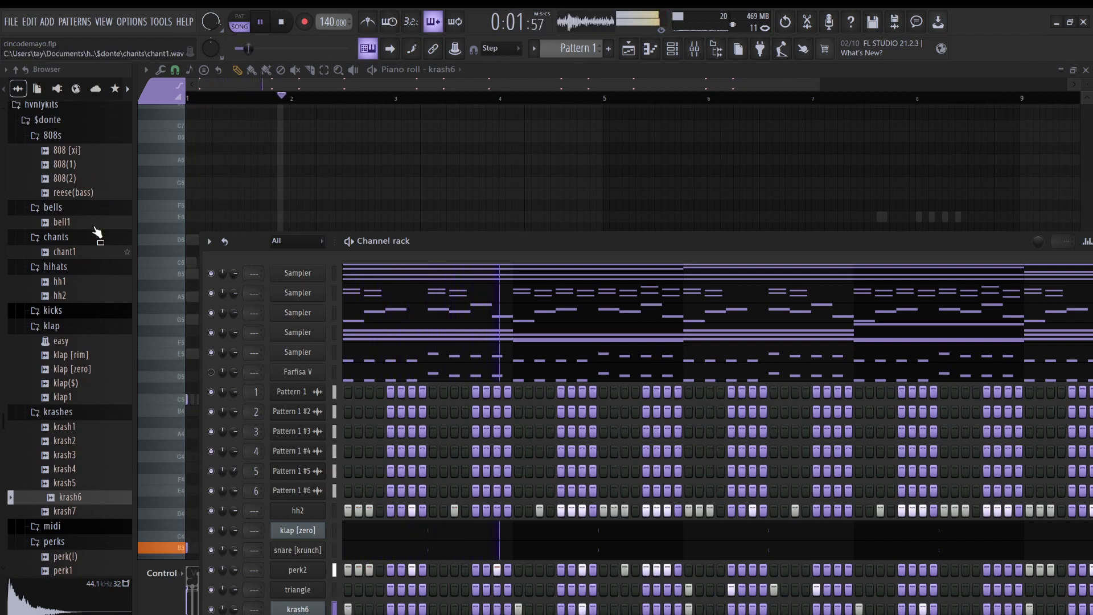
left_click(88, 152)
left_click_drag(110, 163, 260, 309)
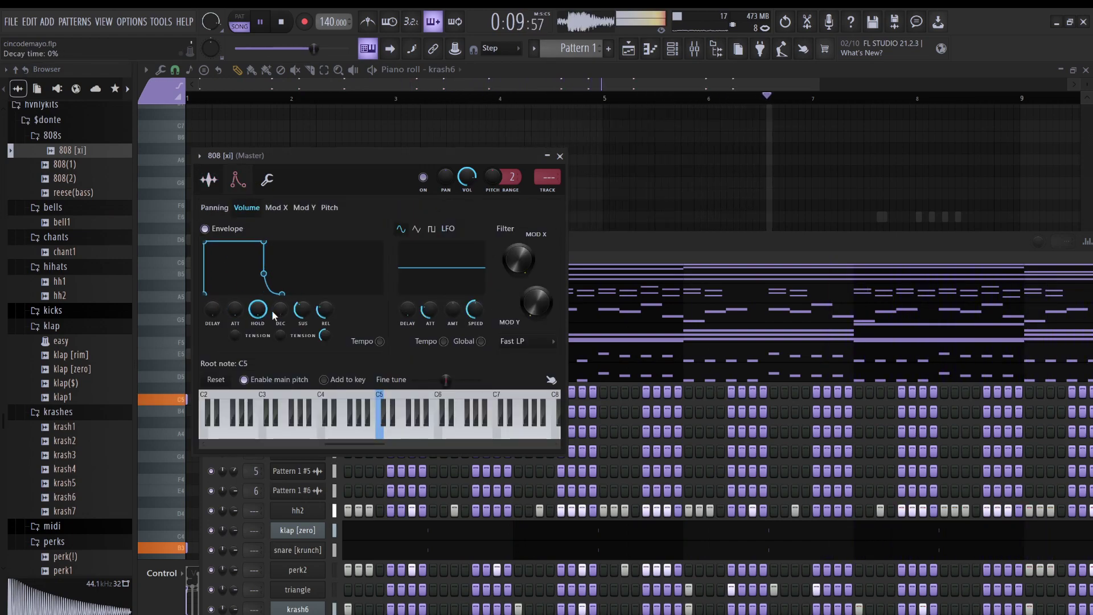
left_click(270, 178)
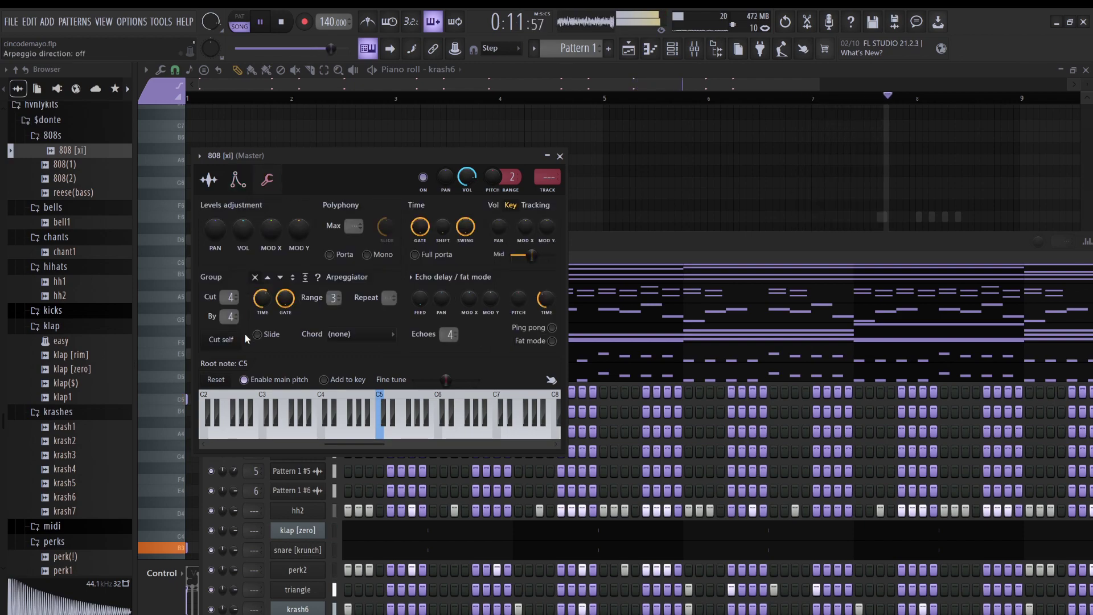
left_click(628, 232)
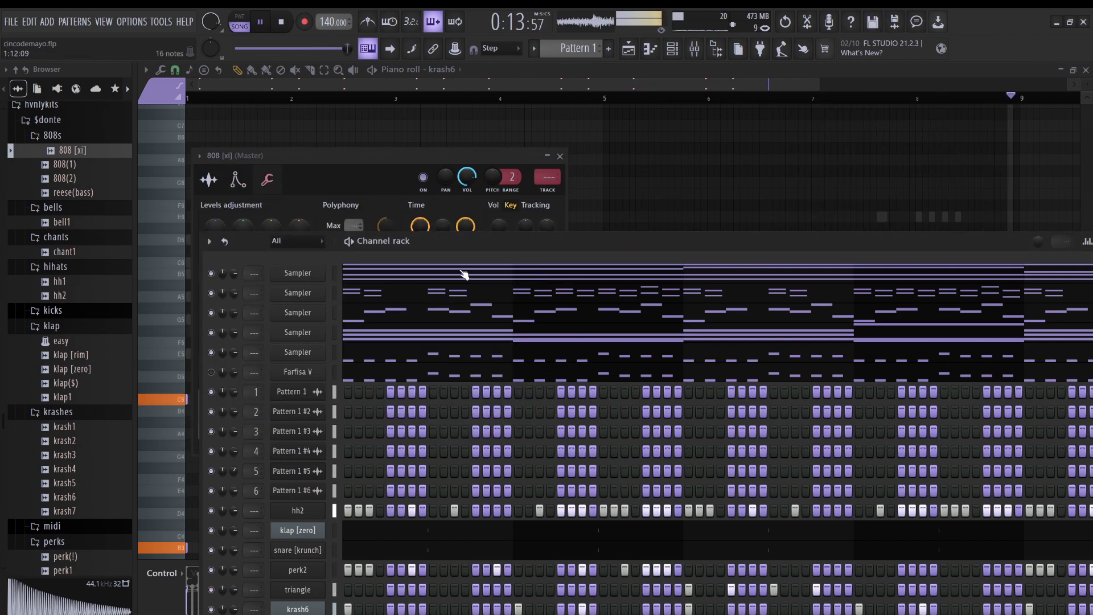
Review the chord Sampler's notes and open the 808 [xi] pattern in the piano roll.
left_click(435, 274)
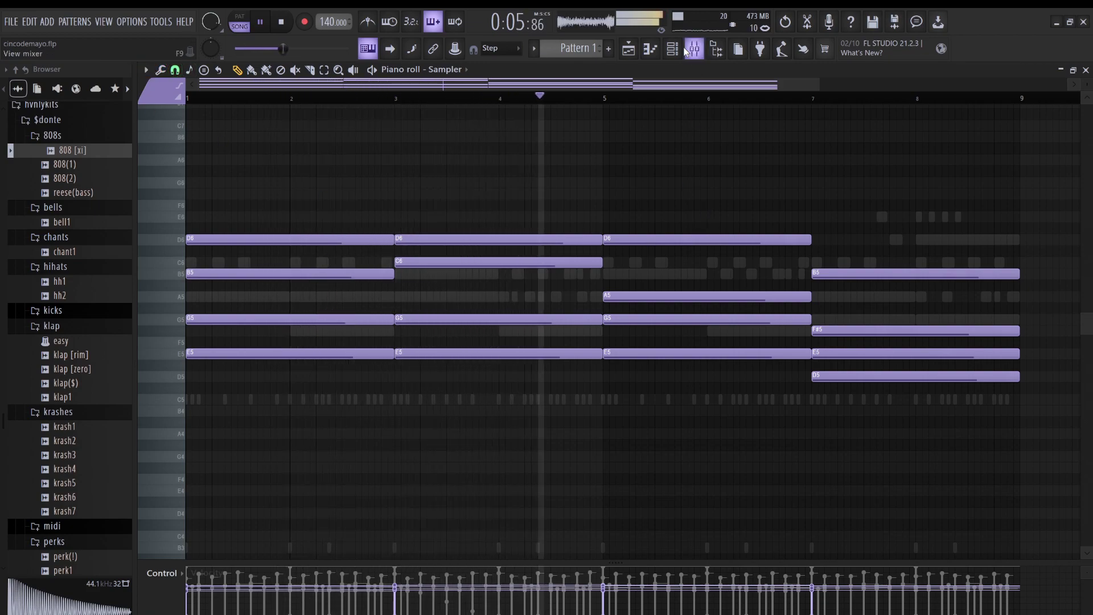
key("F6")
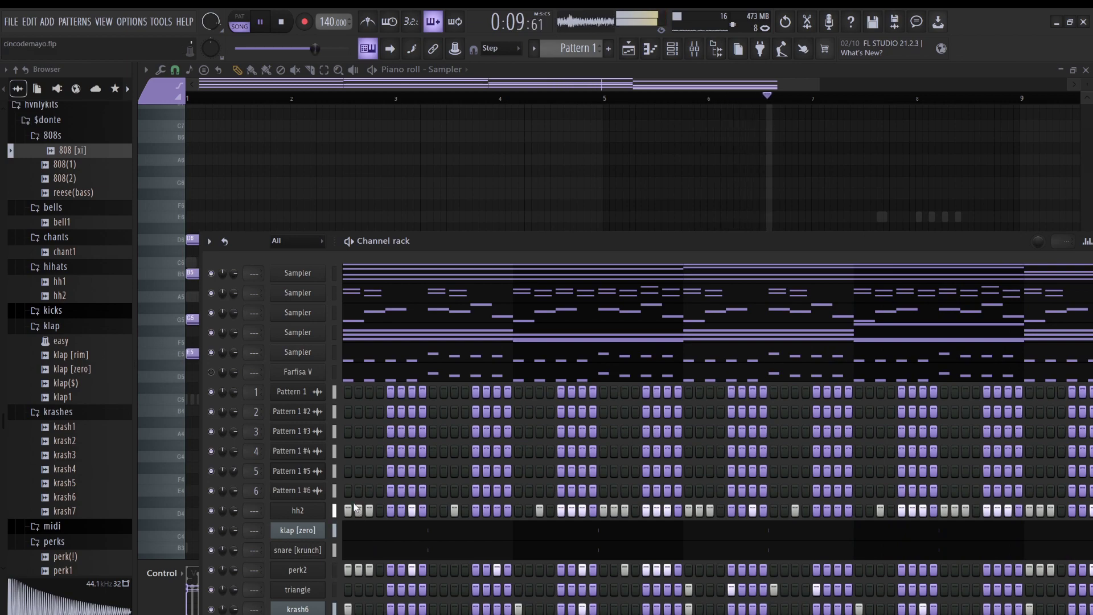
key("g")
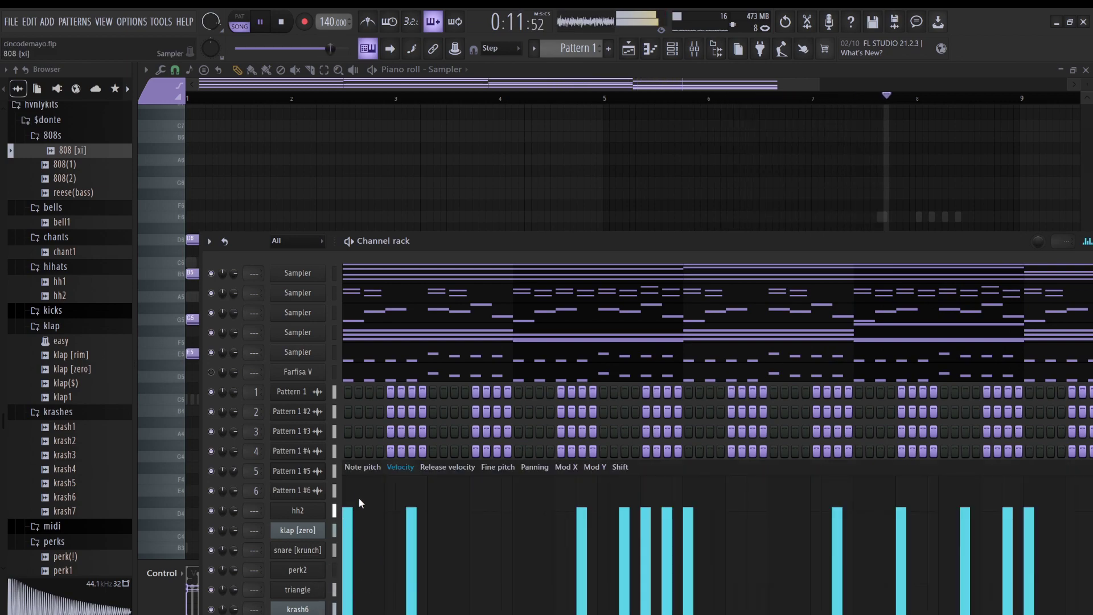
key("F7")
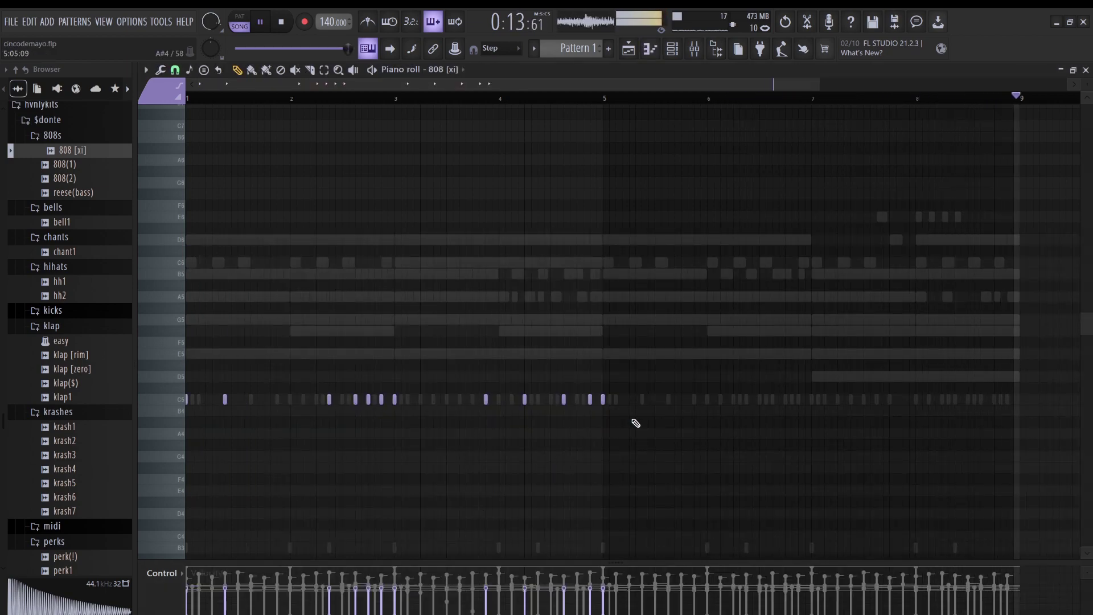
Delete the extra 808 note at the start of bar 5 and duplicate the four-bar pattern so the copy starts at bar 5.
left_click_drag(630, 426, 601, 387)
key("Delete")
key("ctrl+b")
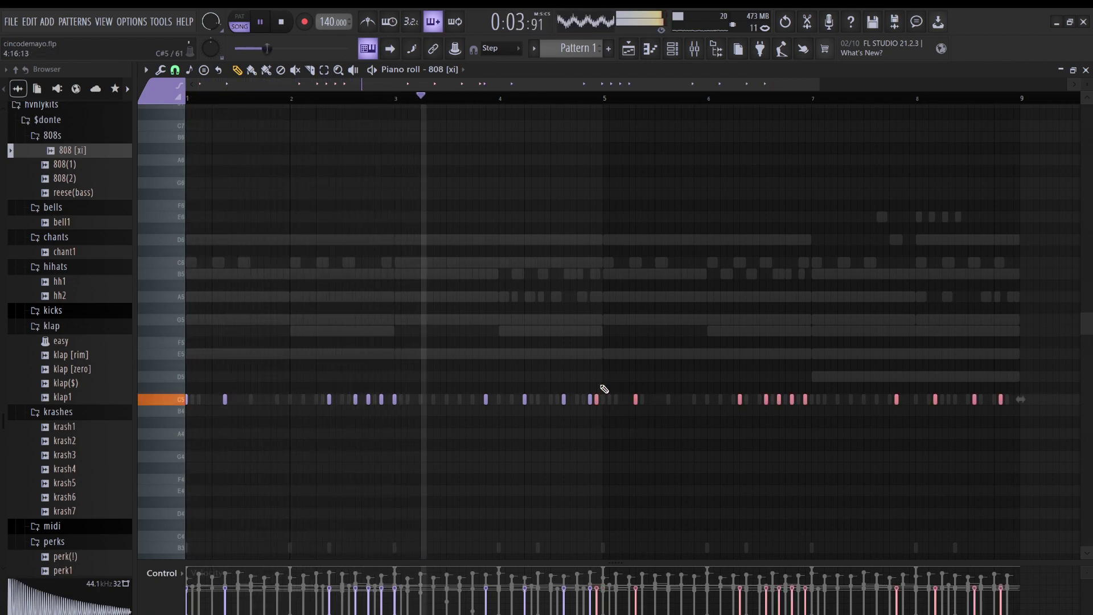
key("shift+Right")
Vary bar 5 of the 808 pattern by moving its second hit two steps later and adding hits in the bar's second half.
left_click_drag(661, 395, 633, 402)
key("shift+Right")
key("shift+Right")
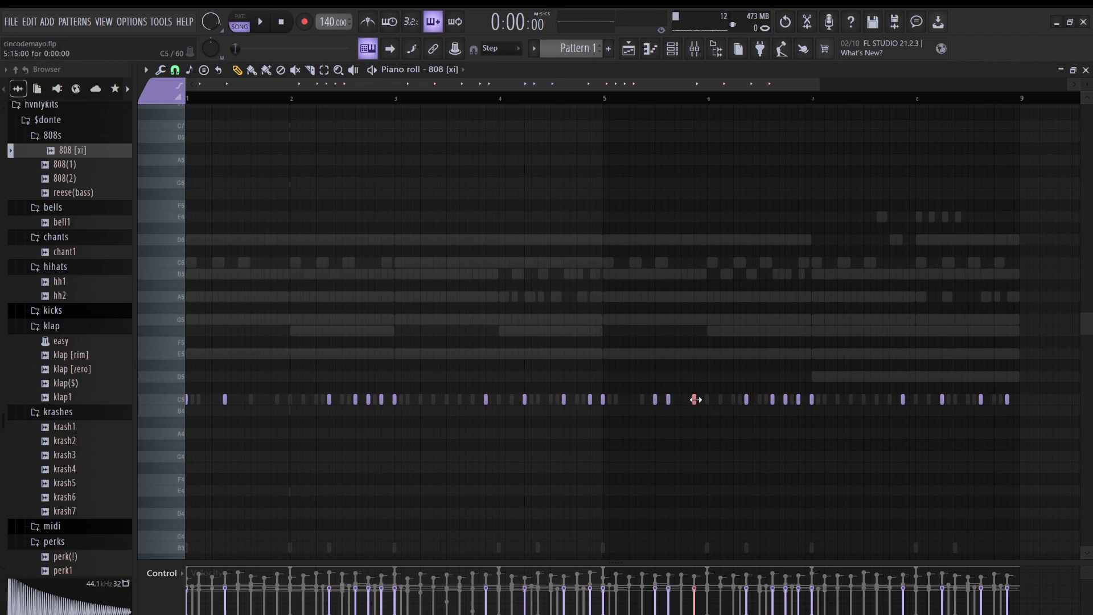
key("space")
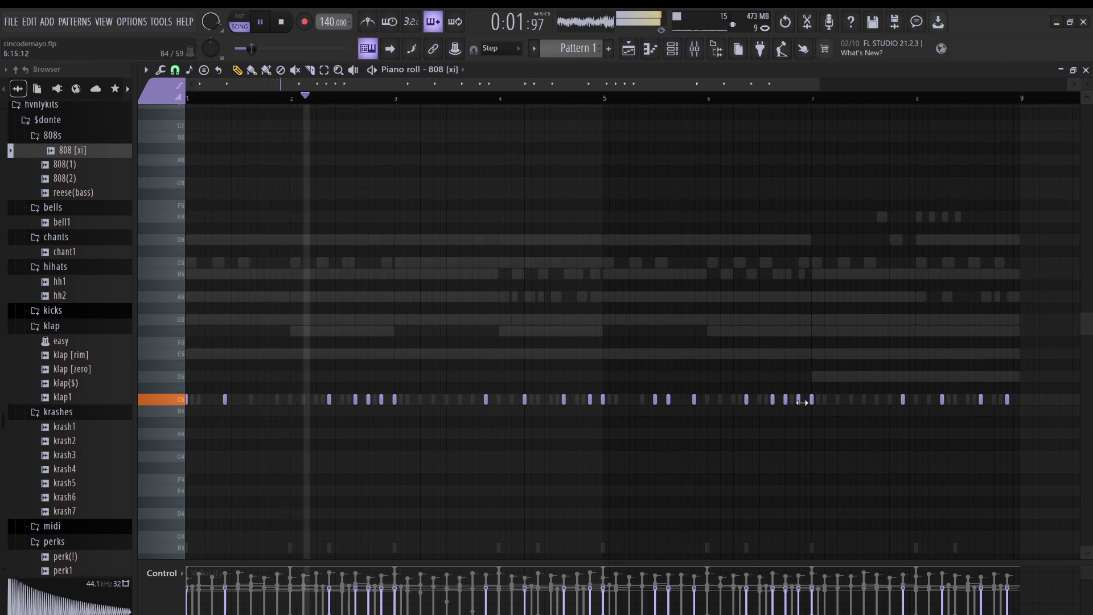
Extend all 808 notes with quick legato so each one lasts until the next hit.
key("ctrl+l")
left_click_drag(758, 333, 583, 288)
key("ctrl+d")
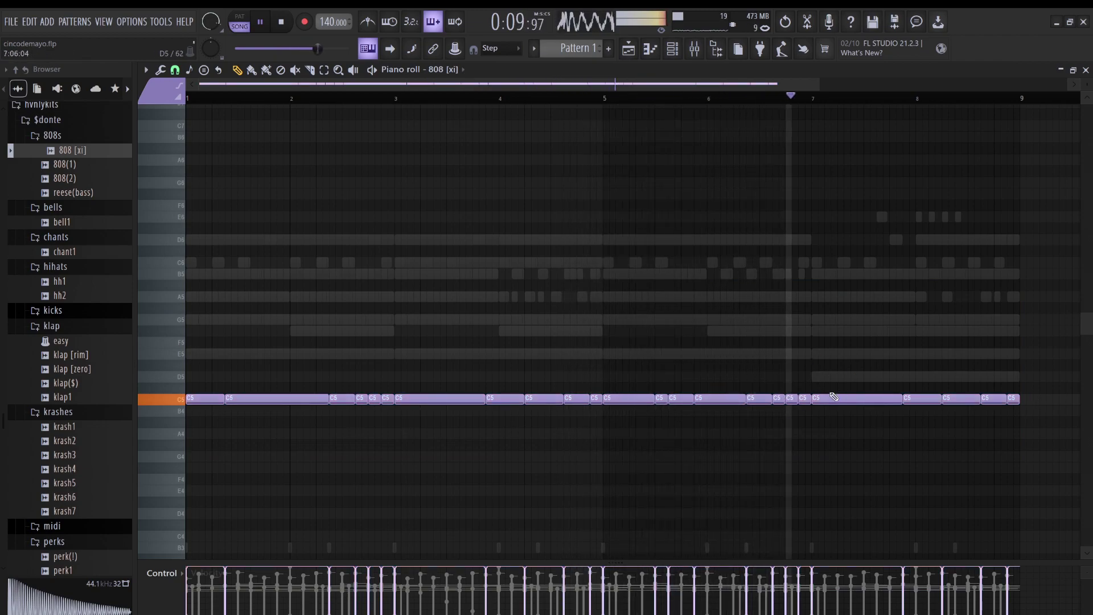
Split the long 808 notes of bars 7 and 8 by adding C5 notes at 7:11 and 8:01.
left_click_drag(898, 398, 876, 398)
left_click(880, 388)
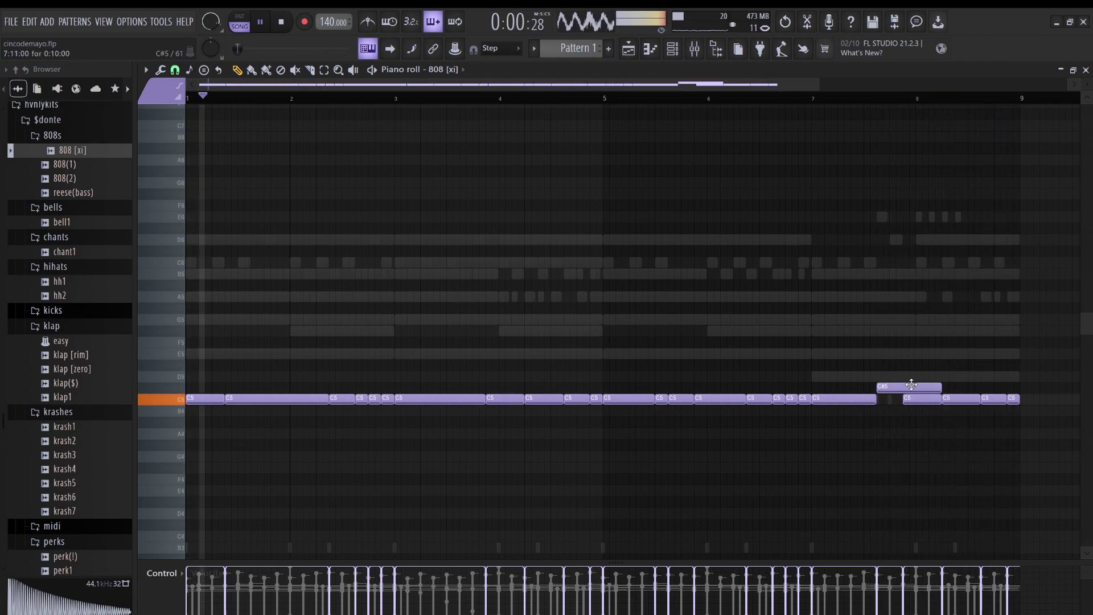
left_click_drag(941, 387, 915, 397)
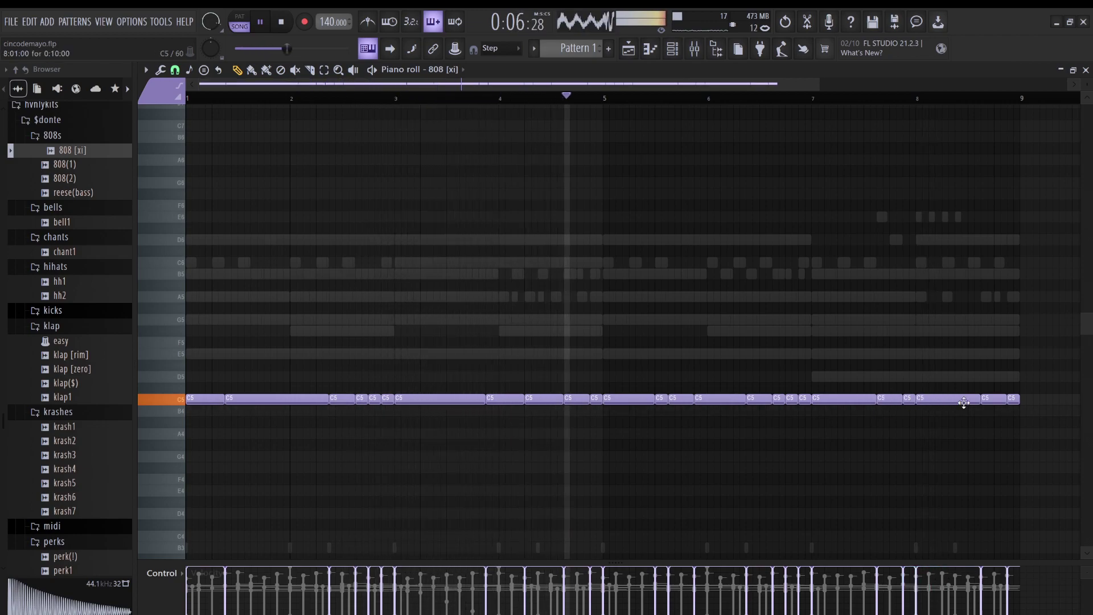
Add C5 808 notes at 8:07, 8:12 and 8:13 in bar 8, trimming the notes before them.
mouse_move(983, 397)
left_mouse_down()
mouse_move(954, 396)
mouse_move(980, 375)
mouse_move(968, 397)
left_mouse_up()
left_click(956, 374)
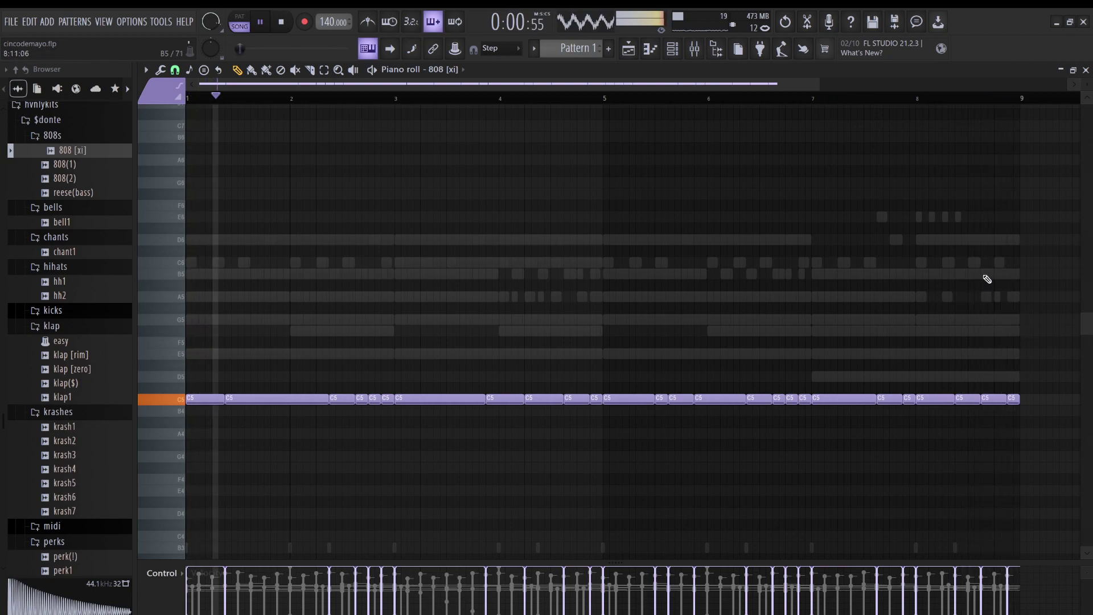
left_click_drag(1006, 399, 992, 402)
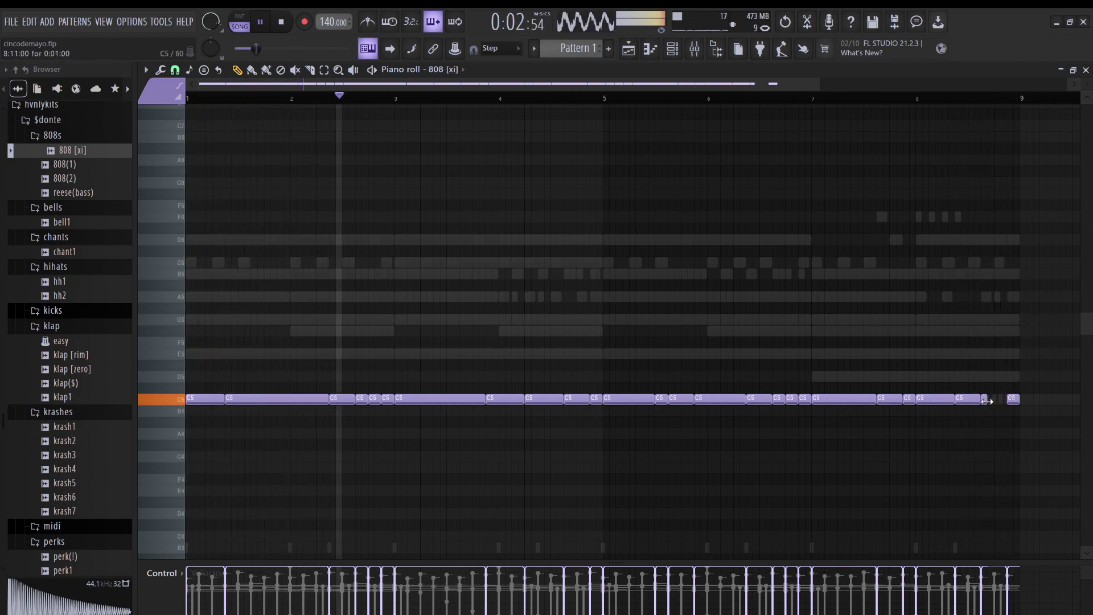
left_click(998, 398)
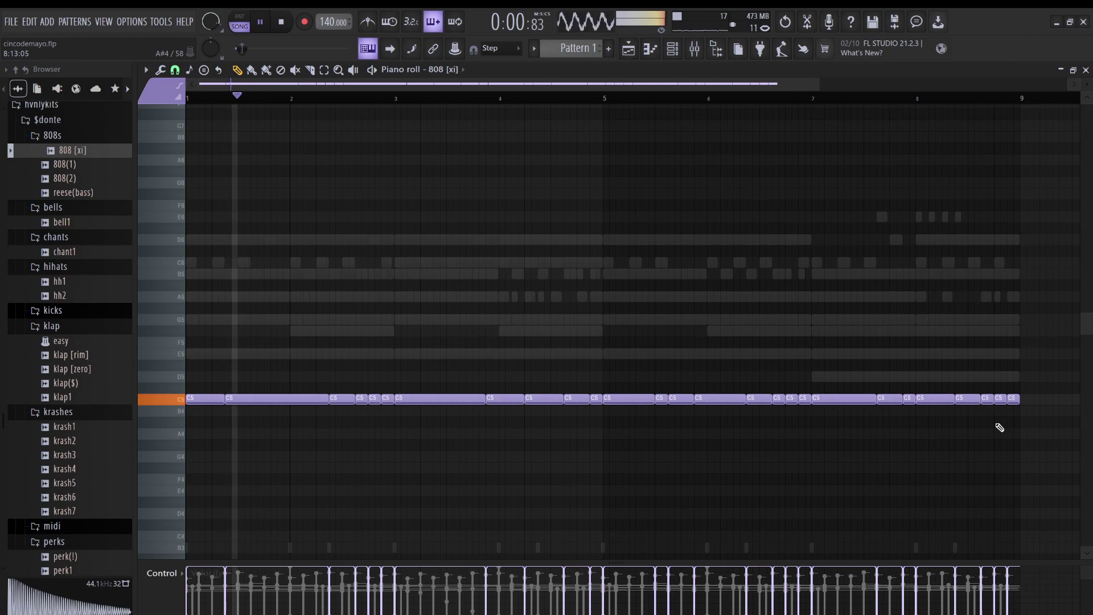
left_click_drag(992, 398, 988, 401)
left_click(988, 388)
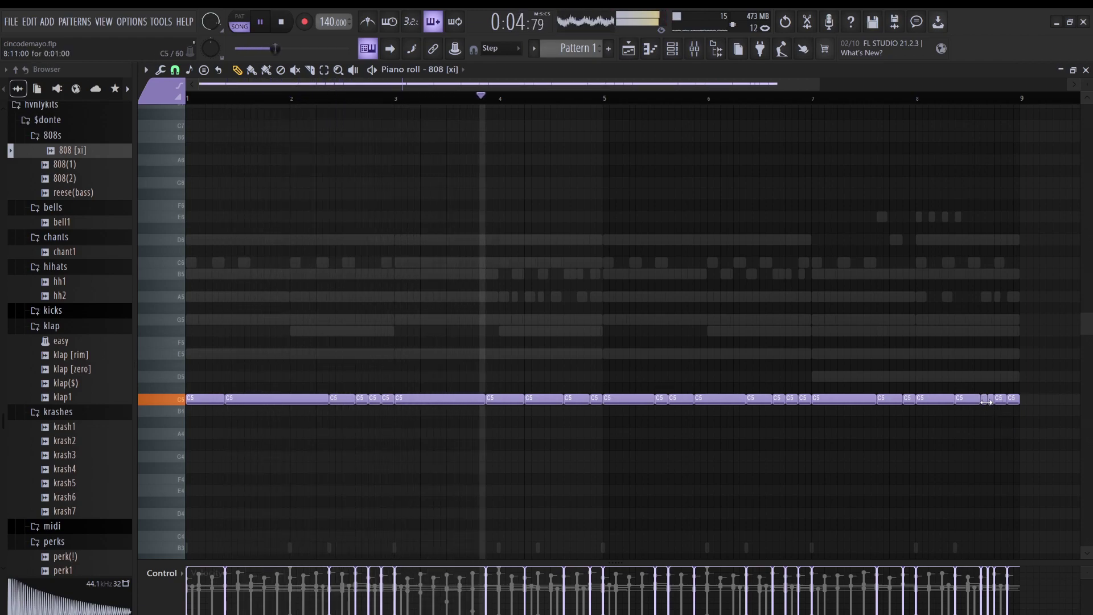
Try merging the last two 808 notes of bar 8 into one longer note, and restore separate hits at 8:13 and 8:15.
right_click(1013, 400)
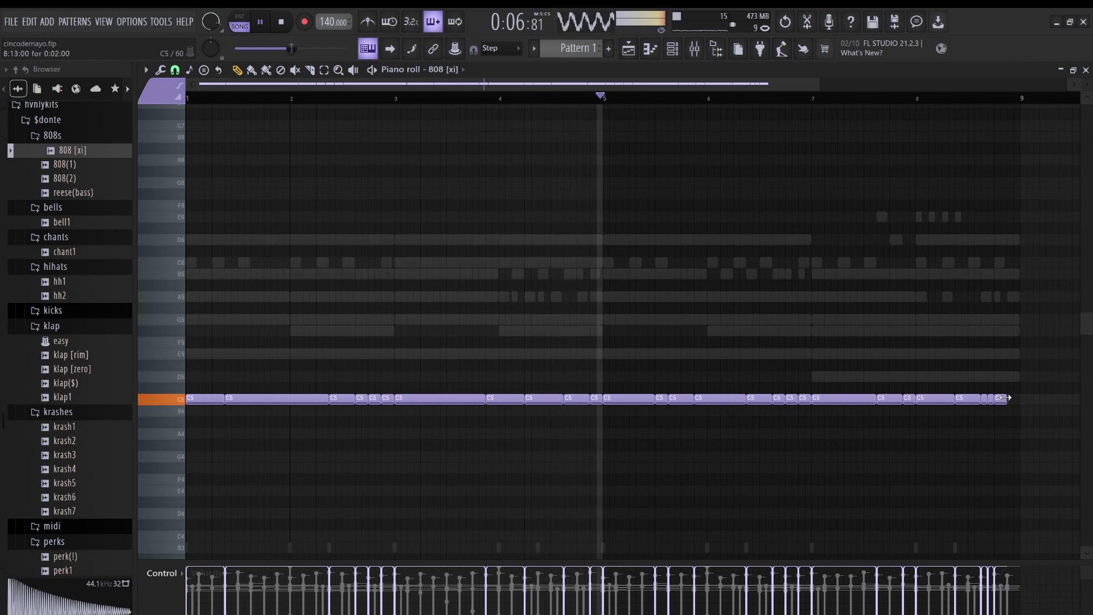
left_click_drag(1006, 399, 1019, 405)
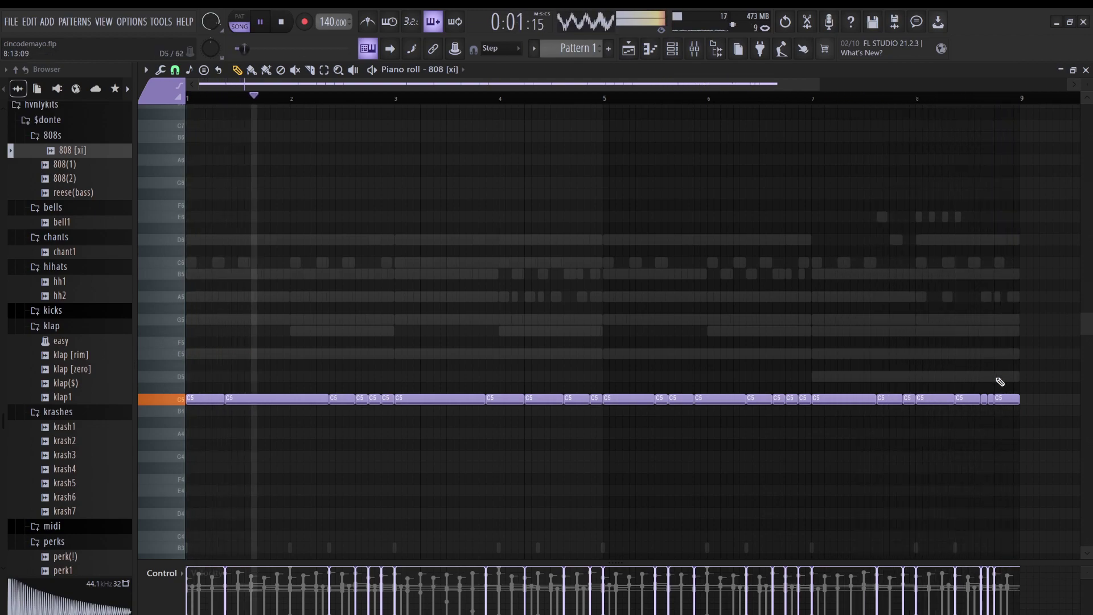
mouse_move(1018, 399)
left_mouse_down()
mouse_move(1001, 399)
mouse_move(1000, 386)
mouse_move(1003, 400)
mouse_move(1027, 401)
left_mouse_up()
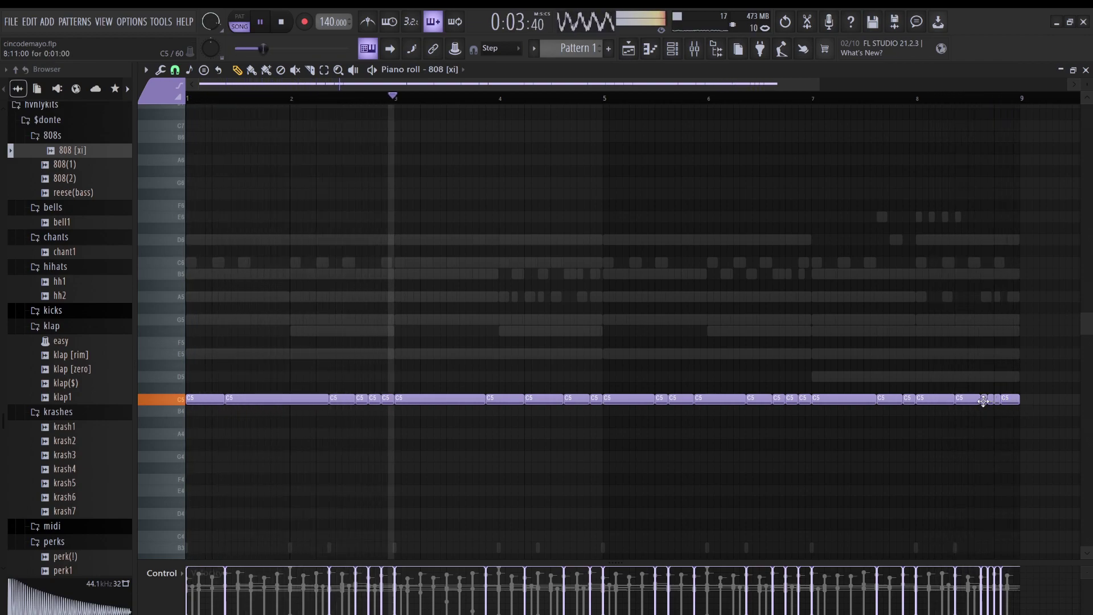
right_click(1005, 402)
left_click(1006, 401)
left_click(1017, 402)
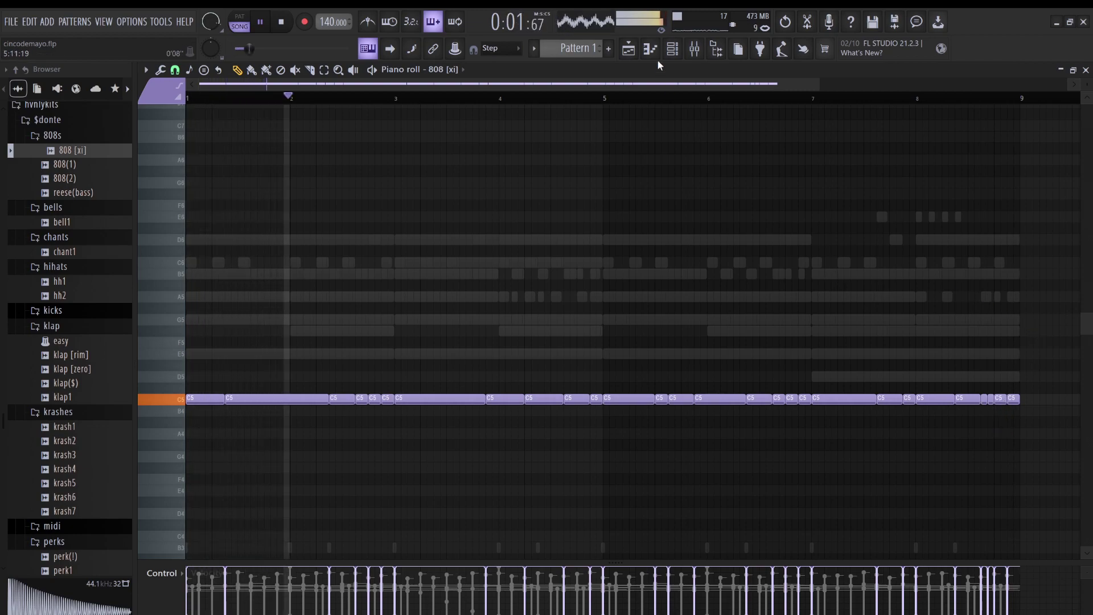
Transpose all 808 notes up four semitones to E5.
key("shift+Up")
key("shift+Up")
key("shift+Up")
key("shift+Up")
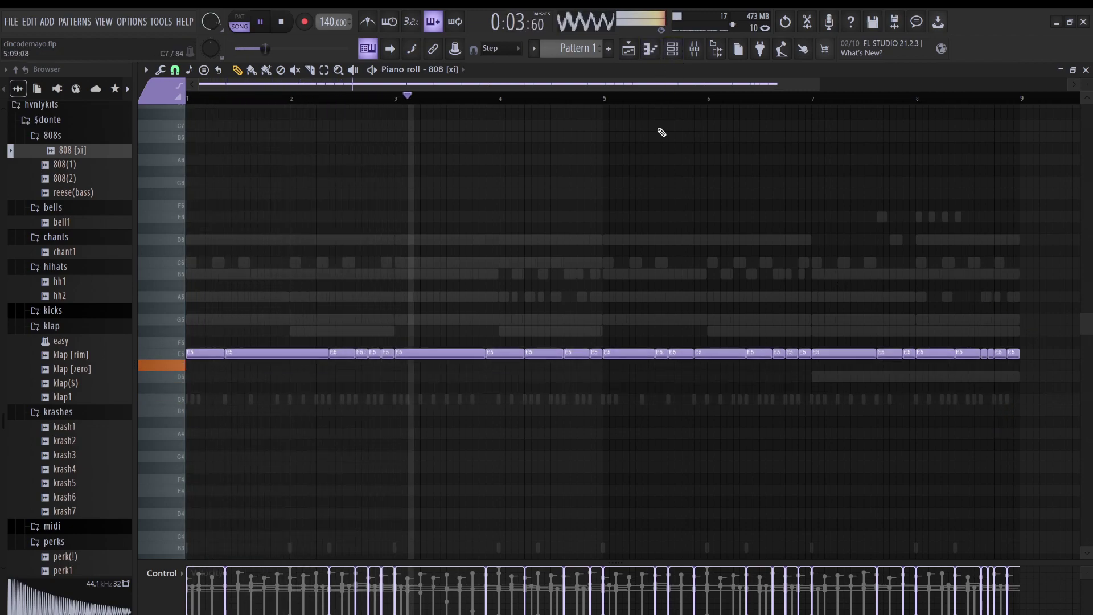
Set the 808 [xi] channel's root note to E5.
left_click(680, 56)
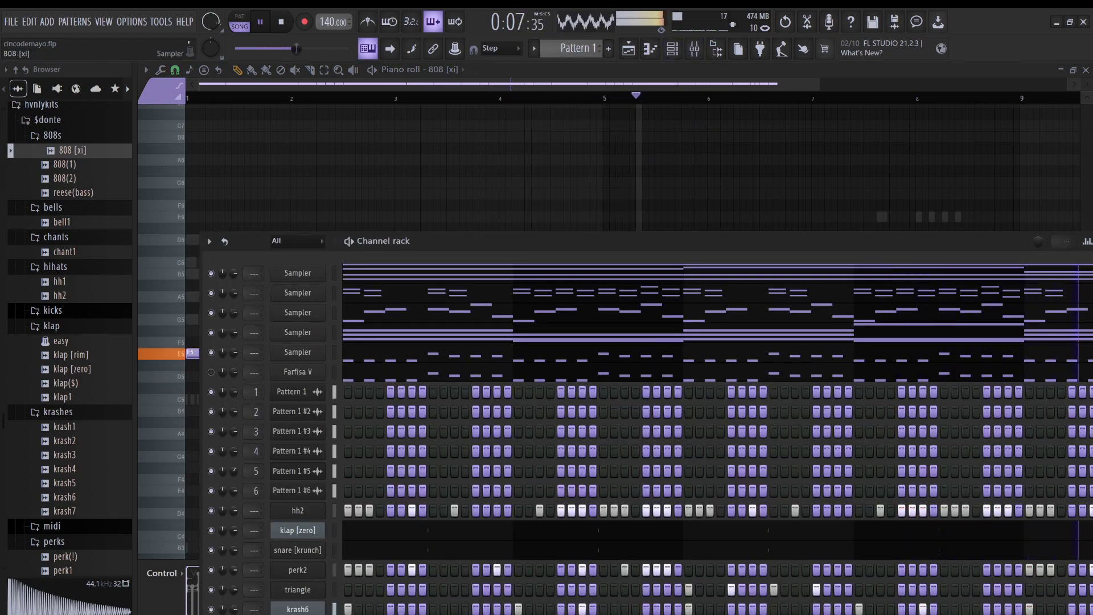
left_click(297, 614)
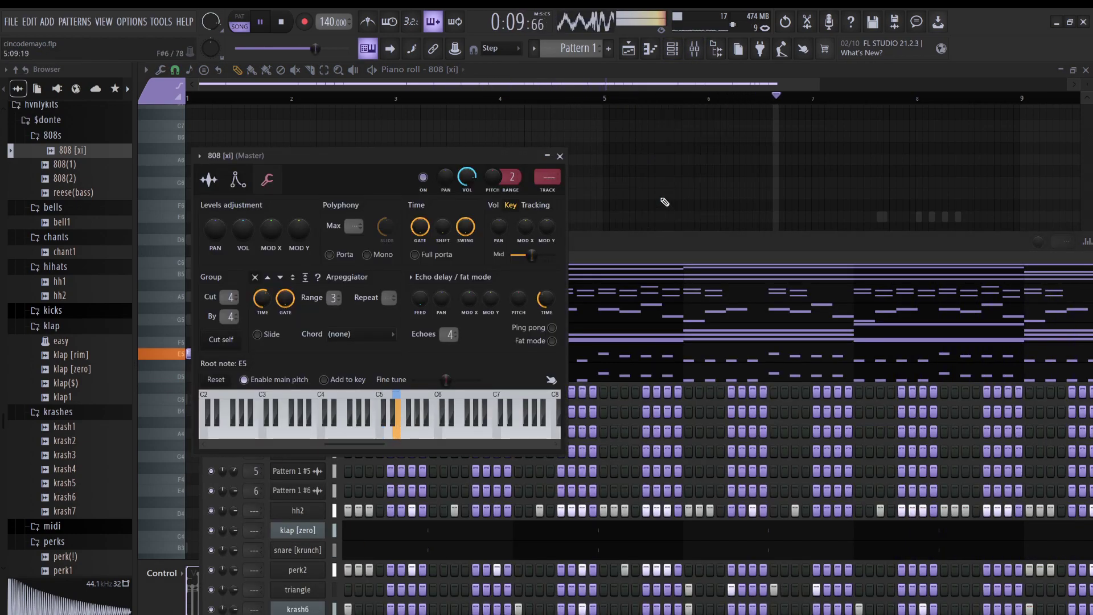
left_click(660, 199)
Transpose the 808 notes of bars 1 to 4 up five semitones to A5.
left_click_drag(597, 371, 134, 317)
key("Up")
key("Up")
key("Up")
key("Up")
key("Up")
key("Up")
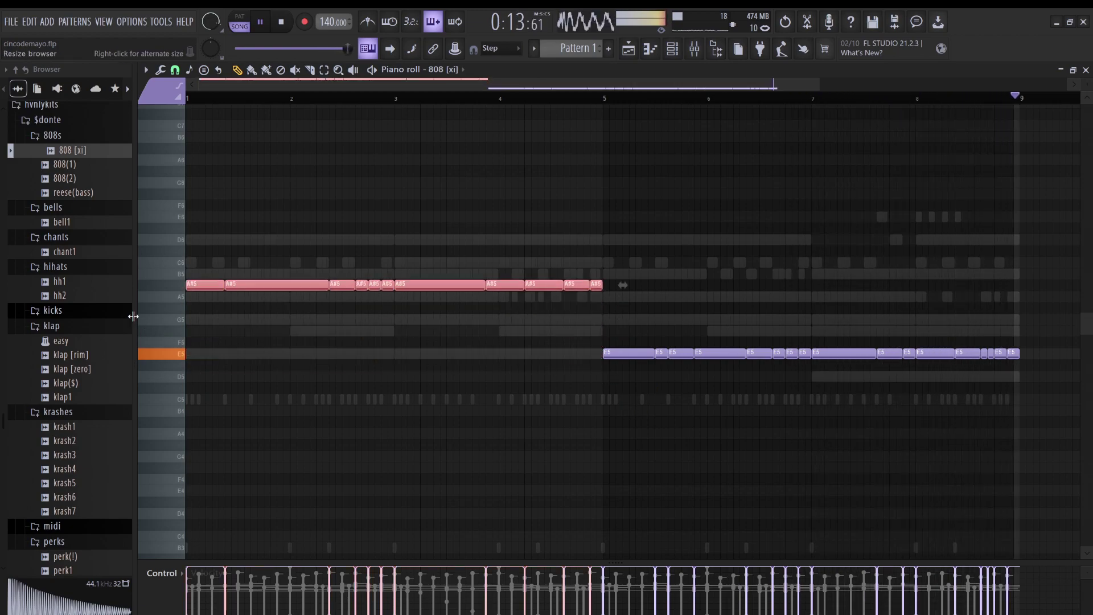
key("Down")
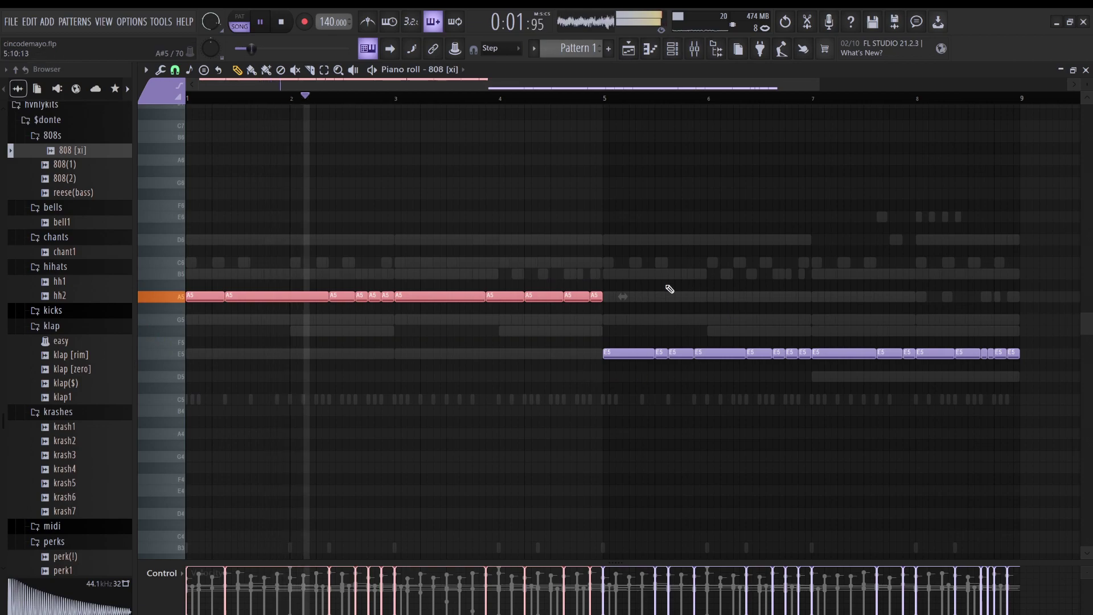
Move the 808 [xi] channel up the channel rack so it sits directly above hh2.
left_click(672, 51)
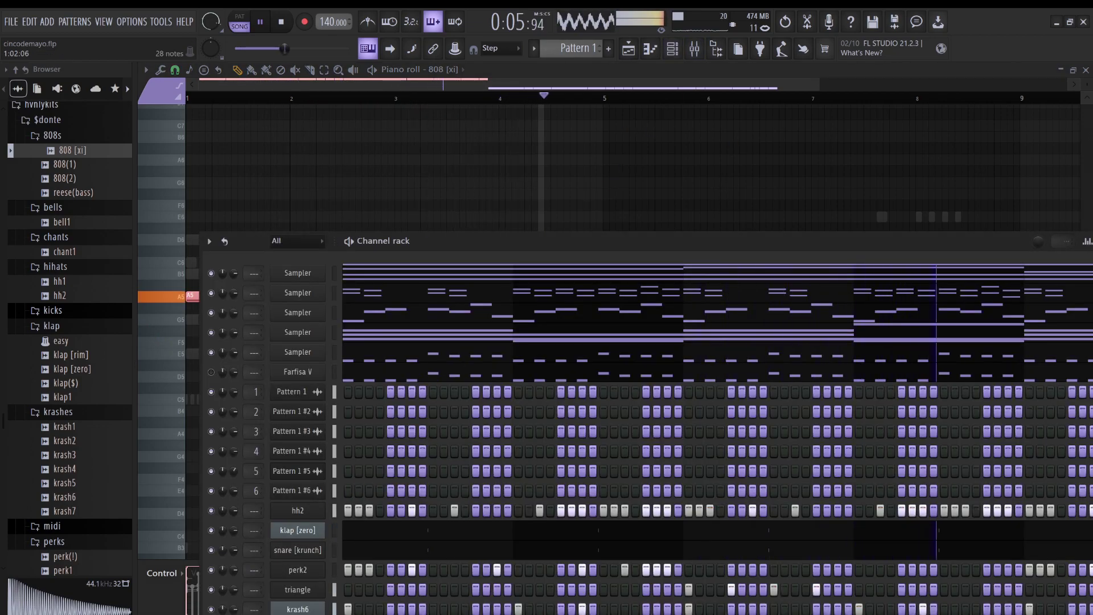
key("alt+Up")
key("alt+Up")
key("alt+Up")
key("alt+Up")
key("alt+Up")
key("alt+Up")
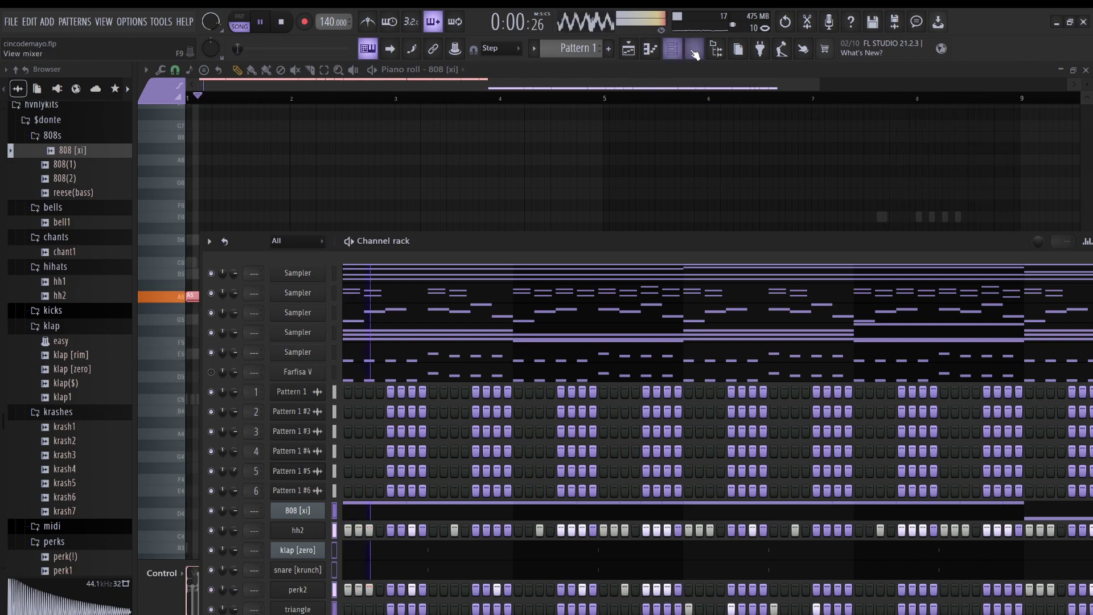
Assign the drum channels to consecutive mixer inserts from Insert 10 and route those inserts to Insert 9.
key("F9")
left_click(605, 198)
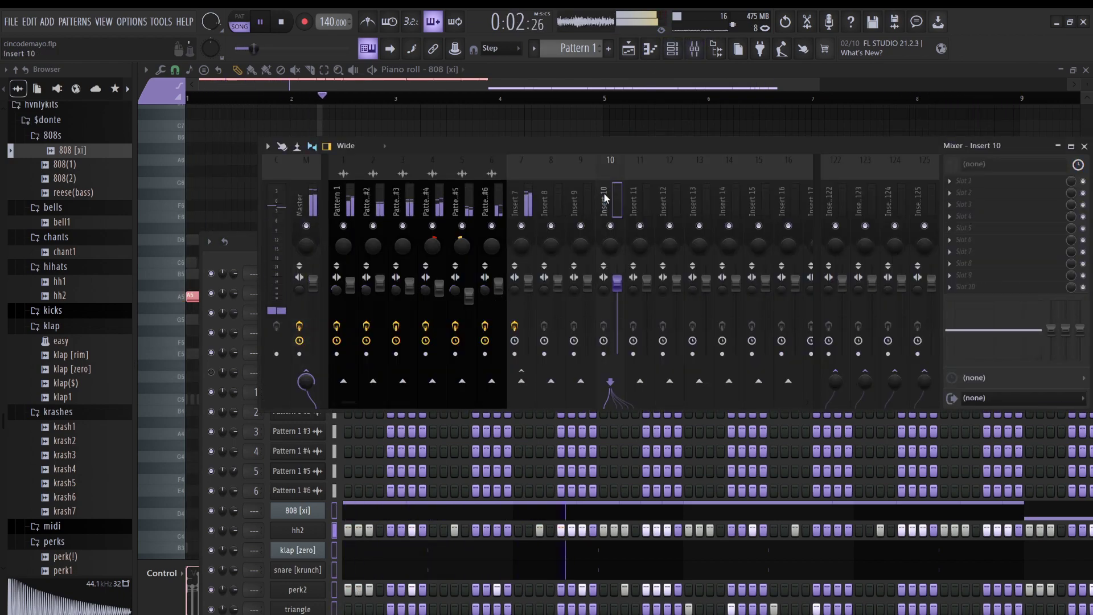
key("ctrl+l")
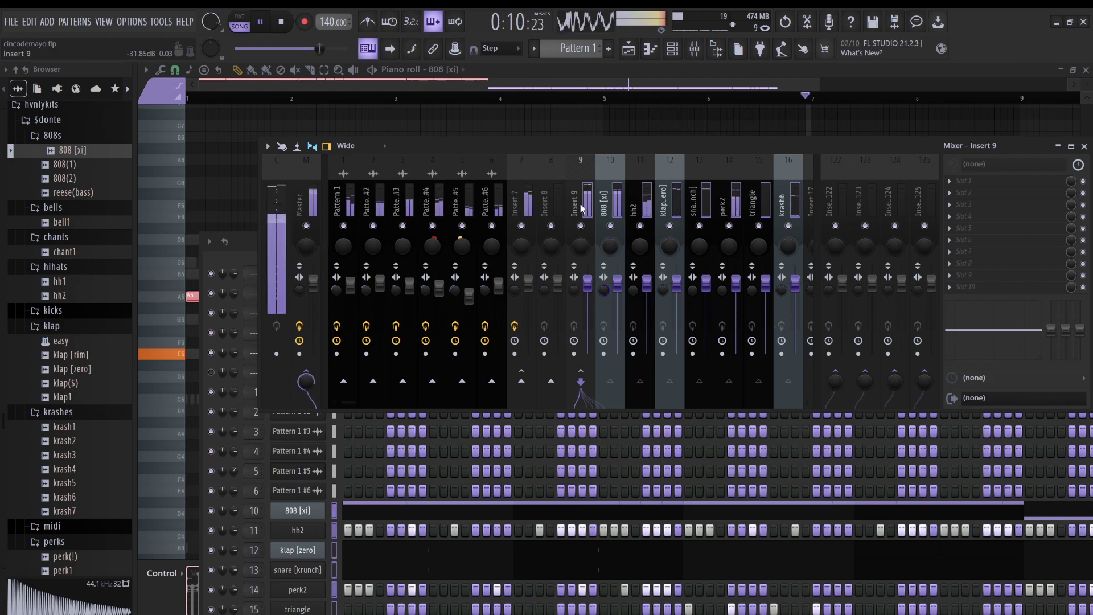
left_click(641, 287)
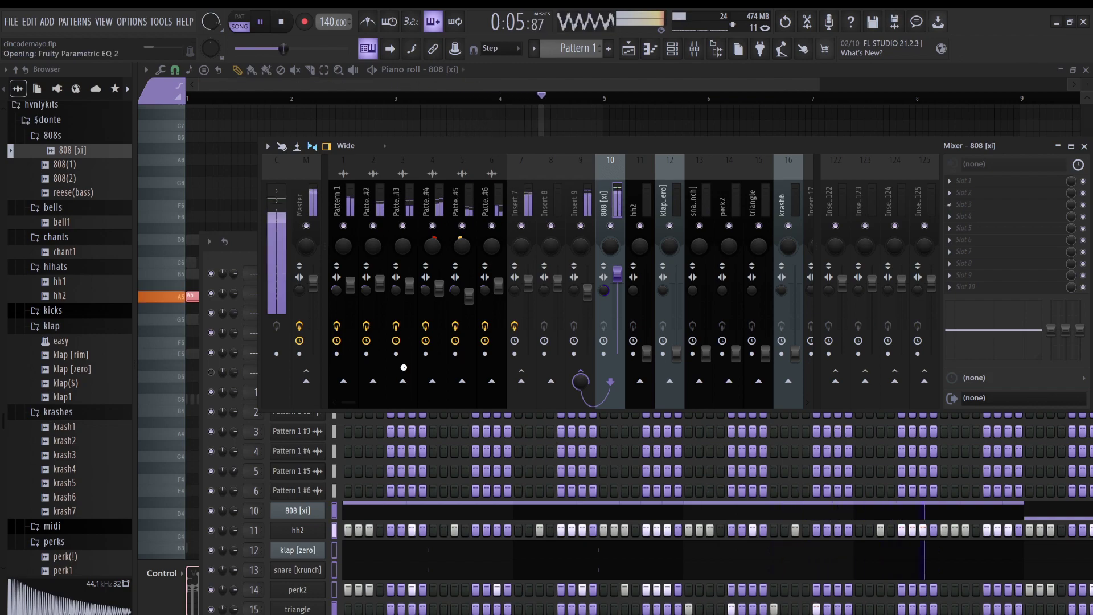
In the 808 [xi] insert's Fruity Parametric EQ 2, cut band 7 to about -17.9 dB at 1943 Hz and boost bands 2 and 3 in the lows.
left_click_drag(419, 234, 371, 303)
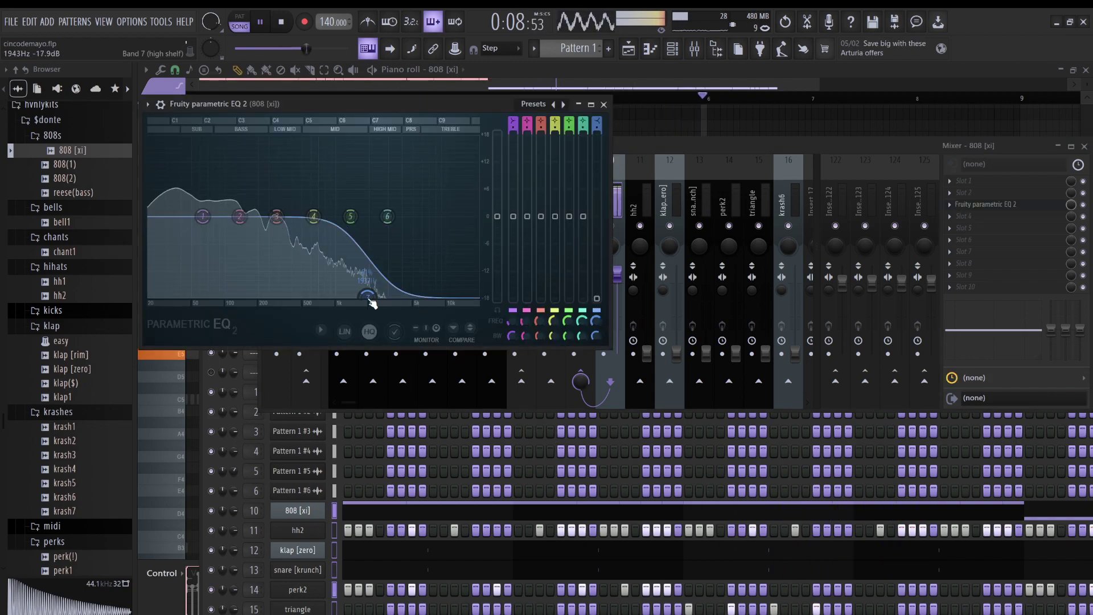
left_click_drag(274, 218, 211, 191)
left_click_drag(240, 217, 266, 198)
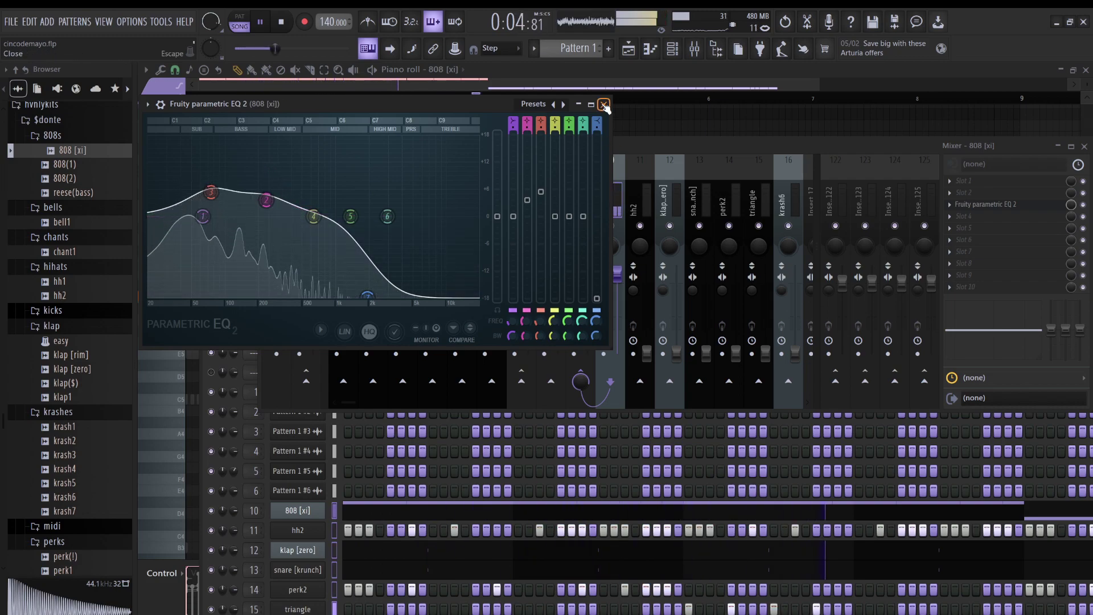
Bring up the hh2 insert's volume in the mixer and adjust its built-in EQ curve.
left_click(622, 210)
left_click(651, 357)
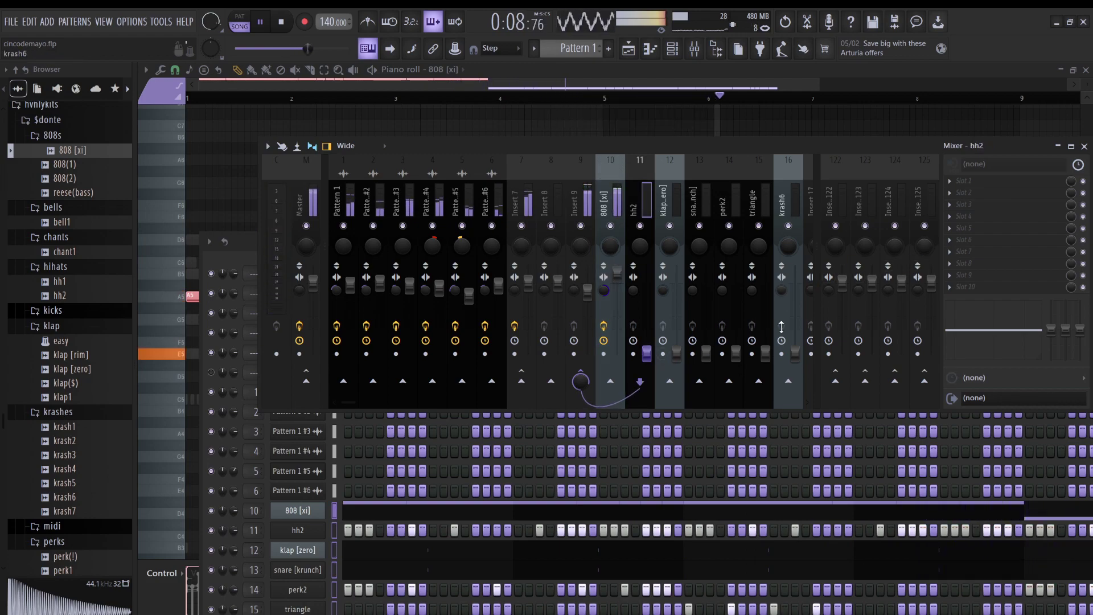
left_click(616, 215)
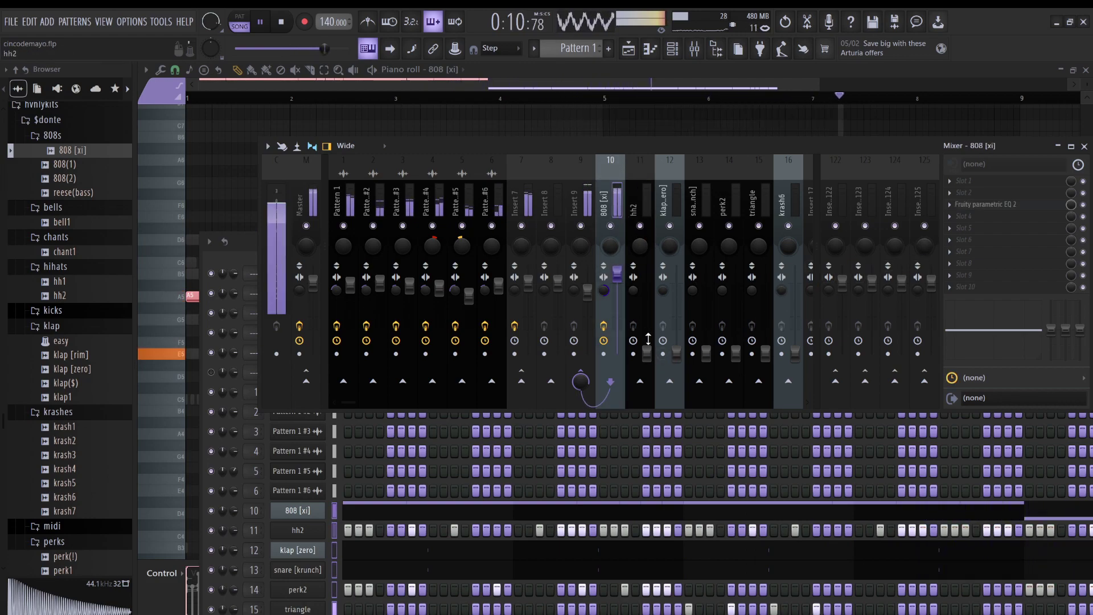
left_click_drag(652, 358, 652, 285)
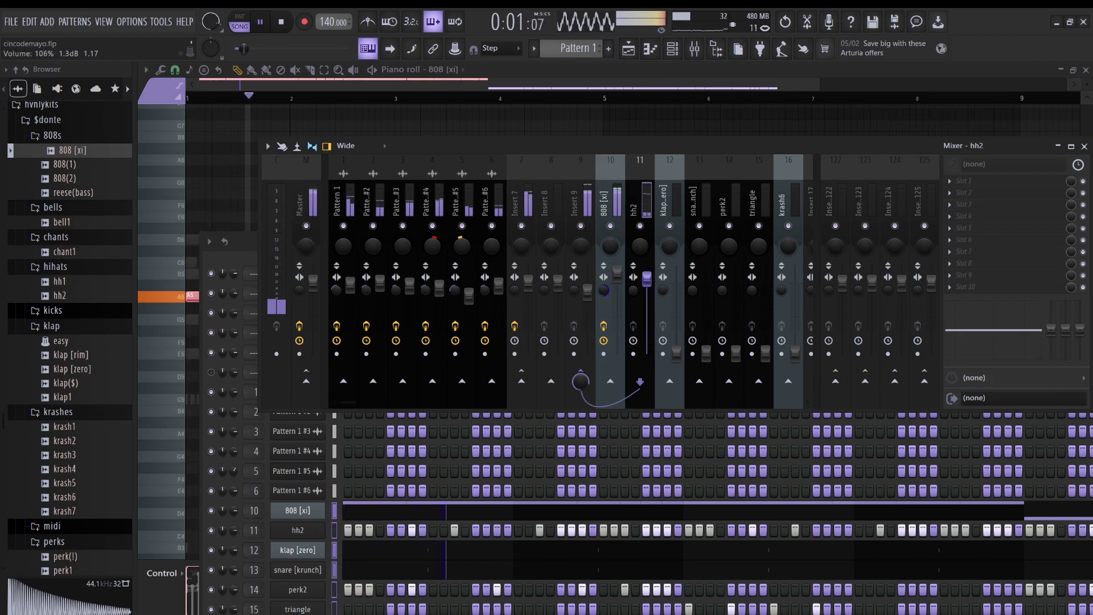
mouse_move(993, 330)
left_mouse_down()
mouse_move(980, 327)
mouse_move(1024, 319)
mouse_move(1003, 322)
left_mouse_up()
Bring up the klap [zero] insert's volume and shape its built-in EQ with the lows cut 18 dB at 90 Hz.
left_click_drag(676, 353, 676, 280)
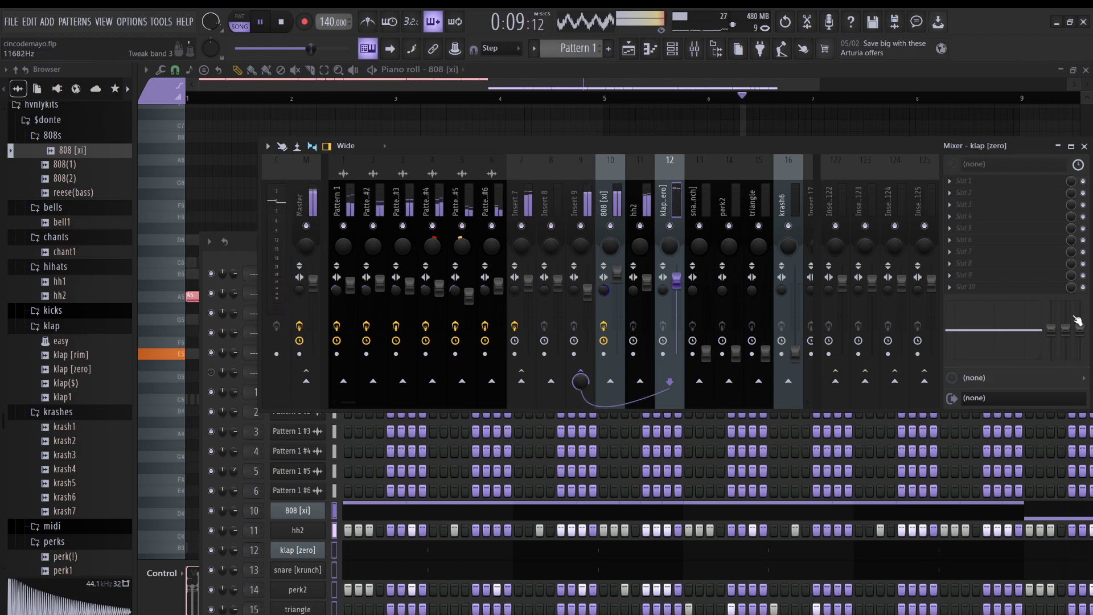
left_click_drag(993, 324, 1016, 323)
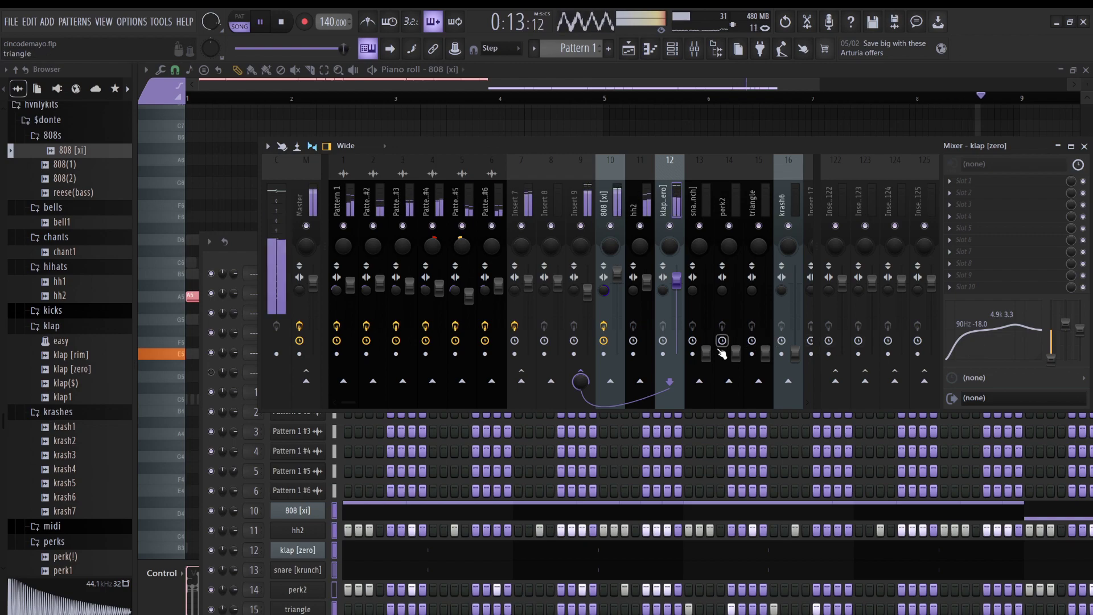
Raise the snare [krunch] insert to 100% volume and shape its EQ with an 18 dB cut at 90 Hz and 4.5 dB boost at 6.1 kHz.
left_click_drag(706, 353, 705, 283)
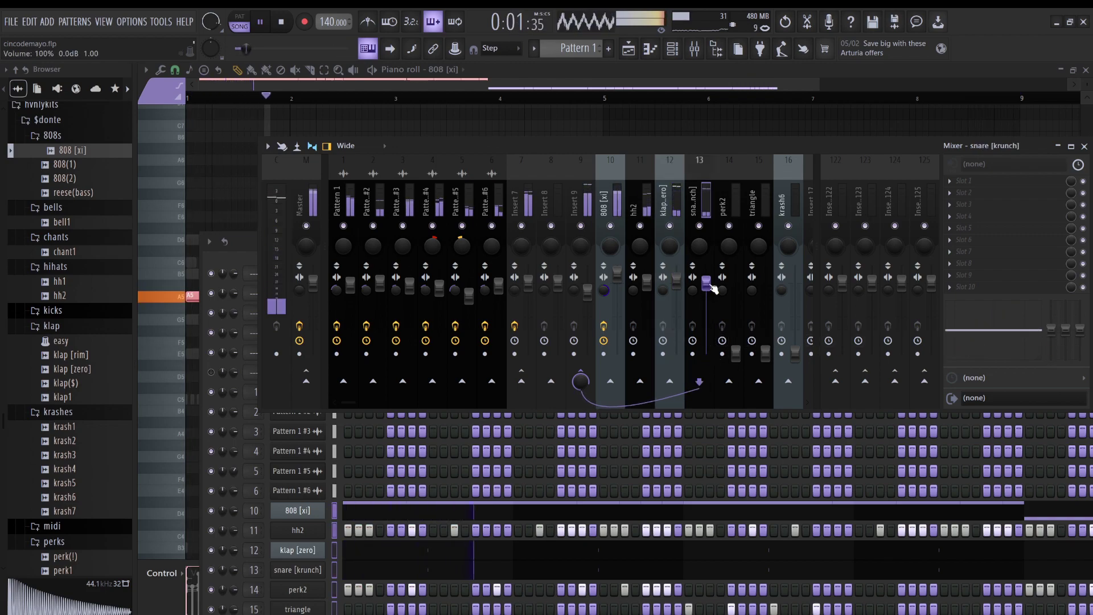
left_click_drag(1051, 330, 1050, 360)
left_click_drag(993, 330, 1019, 325)
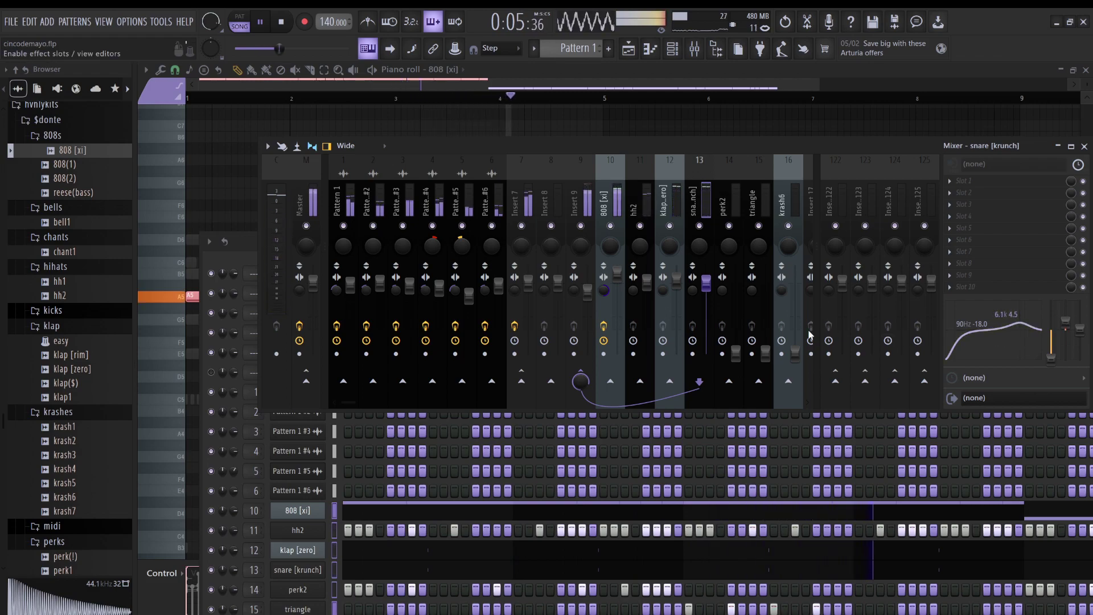
Bring up the perk2 insert's volume and shape its EQ with an 18 dB cut at 90 Hz and 3.5 dB boost at 5.3 kHz.
left_click_drag(736, 353, 735, 285)
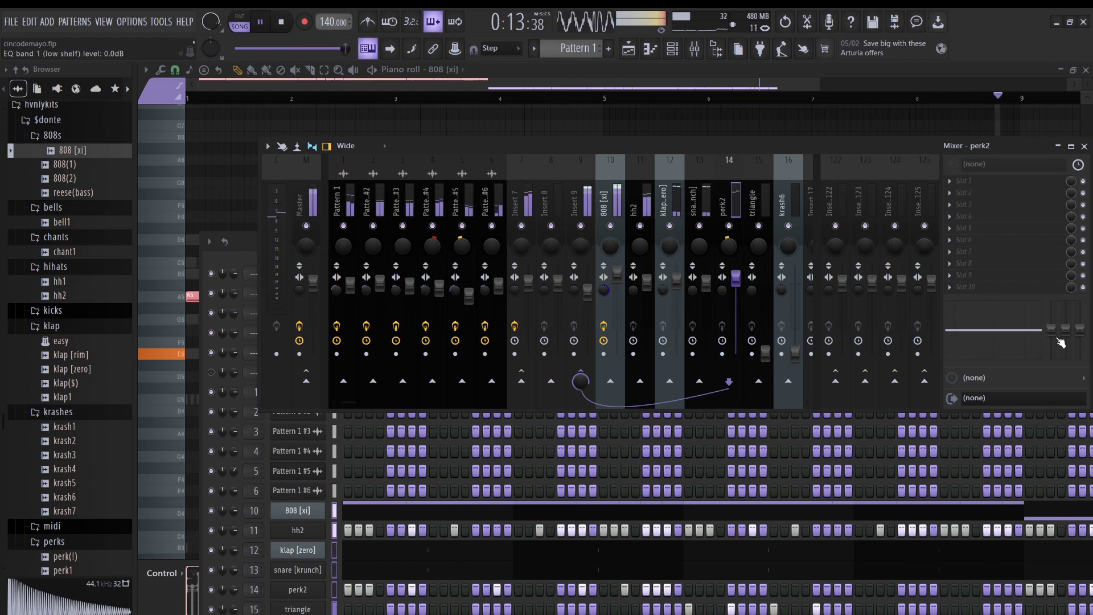
left_click_drag(1051, 330, 1051, 358)
left_click_drag(1004, 329, 1016, 324)
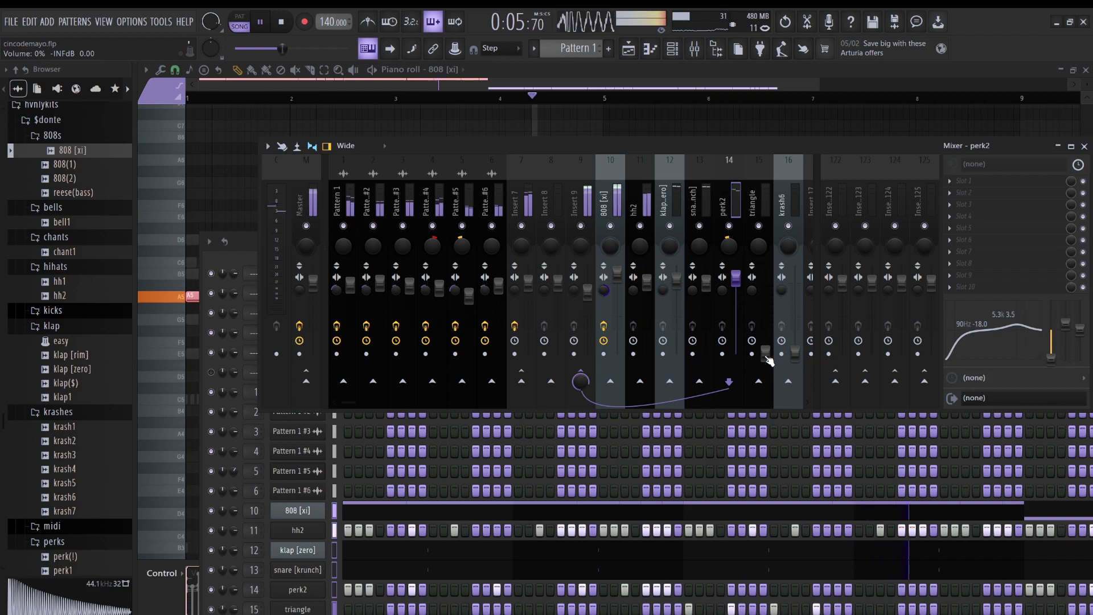
Bring up the triangle and krash6 inserts, cutting both 18 dB at 90 Hz and boosting 6.1 dB at 5.7 kHz and 3.8 dB at 4 kHz respectively.
left_click_drag(766, 355, 765, 311)
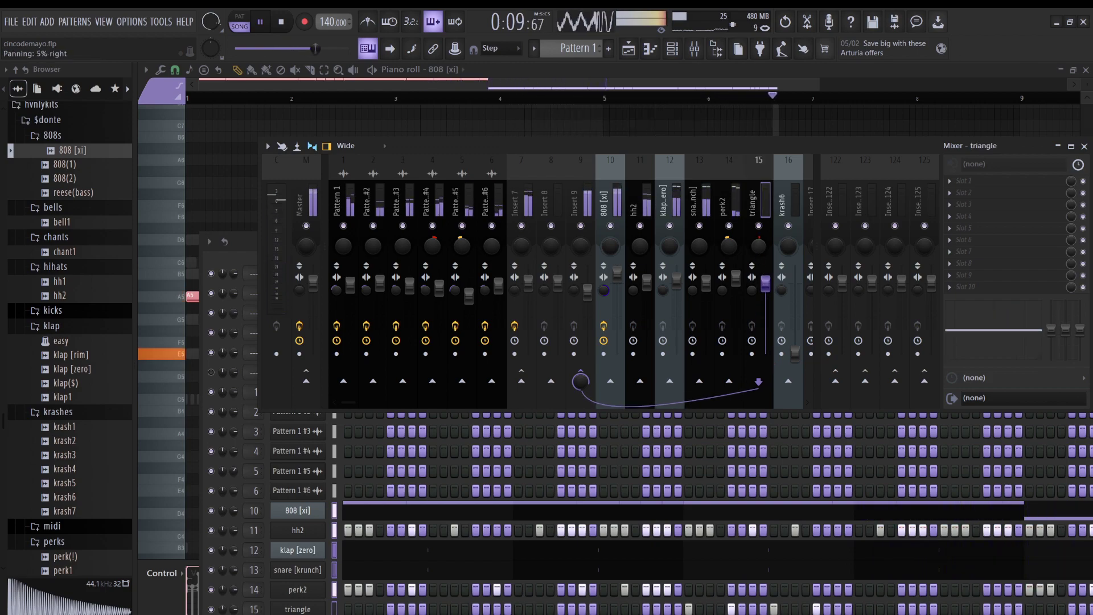
left_click_drag(1051, 329, 1019, 335)
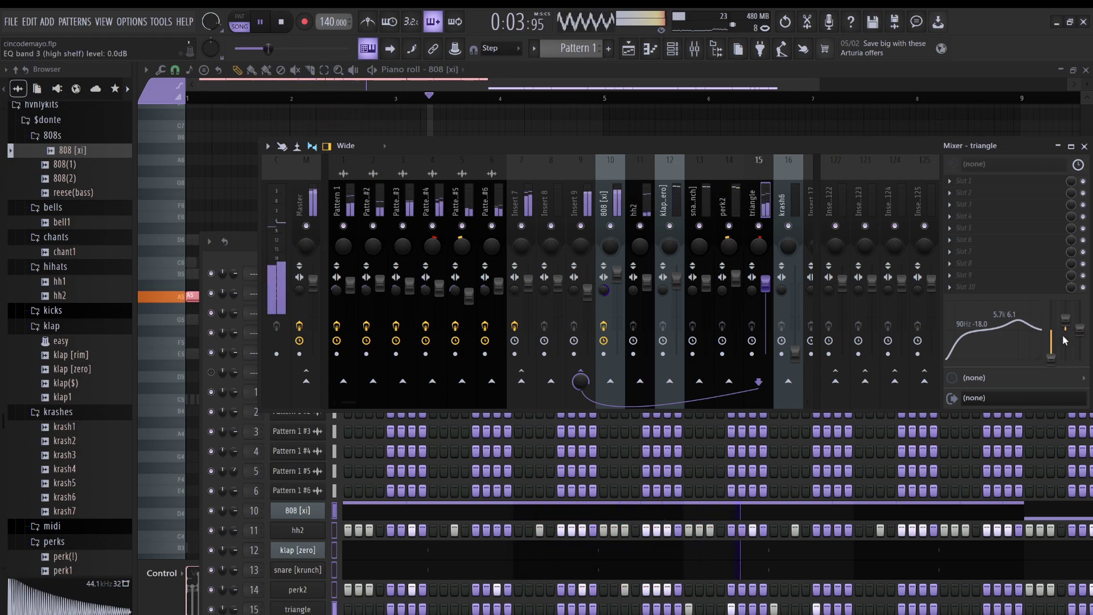
left_click_drag(795, 353, 794, 310)
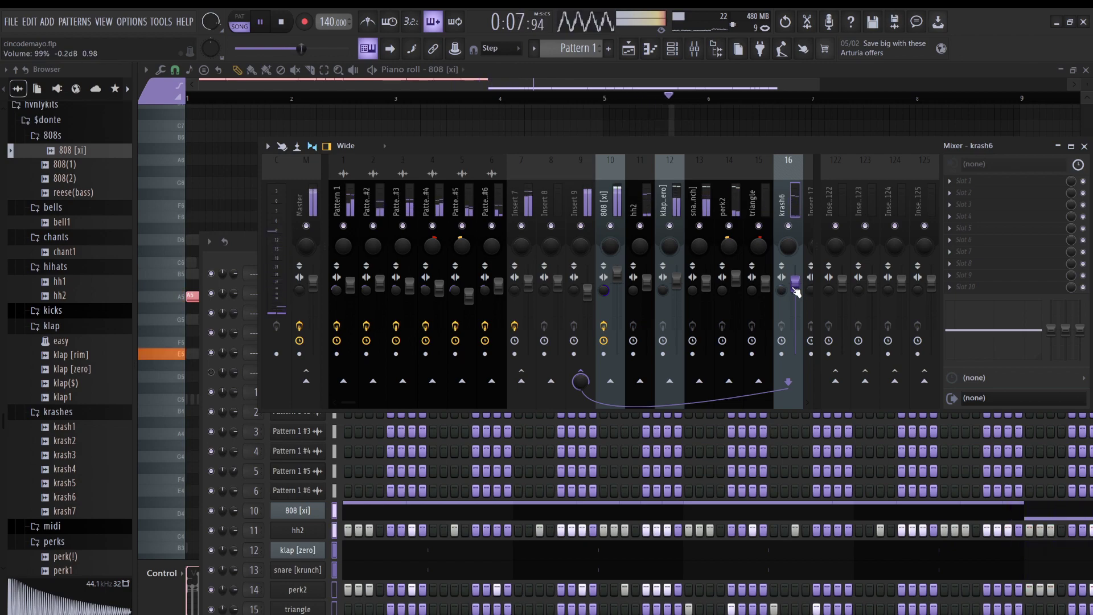
left_click_drag(1051, 329, 1003, 326)
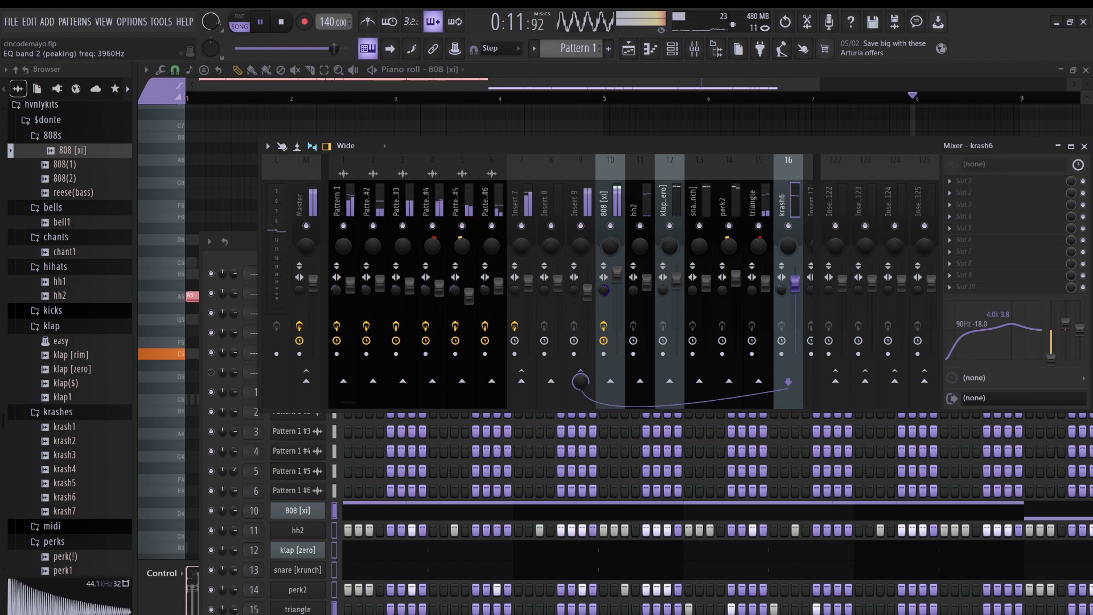
Load FabFilter Pro-C 2 on Insert 9, the drum bus, and close the mixer.
left_click(579, 197)
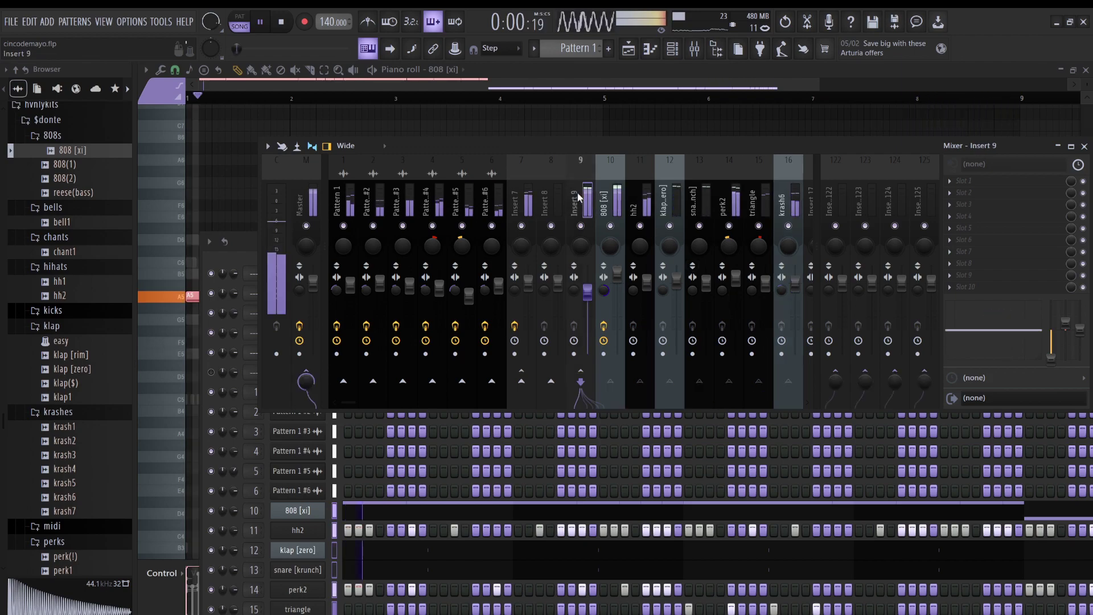
left_click(901, 152)
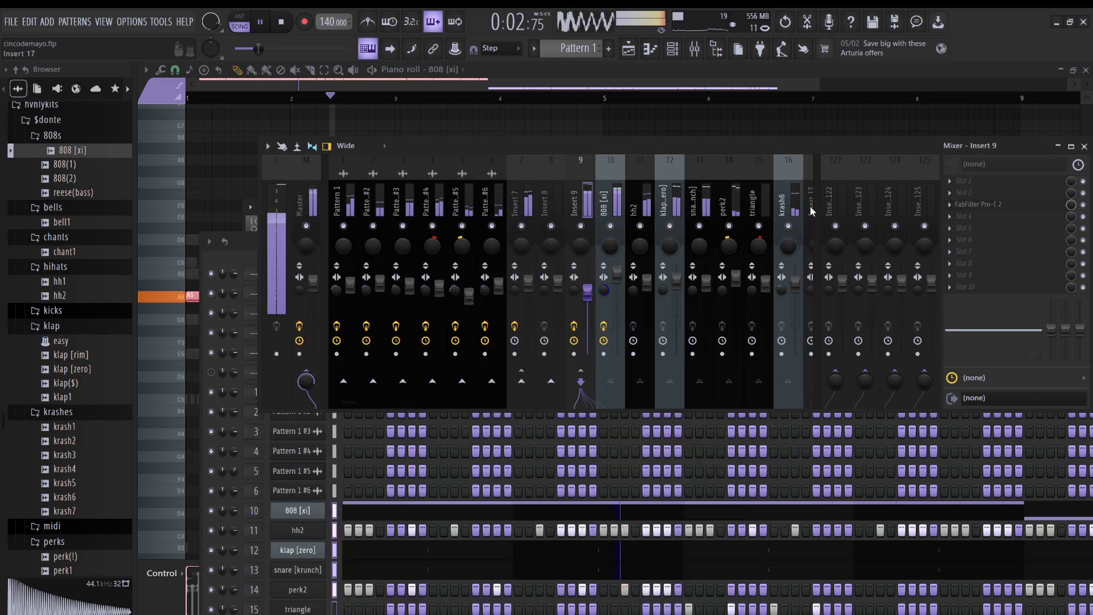
left_click(803, 207)
left_click(1085, 146)
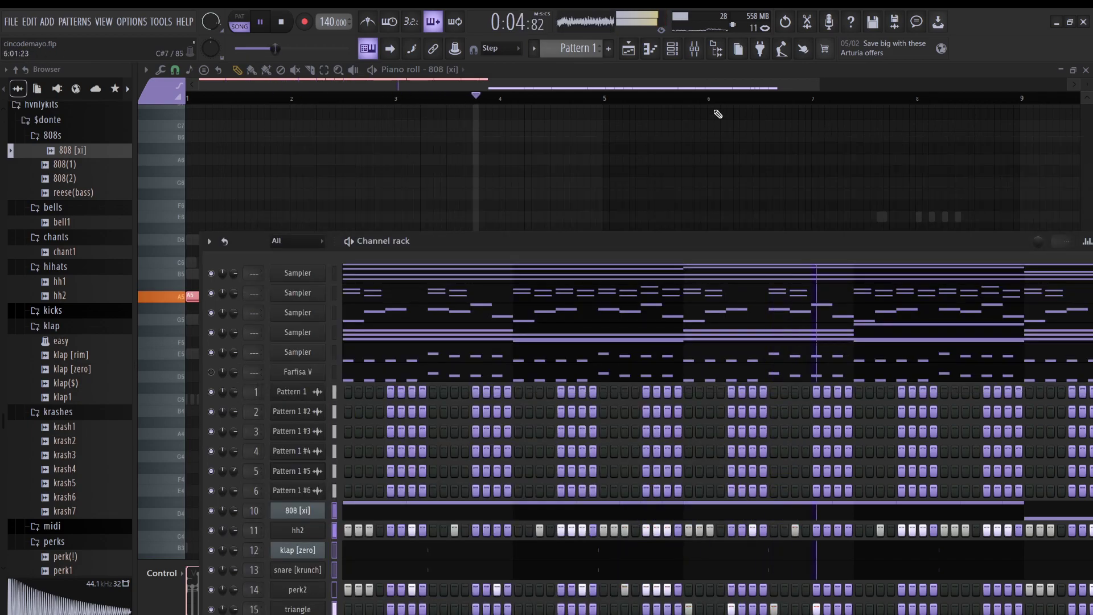
Show the playlist and audition the beat with and without the drums by toggling Insert 9's mute in the mixer, and close the mixer.
left_click(629, 52)
left_click(695, 52)
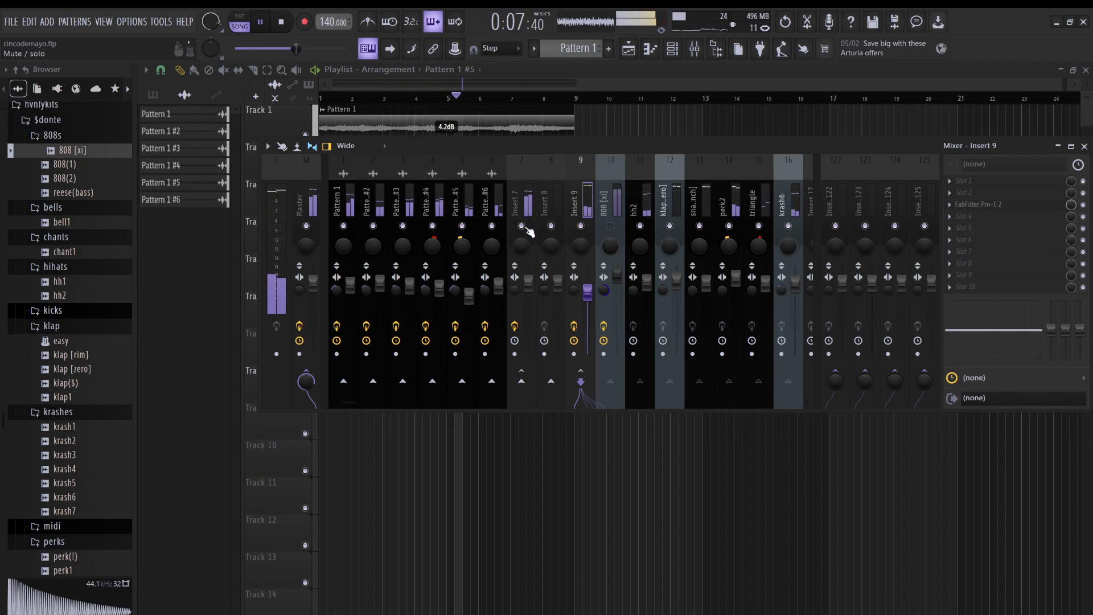
left_click(581, 227)
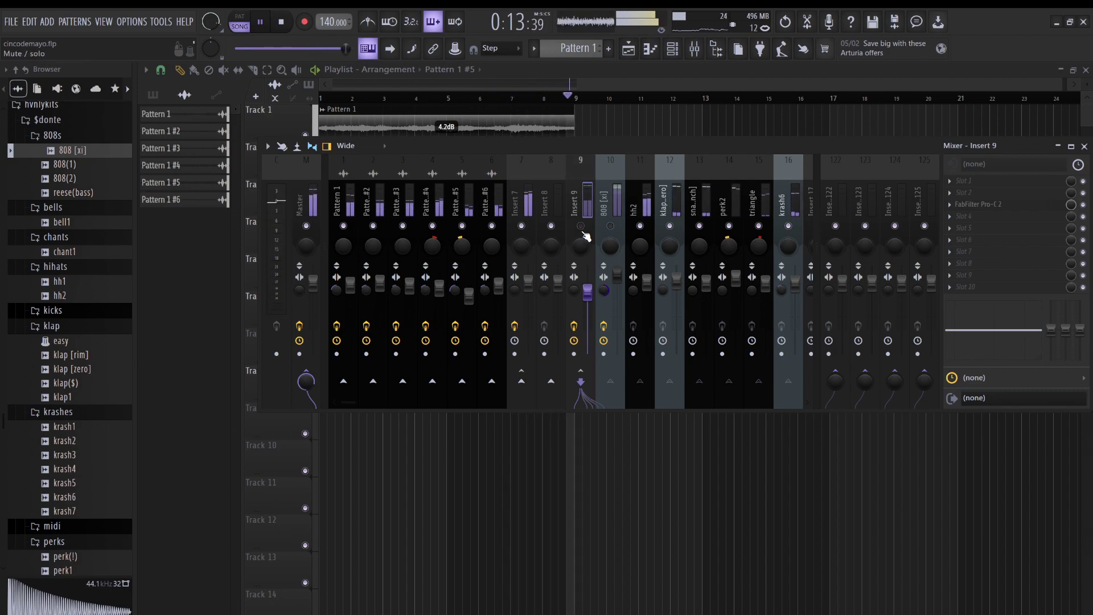
left_click(582, 230)
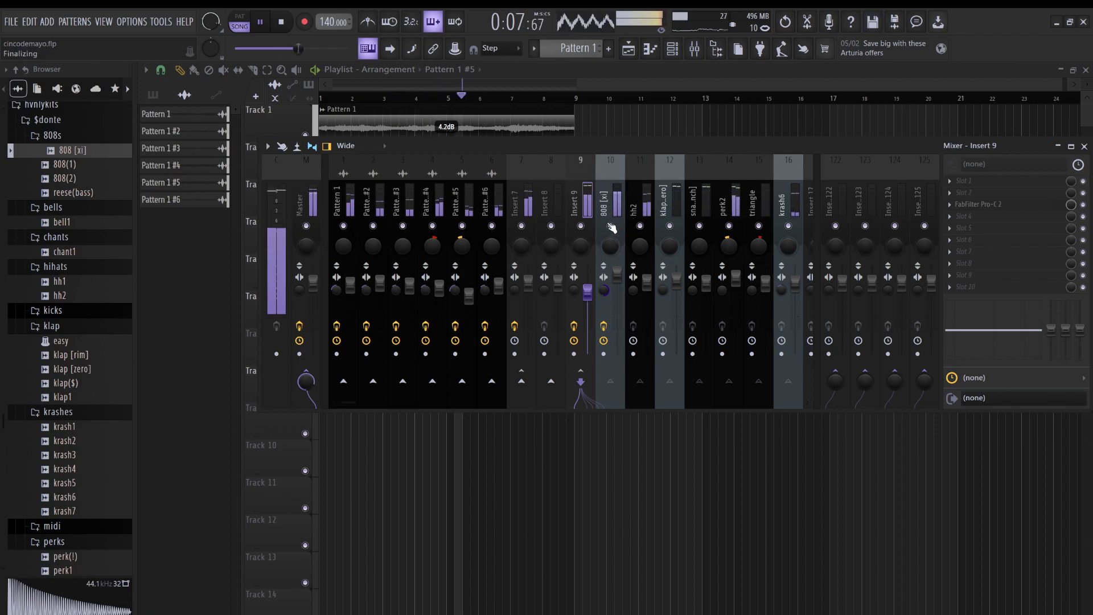
left_click(581, 226)
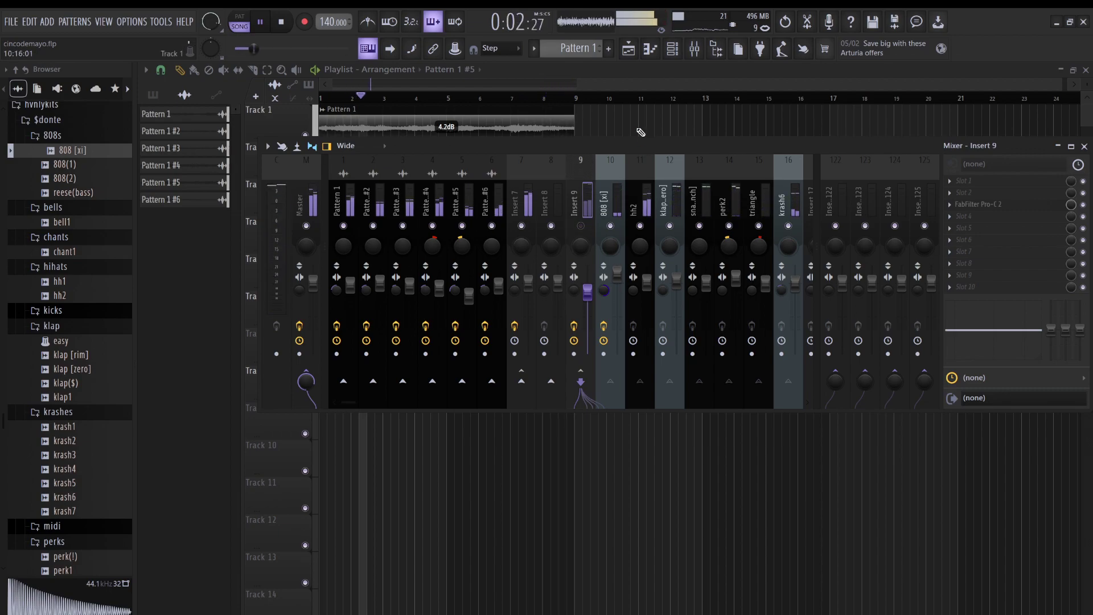
key("F9")
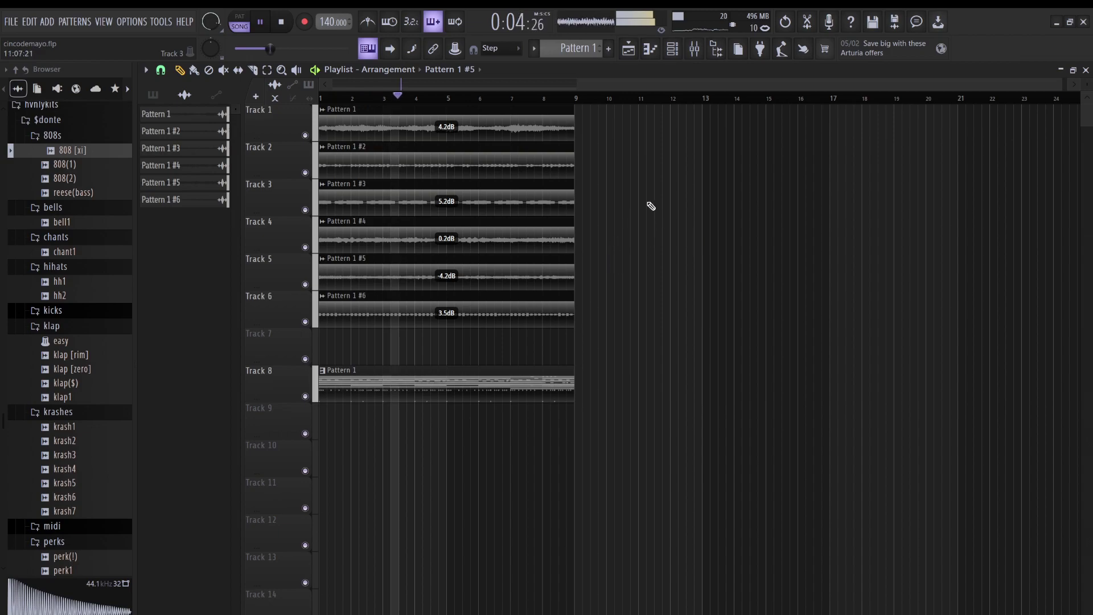